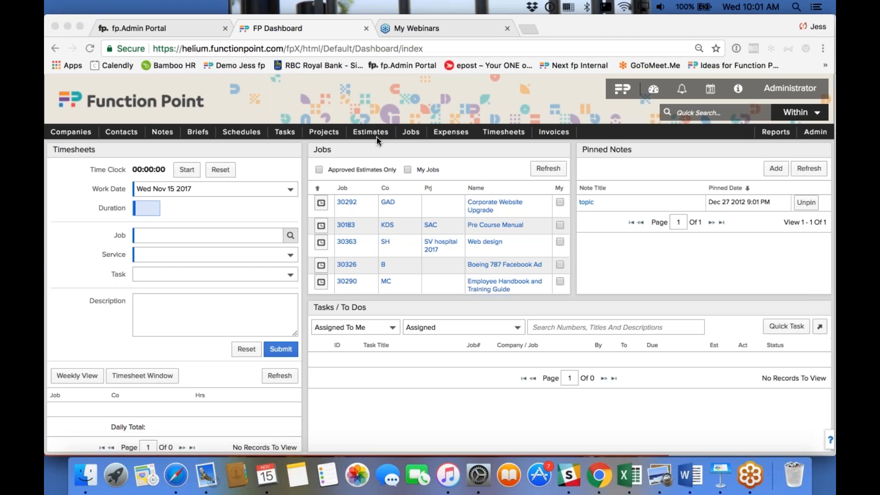
- Open job 30380 - Schedule Webinar from the recently viewed jobs and bring up its schedule
click(369, 103)
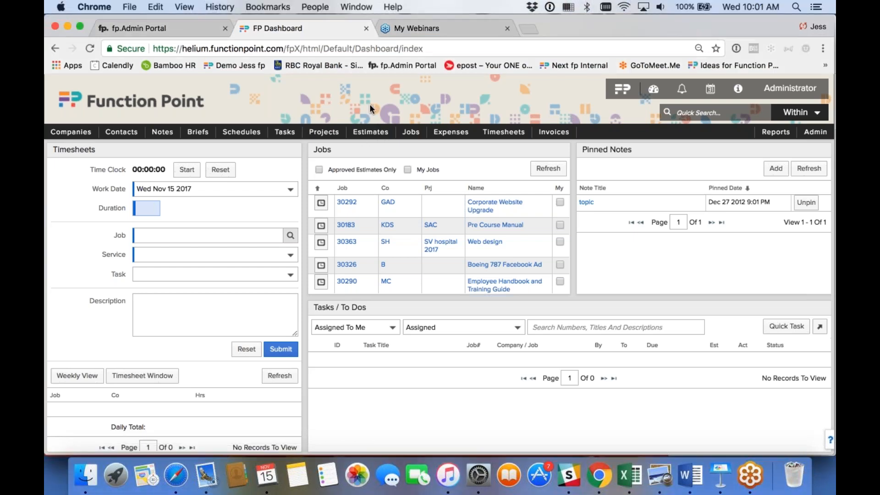
mouse_move(368, 133)
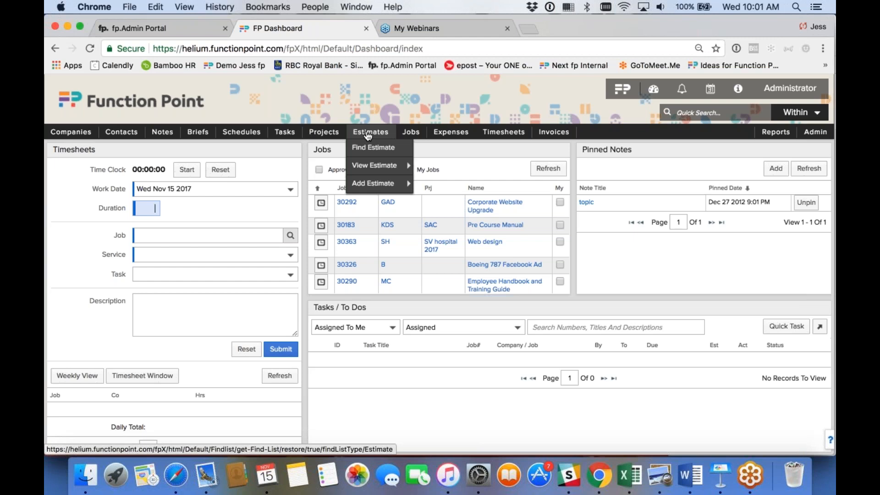
mouse_move(411, 133)
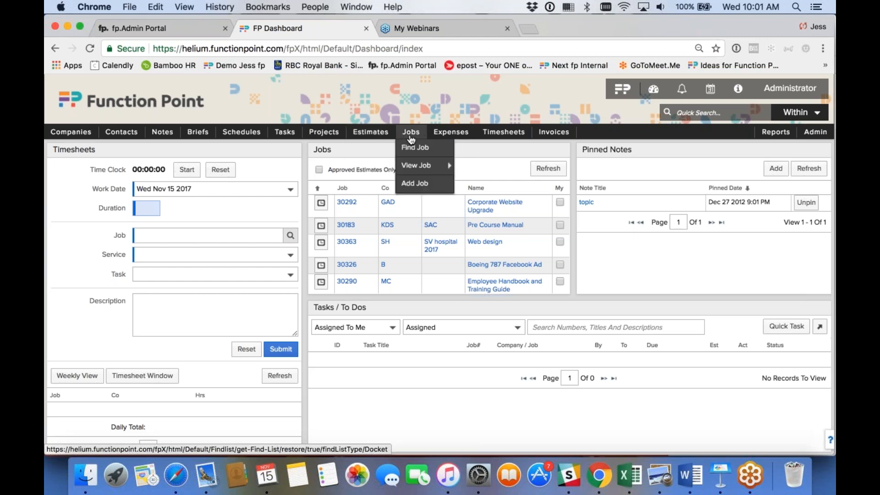
mouse_move(419, 166)
click(484, 173)
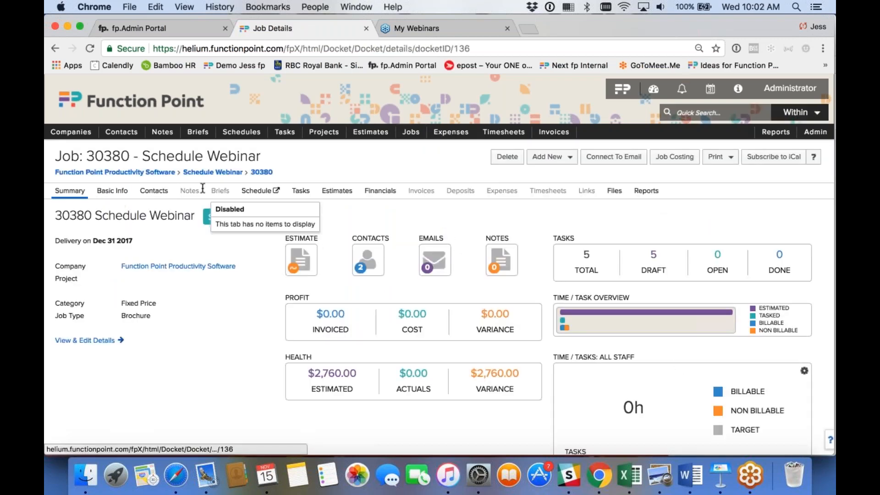
click(256, 195)
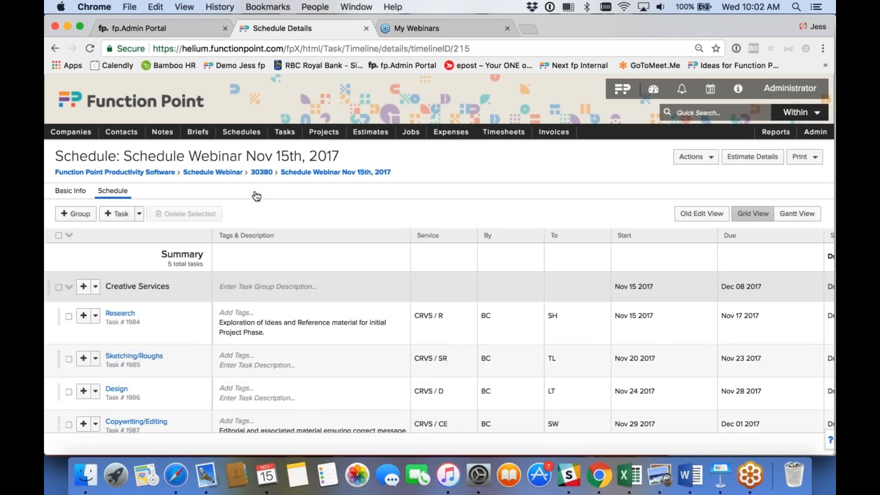
- Look through the Creative Services tasks, then move Research below Sketching/Roughs and back to the first place
scroll(215, 307, down, 2)
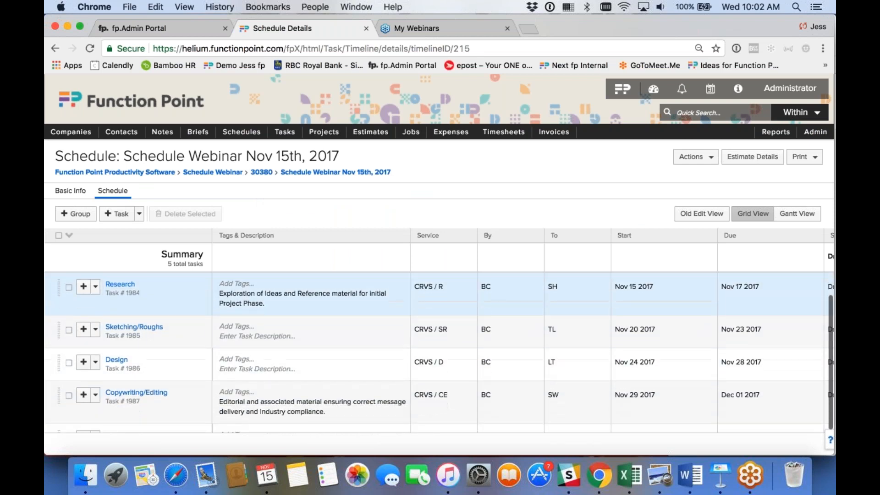
scroll(215, 307, down, 2)
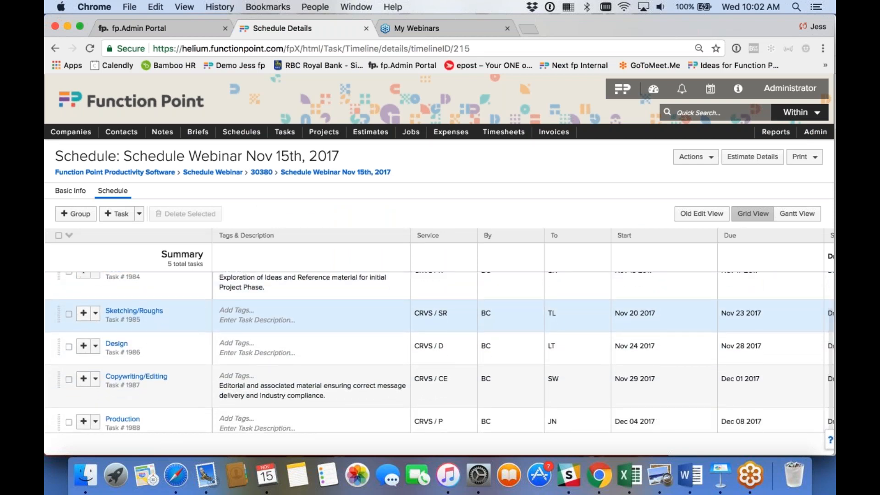
scroll(215, 312, up, 3)
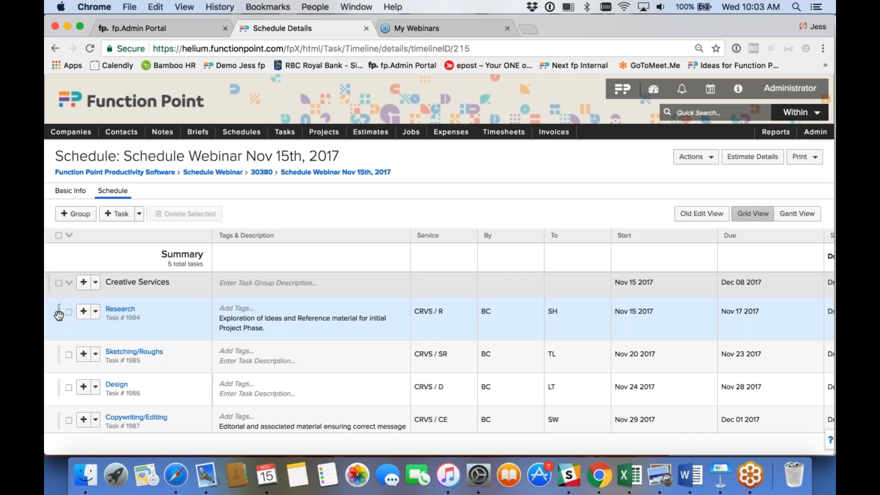
drag(59, 315, 59, 362)
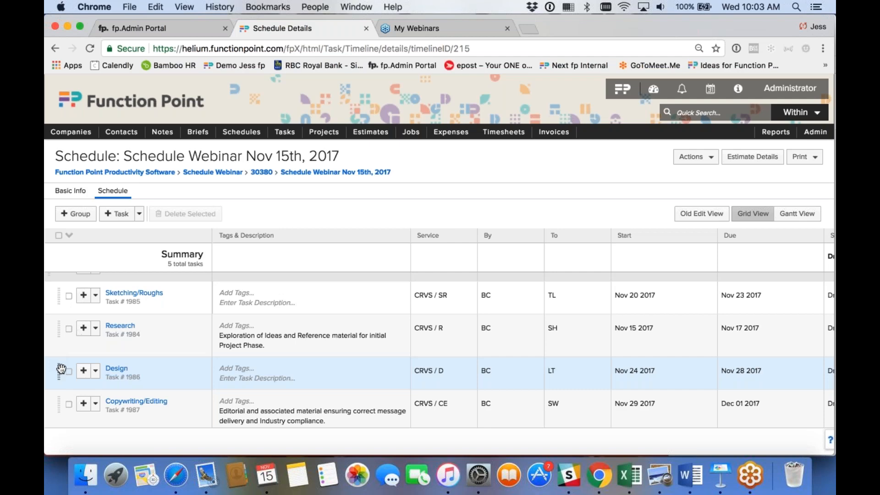
drag(60, 328, 60, 288)
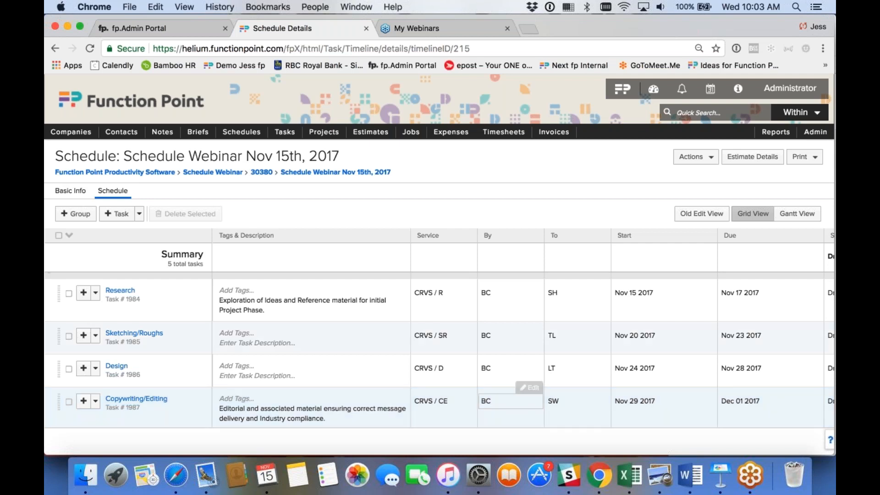
- Open the Research task's assignee and start date calendar for editing, and close them without changing any value
click(577, 313)
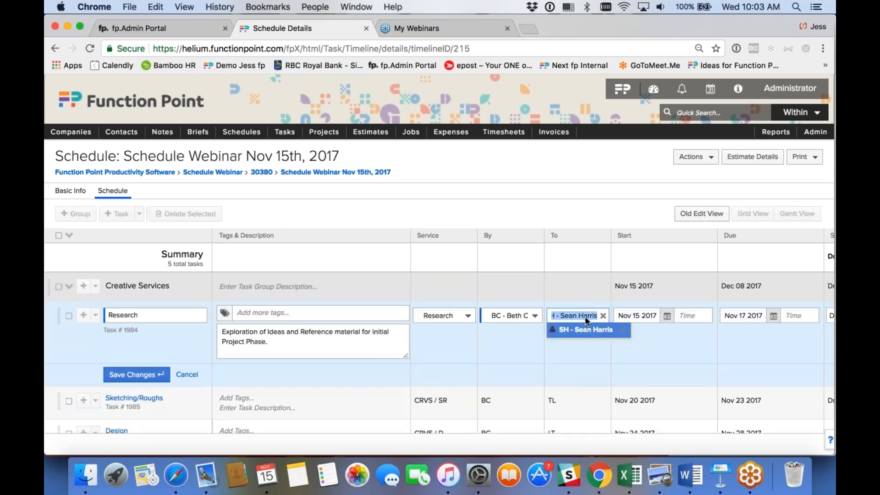
click(578, 353)
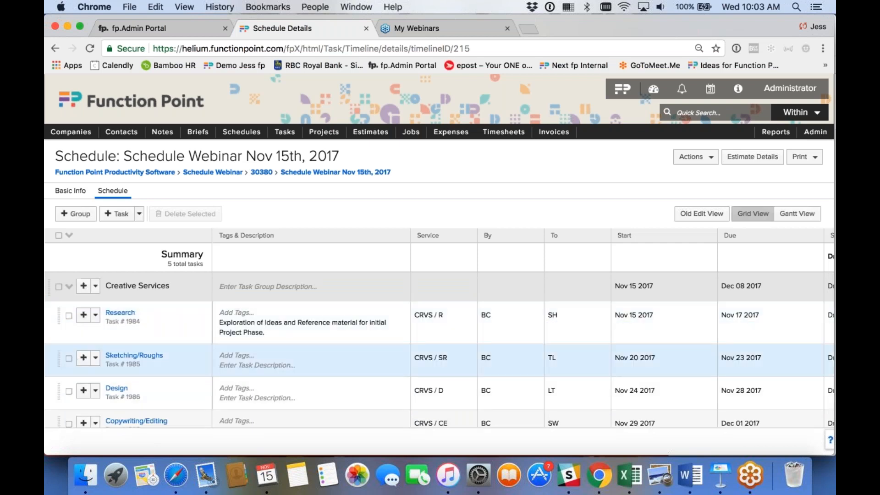
click(685, 306)
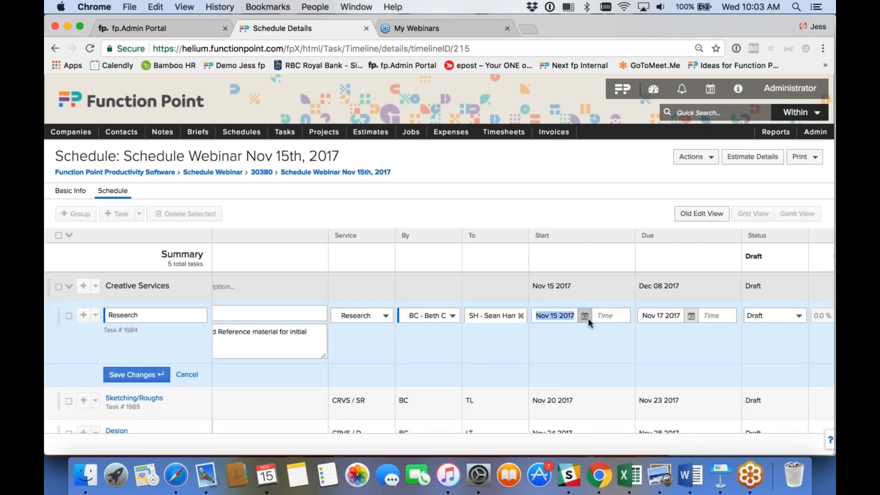
click(586, 317)
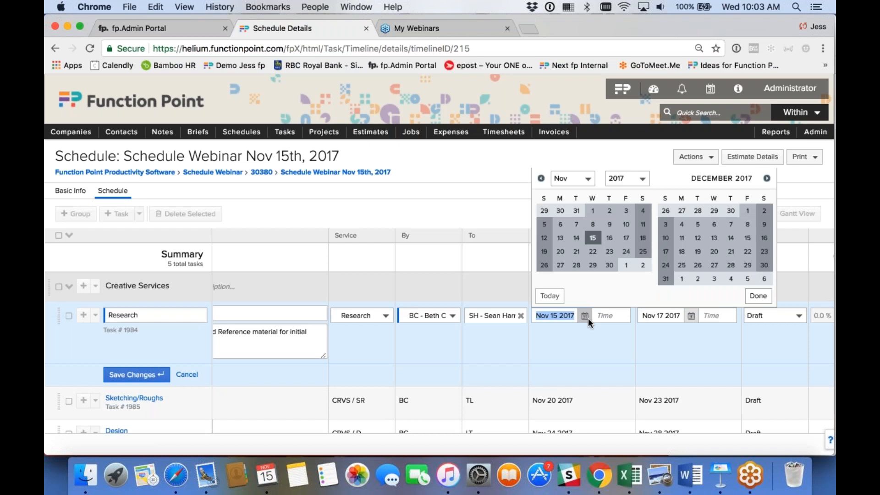
key(Return)
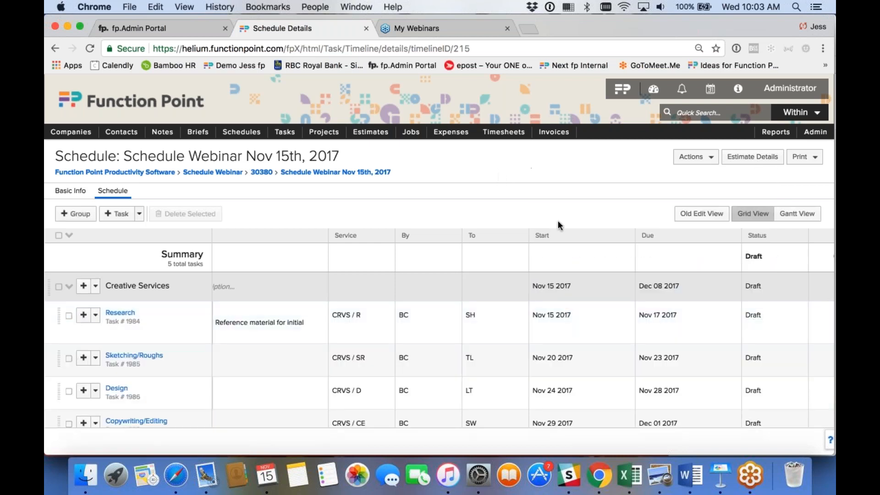
scroll(628, 303, right, 3)
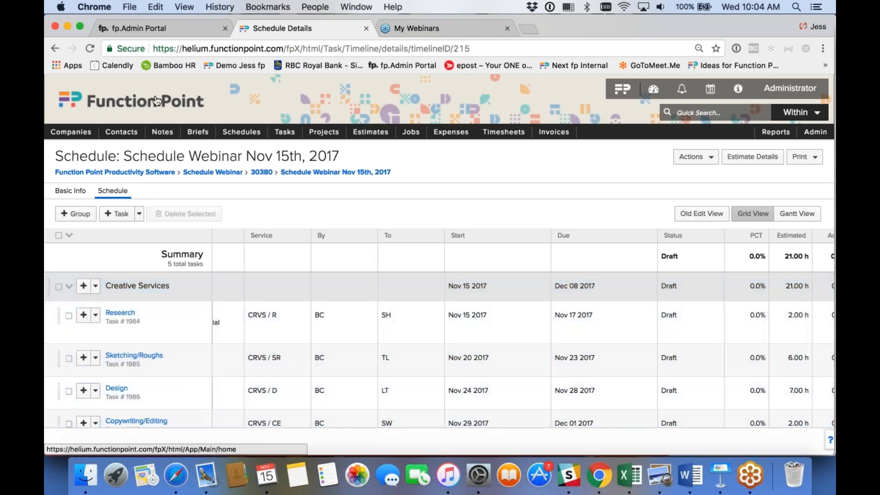
- Return to the dashboard and reopen the Schedule Webinar Nov 15th, 2017 schedule from the recently viewed schedules
click(157, 101)
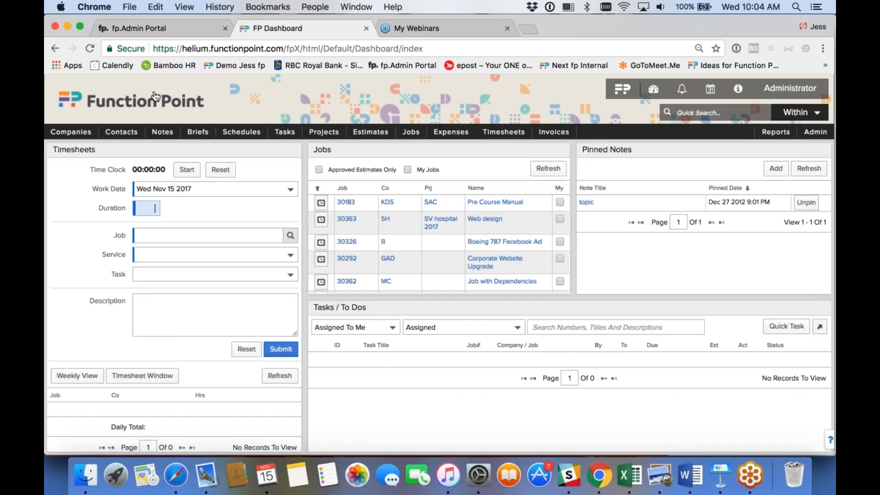
click(655, 89)
mouse_move(240, 134)
mouse_move(243, 168)
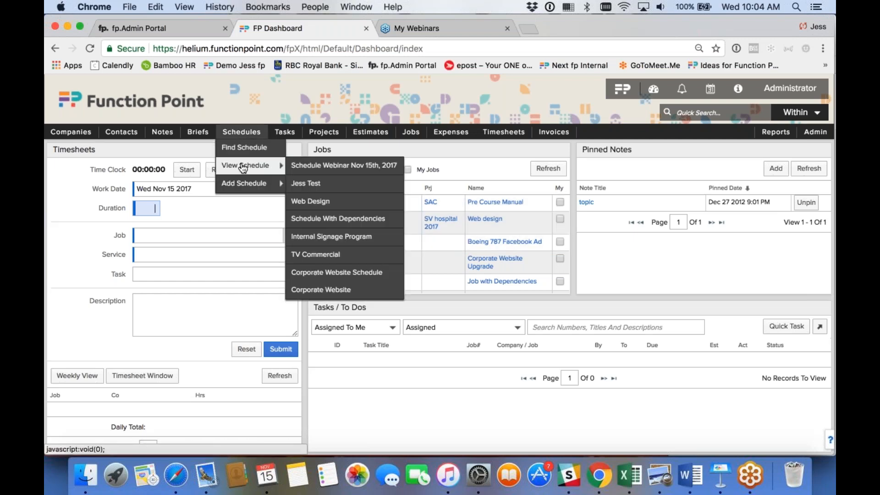
click(318, 171)
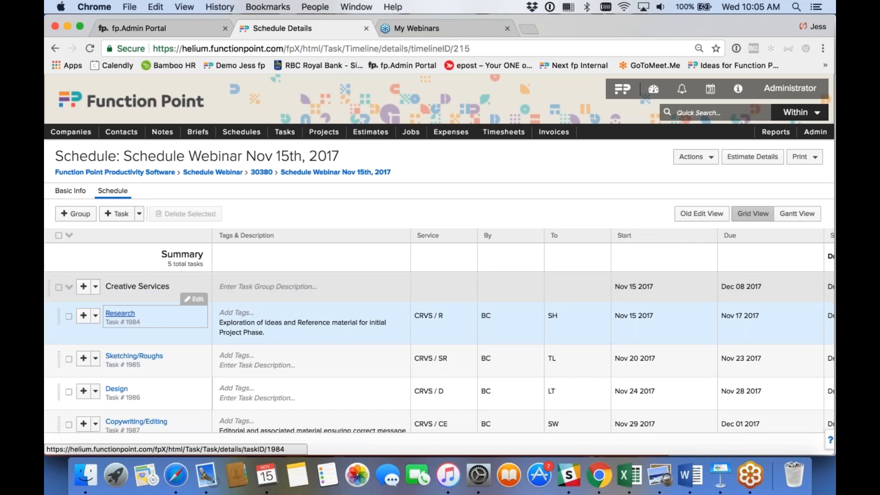
- Copy the Research task within Creative Services and name the copy Research 2
click(96, 316)
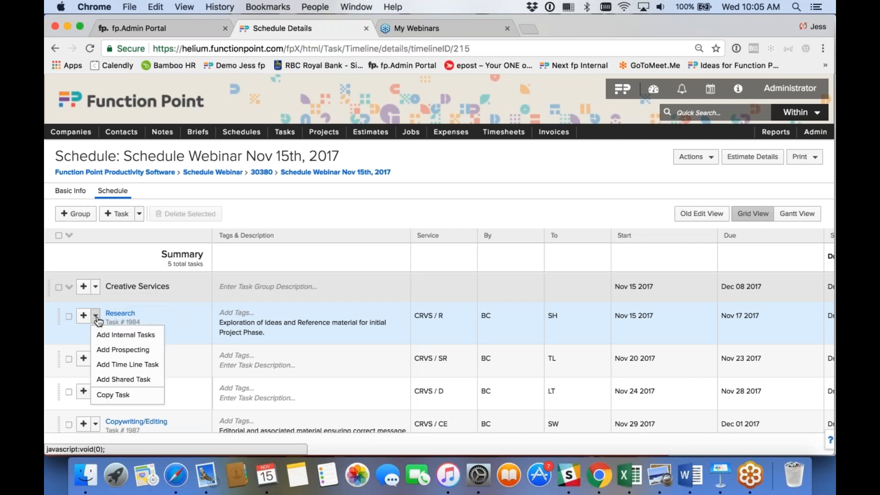
click(113, 395)
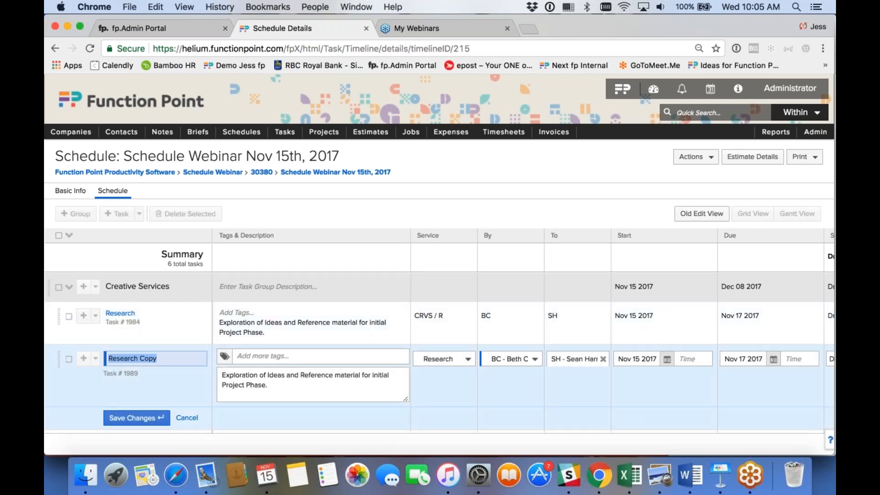
text(Research )
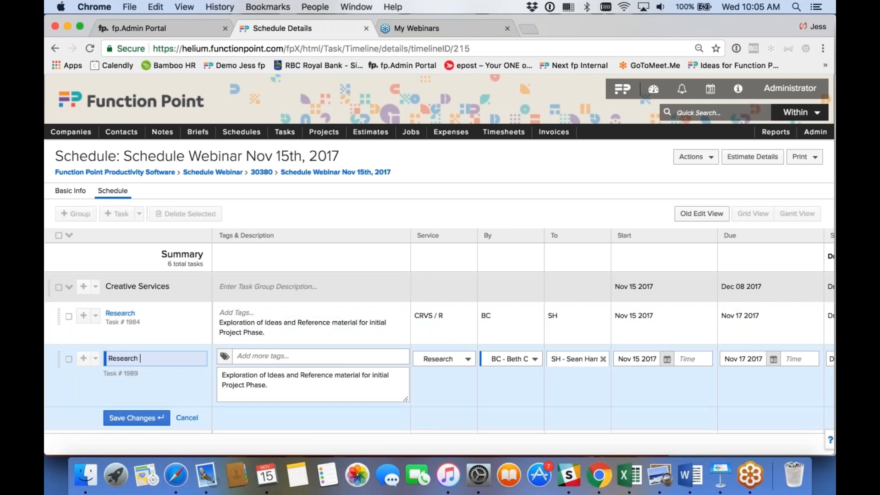
text(2)
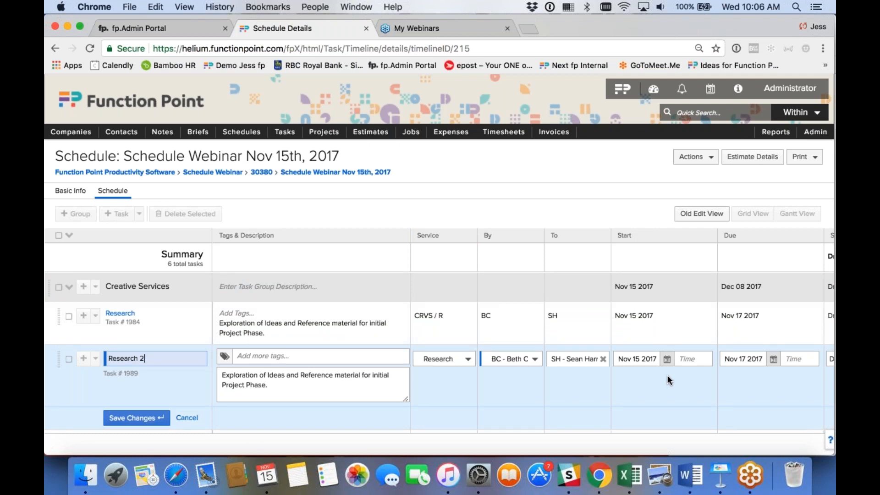
- Replace the assignee of the Research 2 task with the team member whose initials are TL
click(579, 358)
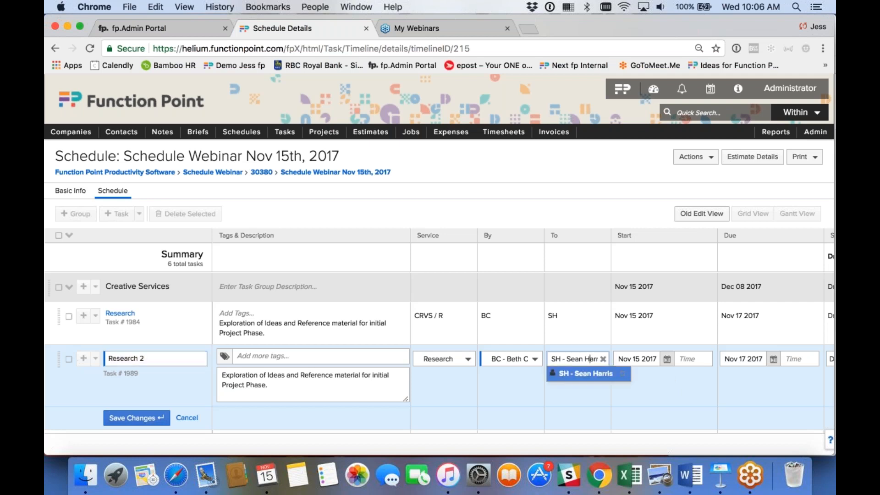
click(603, 359)
scroll(597, 415, down, 3)
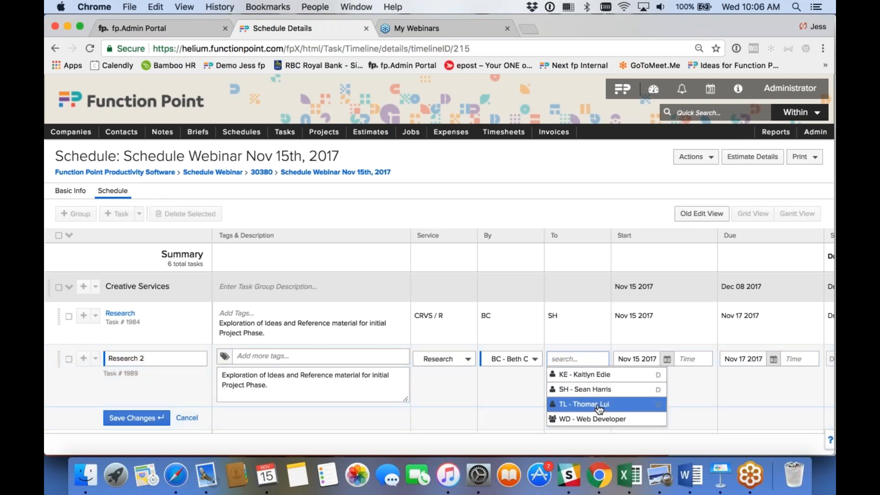
click(599, 405)
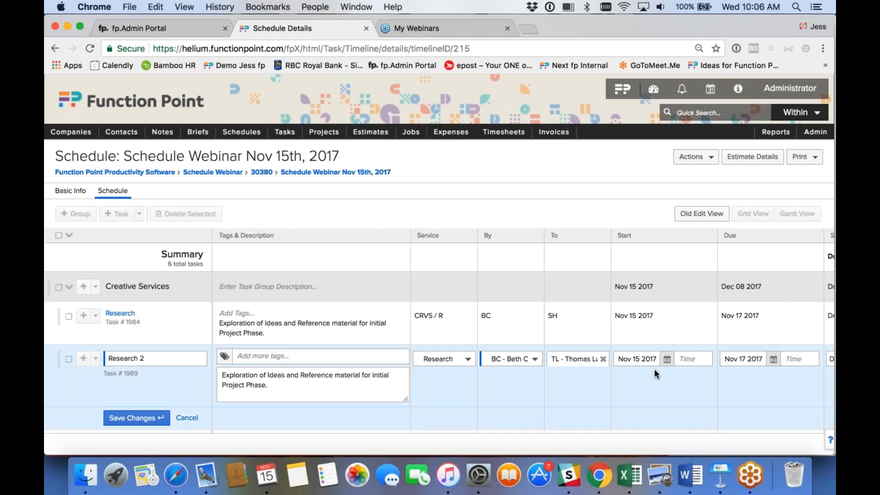
- Set Research 2 to start Nov 17 2017 and be due Nov 20 2017, and save the task
scroll(658, 370, right, 2)
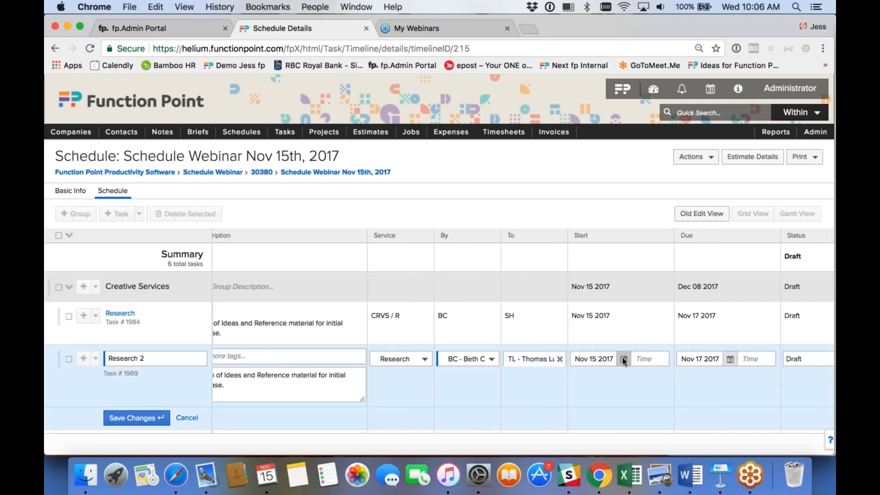
scroll(634, 362, down, 3)
scroll(634, 362, up, 2)
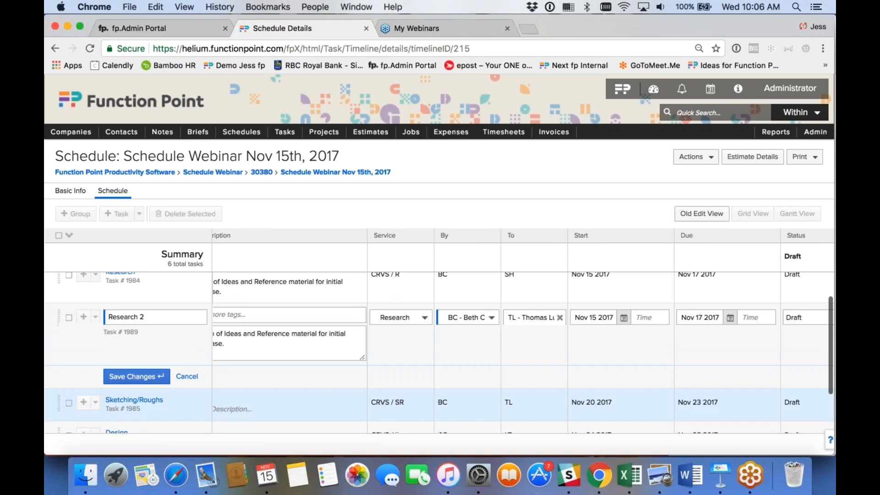
click(624, 344)
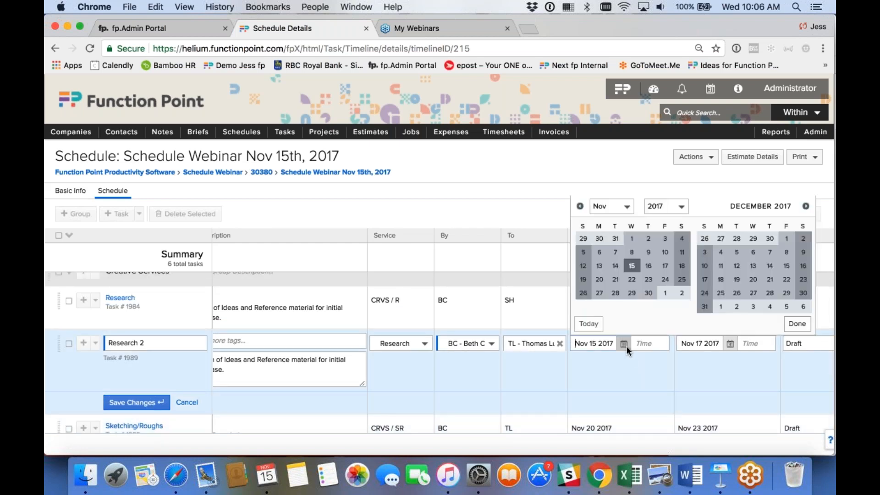
click(665, 264)
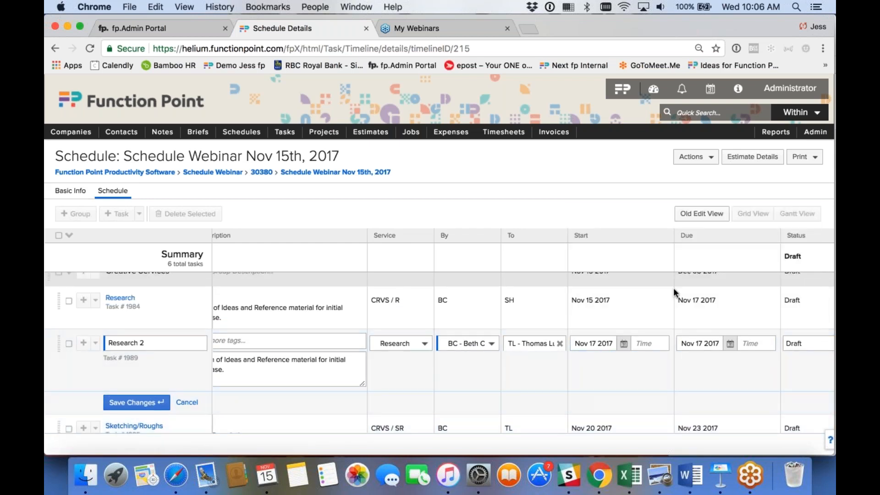
click(730, 344)
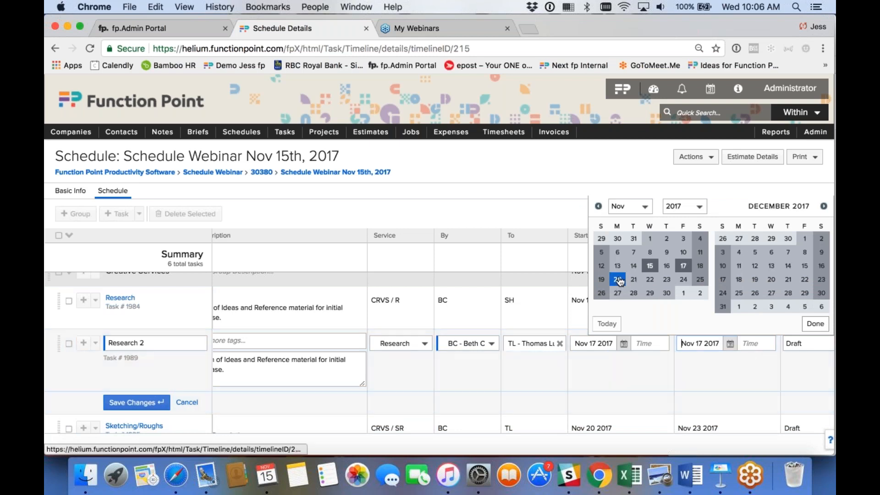
click(617, 279)
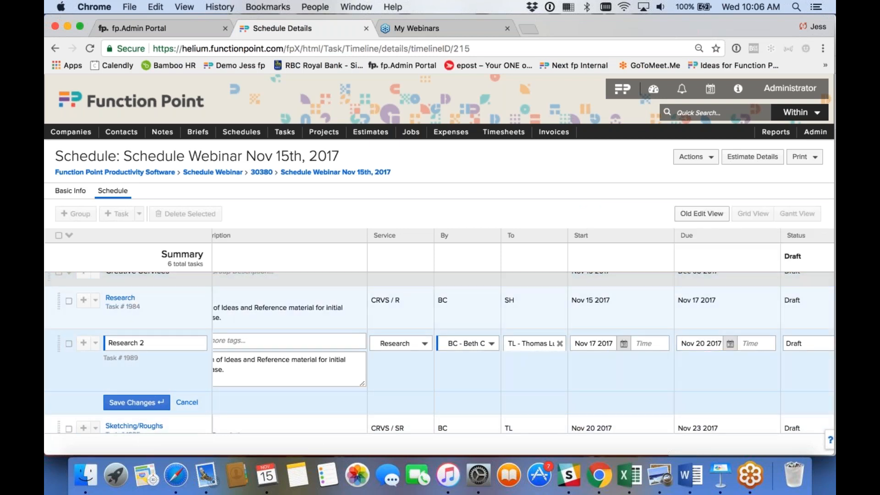
click(130, 403)
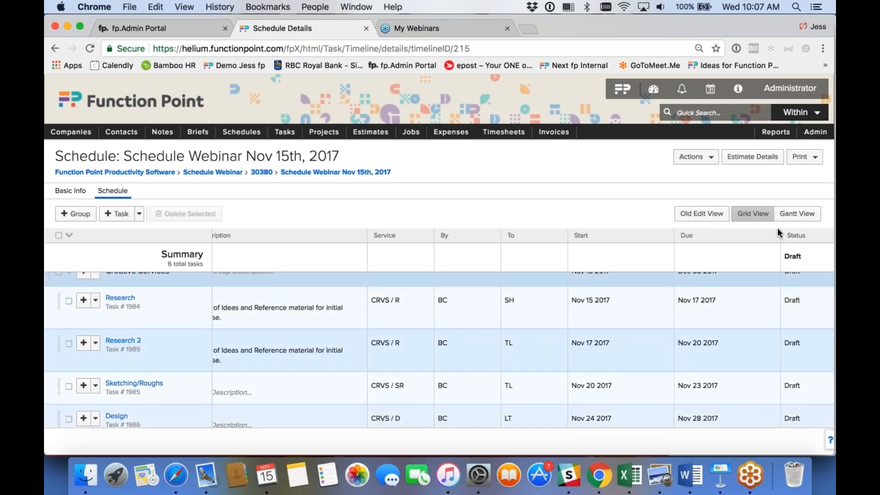
- Switch the schedule to Gantt view, extend the Research task to Nov 22 2017, and shorten it back to Nov 17 2017
click(798, 214)
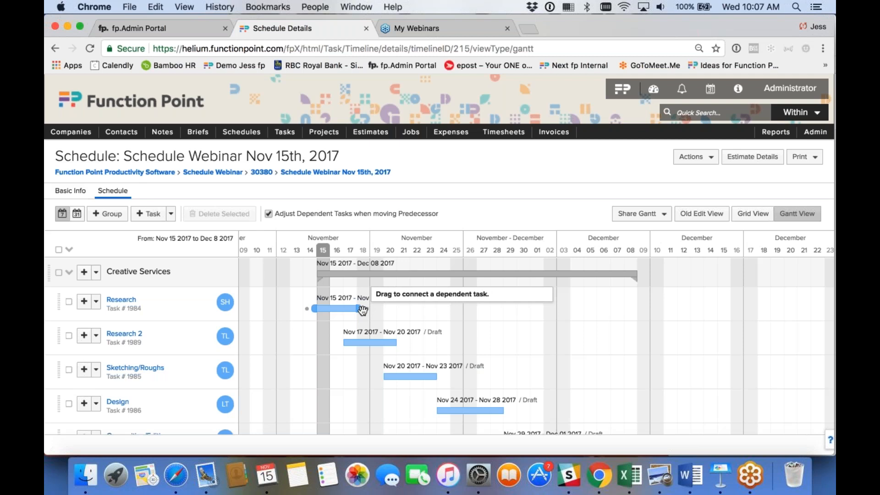
drag(365, 309, 455, 306)
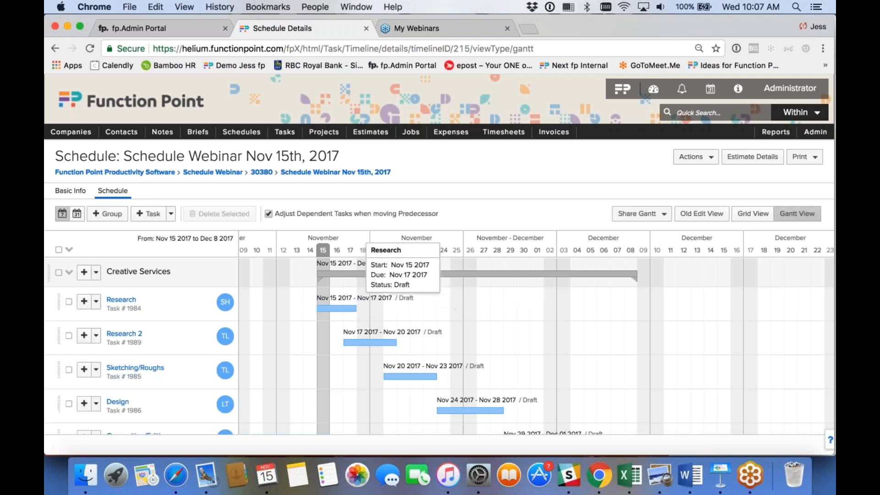
drag(369, 309, 425, 308)
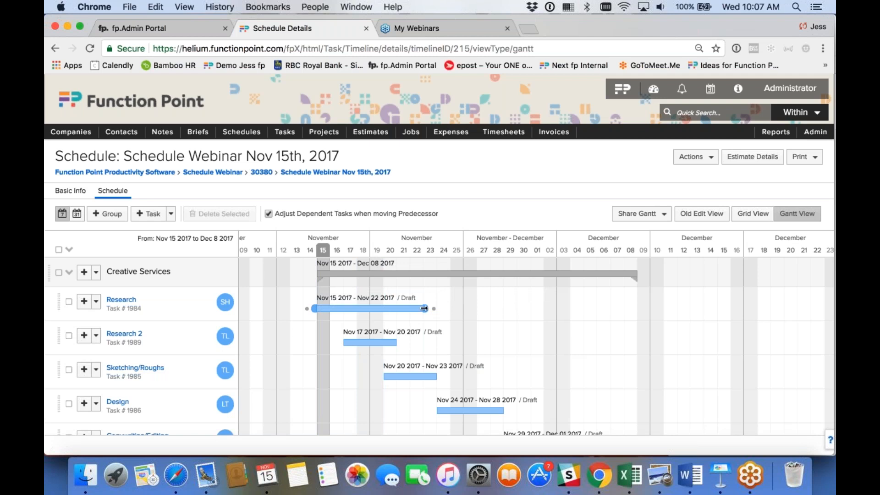
drag(424, 309, 358, 309)
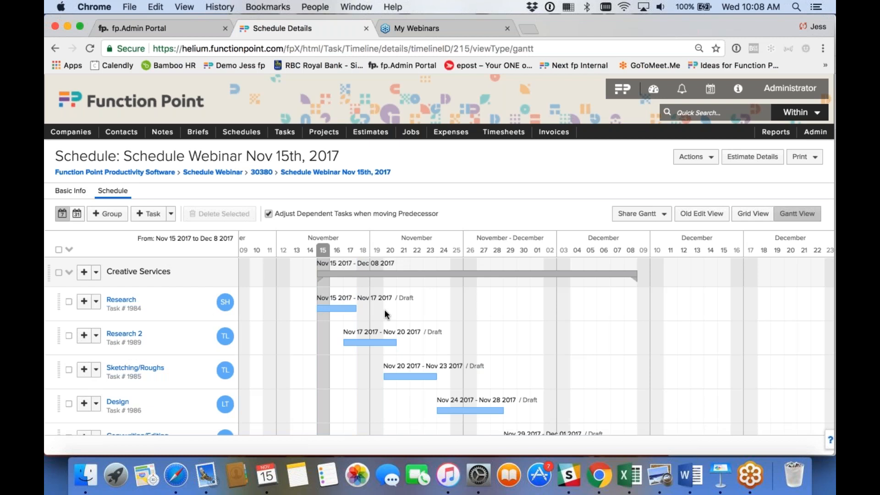
- Link Research 2 as a dependent task of Research and move Research 2 to Nov 18 – Nov 21 2017
mouse_move(404, 300)
scroll(648, 391, down, 2)
scroll(648, 390, down, 1)
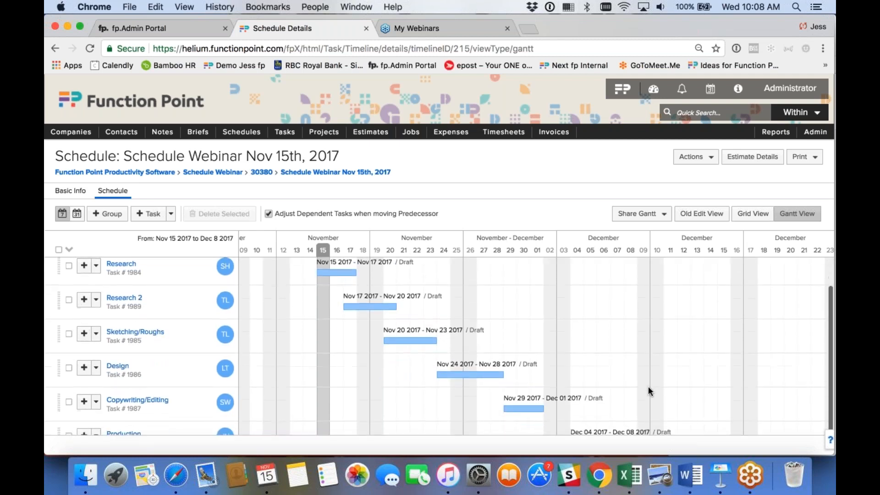
mouse_move(367, 287)
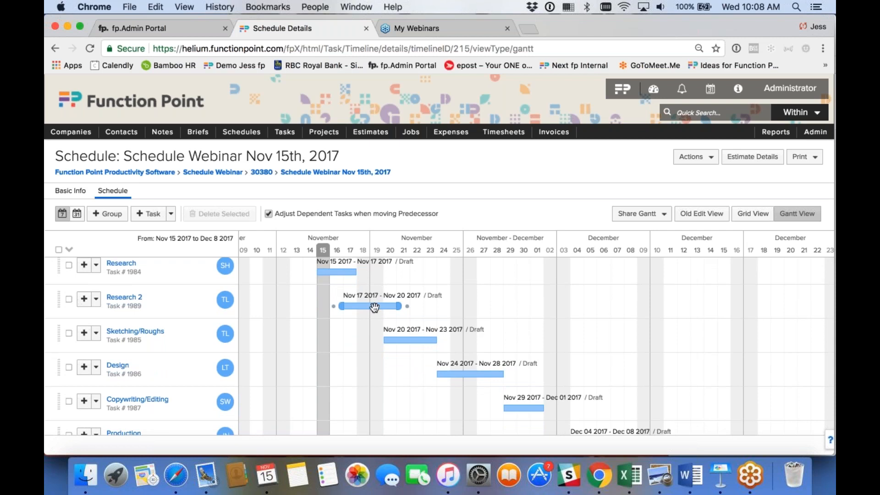
mouse_move(441, 296)
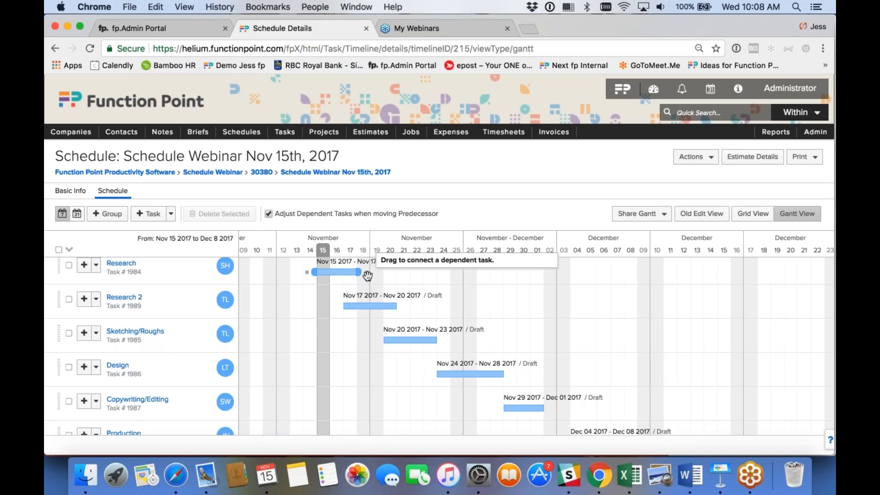
drag(368, 274, 340, 304)
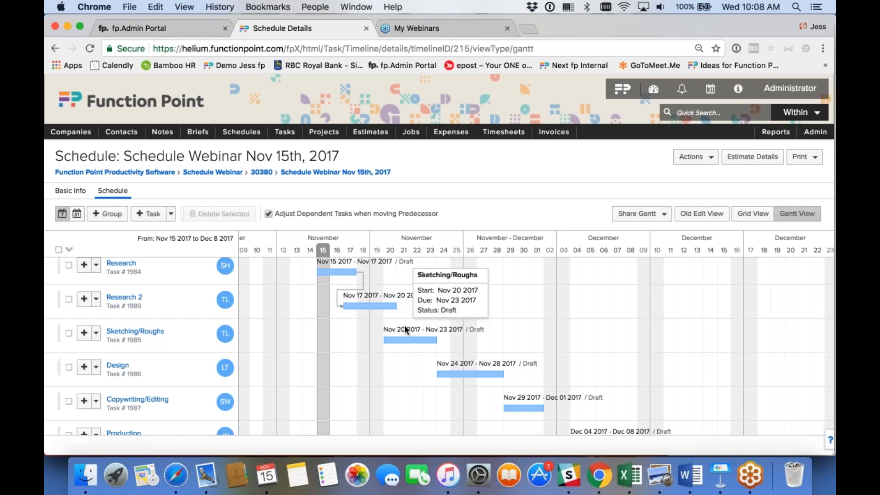
drag(392, 307, 406, 307)
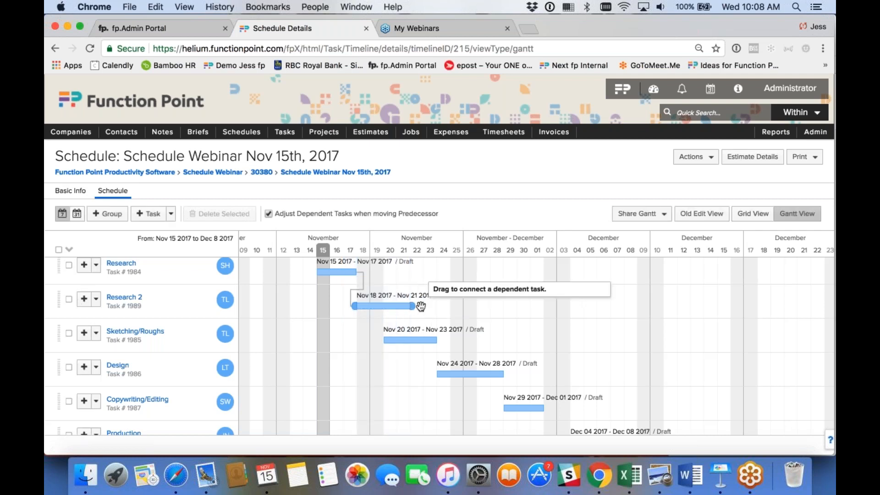
- Link Sketching/Roughs as a dependent task of Research 2 and unlink the two tasks again
drag(419, 306, 382, 337)
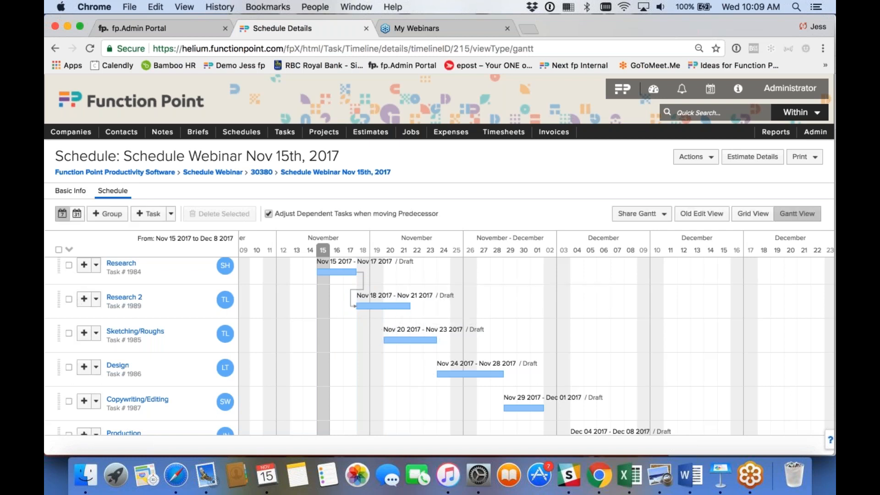
drag(421, 306, 382, 339)
click(419, 319)
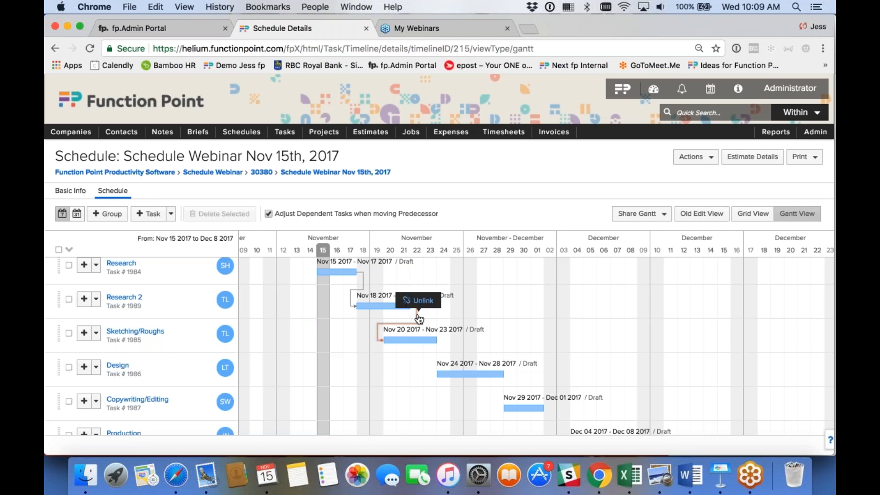
click(418, 301)
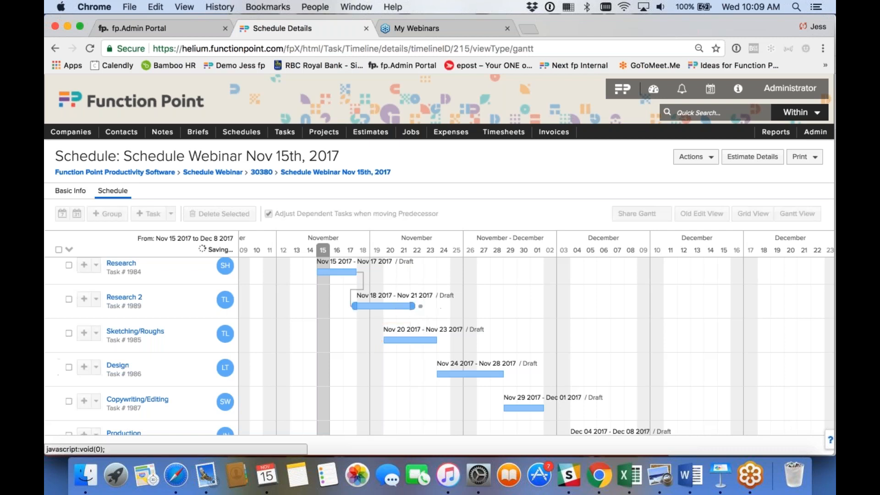
- Shorten Research 2 to be due Nov 20 2017 and connect Sketching/Roughs as its dependent task
mouse_move(411, 306)
mouse_down()
mouse_move(397, 306)
mouse_move(383, 336)
mouse_up()
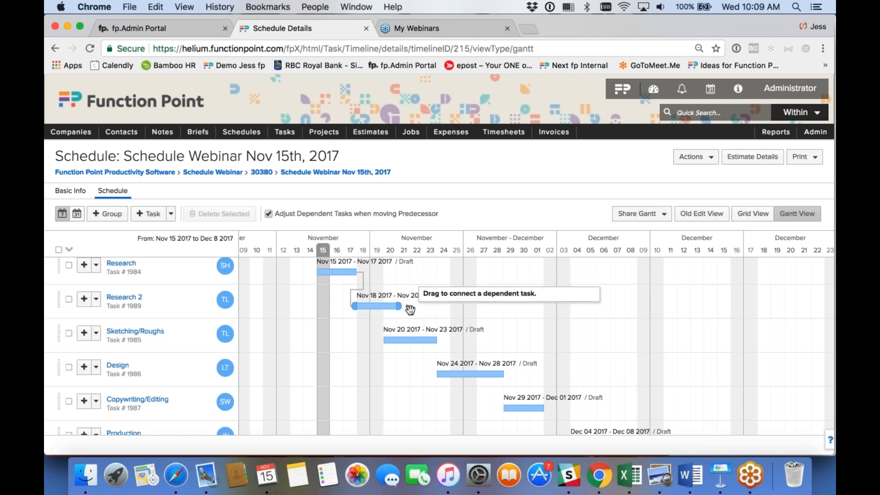
drag(410, 310, 383, 335)
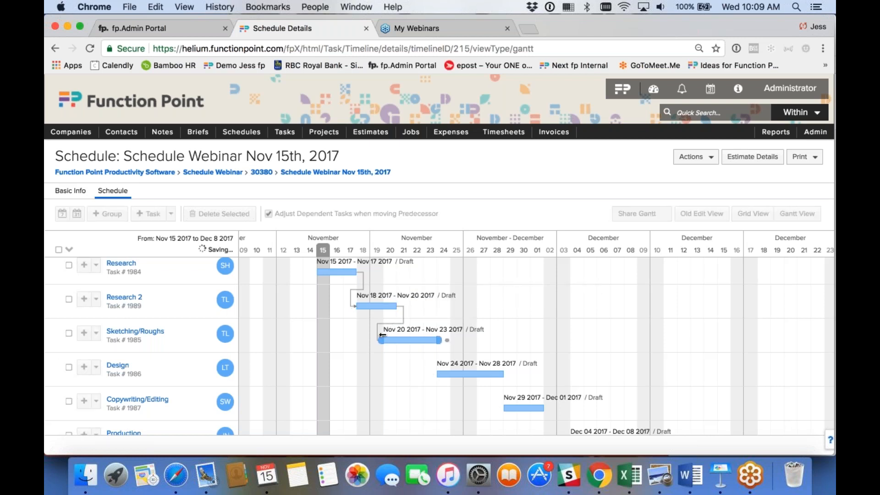
- Chain the remaining dependencies from Sketching/Roughs to Design, Design to Copywriting/Editing, and Copywriting/Editing to Production
scroll(413, 343, down, 1)
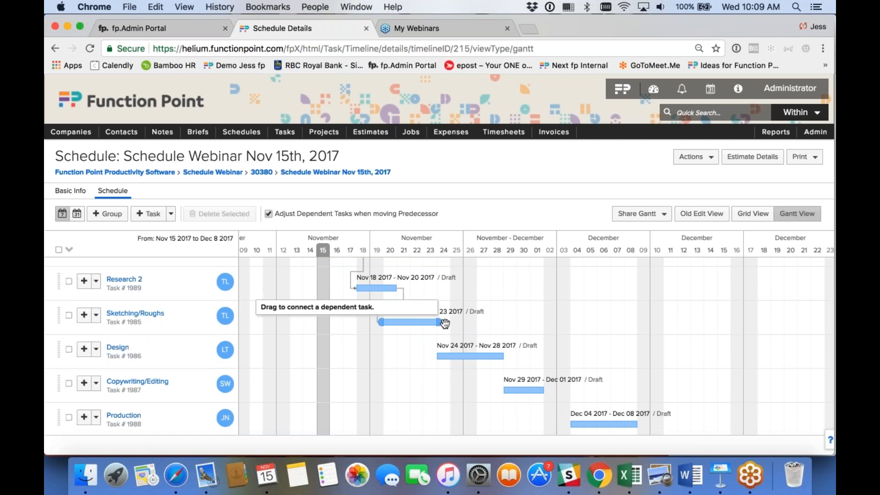
drag(445, 323, 436, 354)
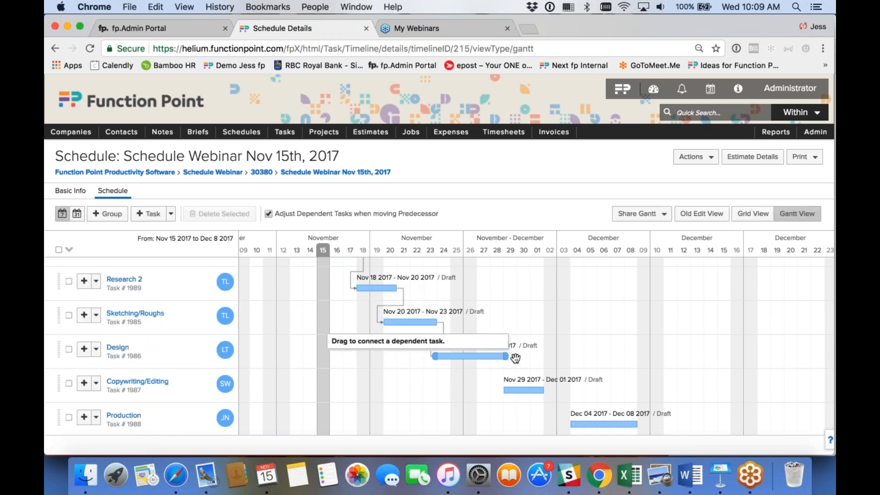
drag(514, 357, 502, 389)
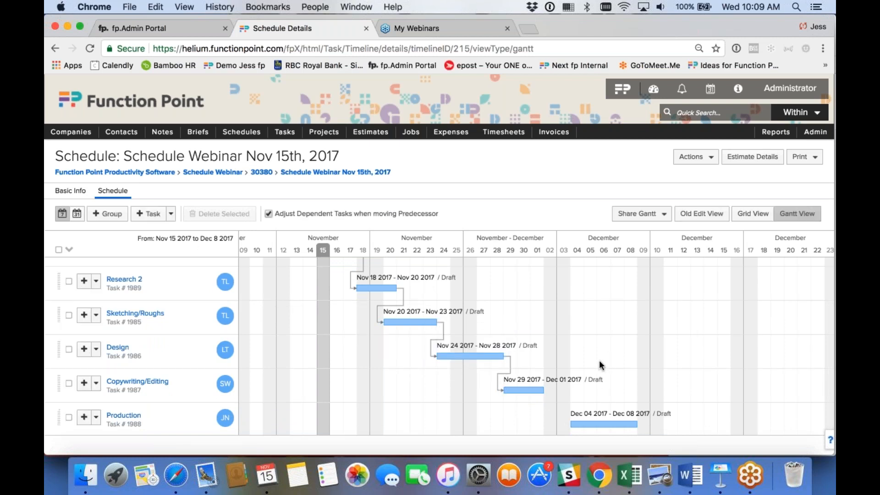
drag(554, 391, 568, 425)
- Move the whole Creative Services group in the Gantt chart to start on Nov 23 2017
scroll(672, 358, down, 1)
scroll(672, 359, down, 2)
scroll(672, 359, up, 3)
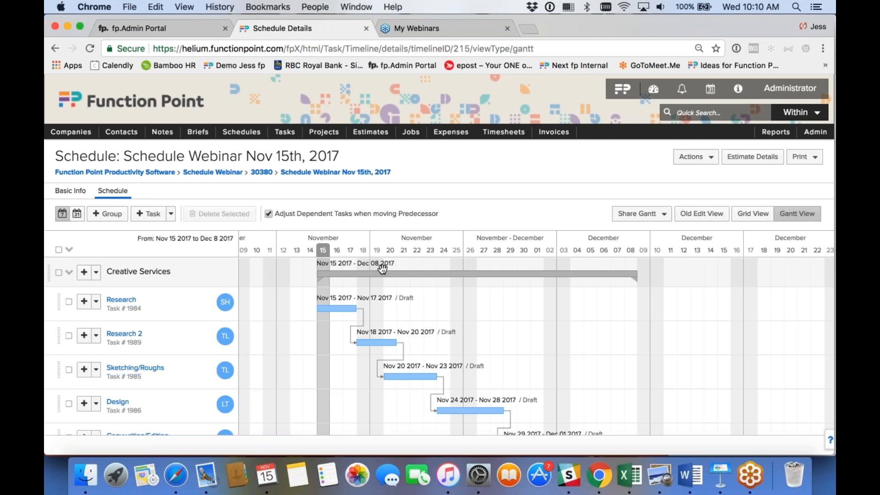
drag(382, 269, 495, 273)
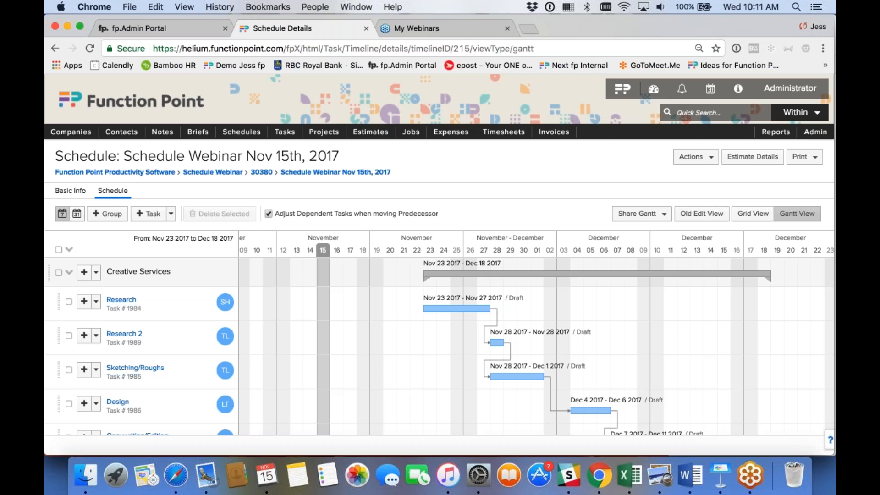
- Start a new schedule named Test for Training for the company Function Point Productivity Software
mouse_move(115, 406)
mouse_move(242, 136)
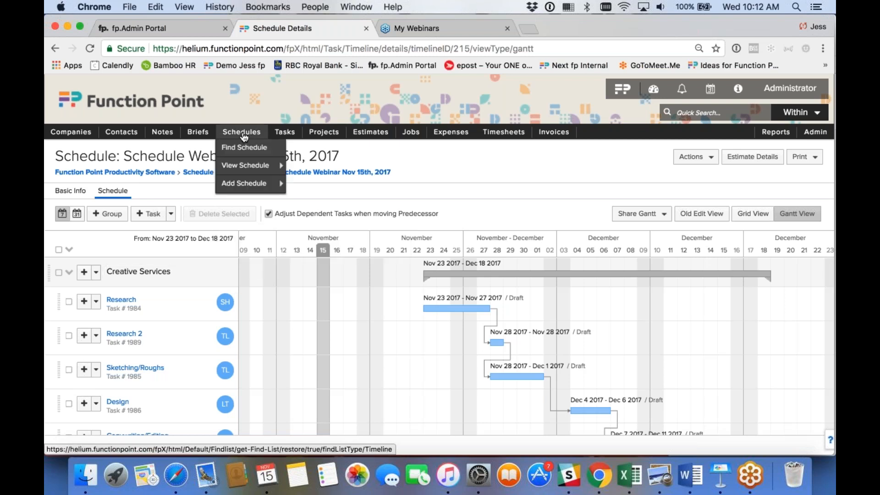
mouse_move(243, 188)
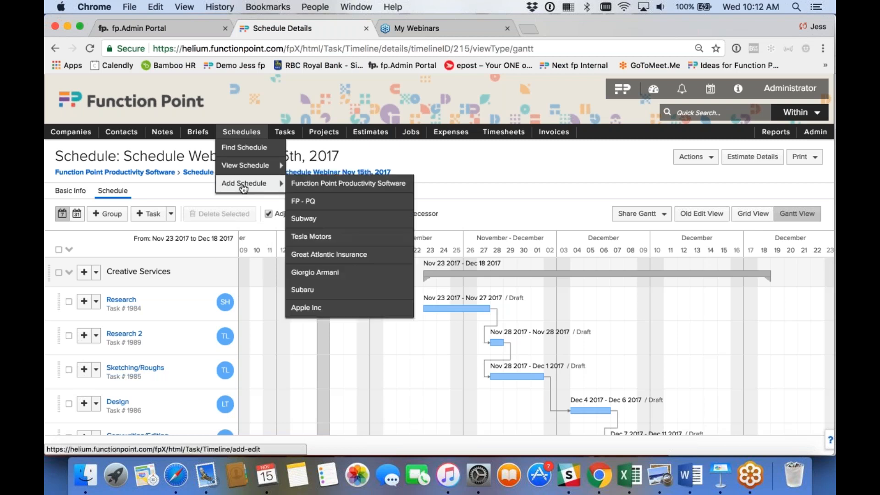
click(244, 184)
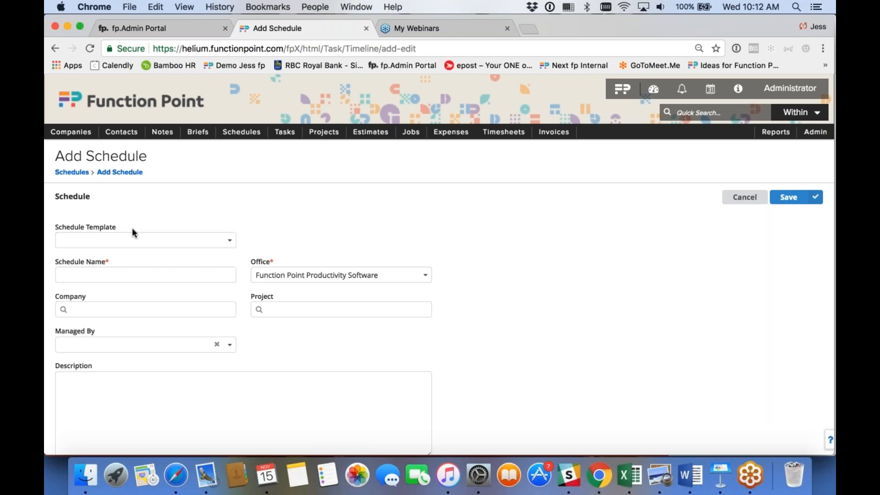
click(182, 278)
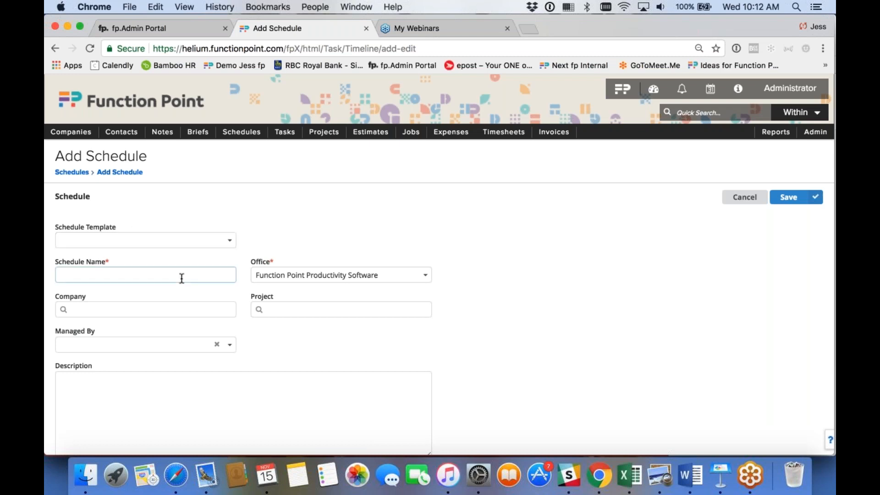
text(Test for Training)
click(142, 306)
text(Funct)
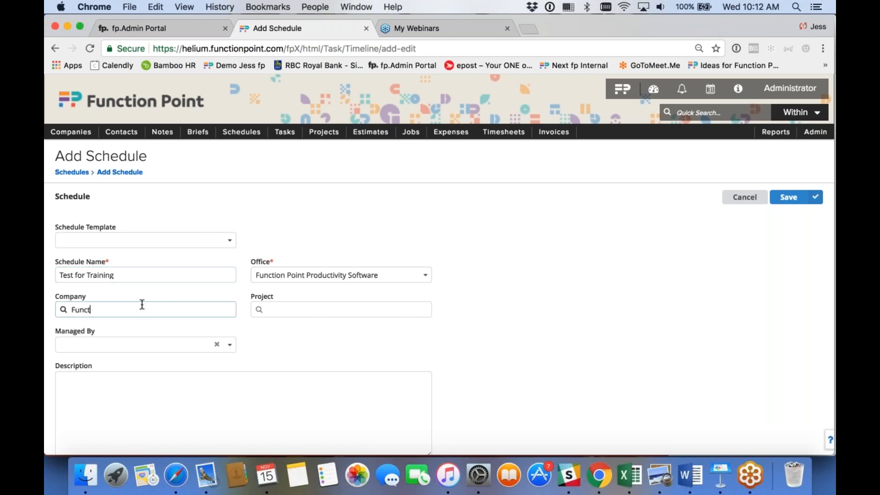
text(ion Point Productivity Software)
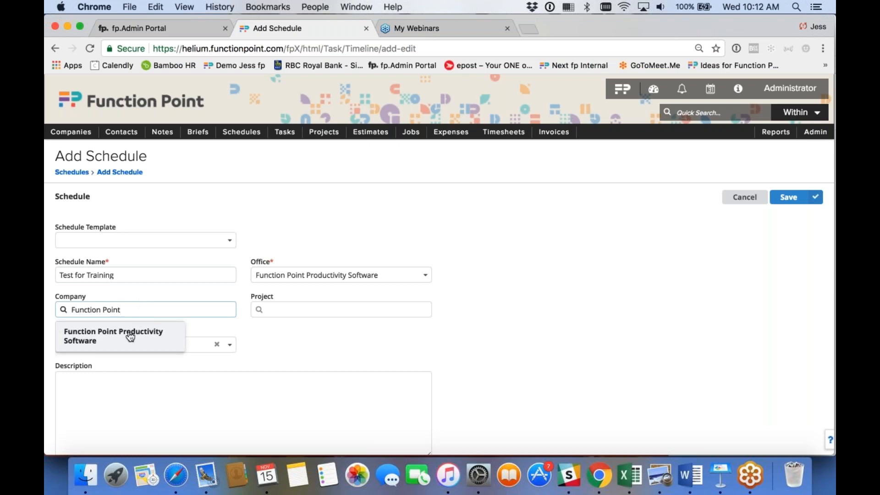
click(130, 334)
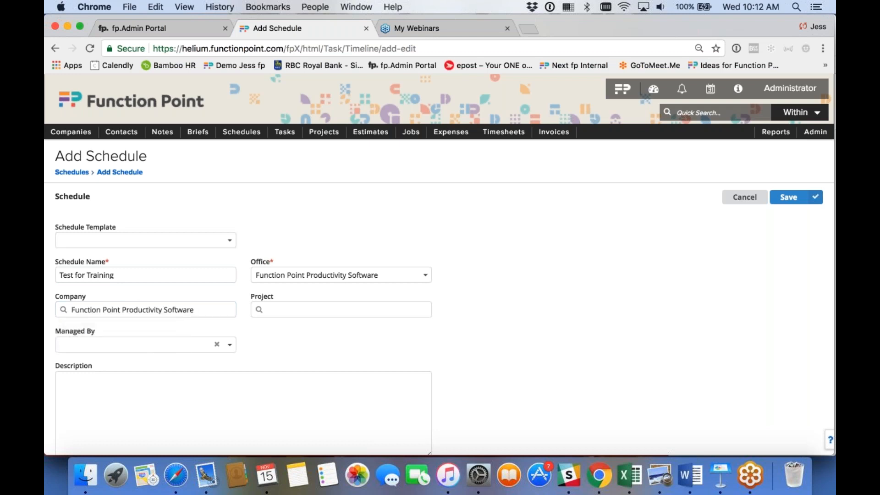
- Set the team member with initials JB as the schedule's manager and save the schedule
click(200, 344)
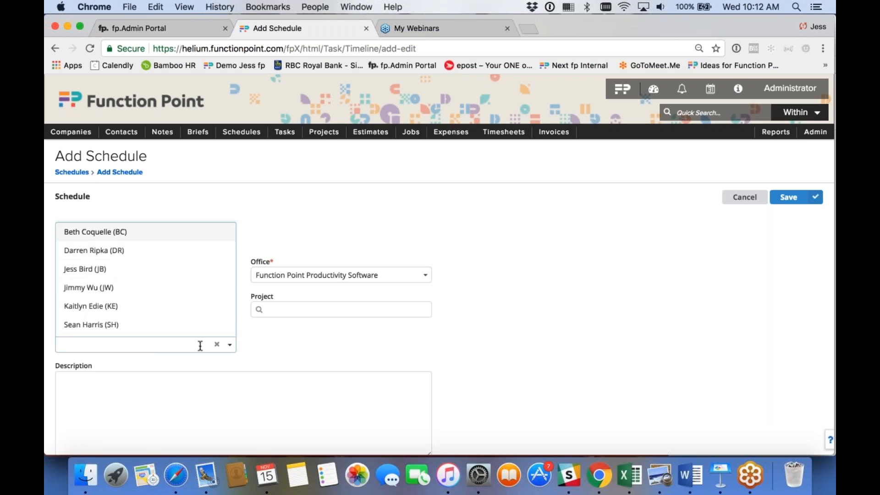
click(179, 269)
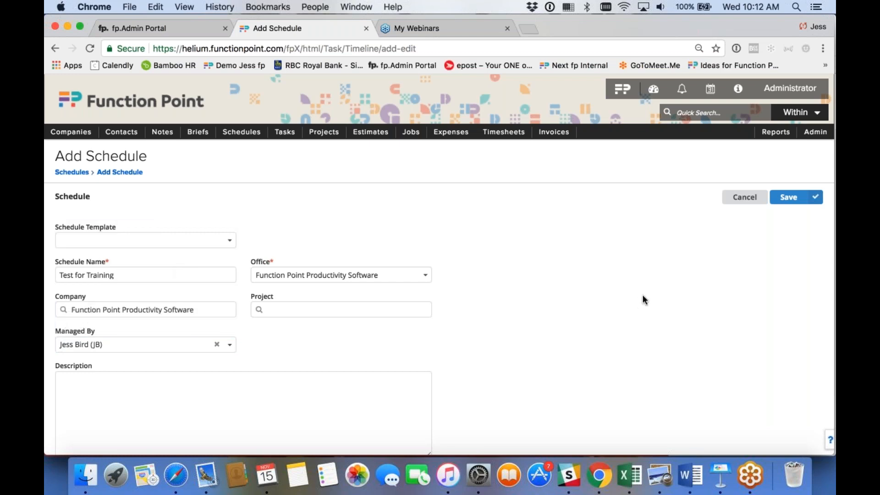
click(787, 197)
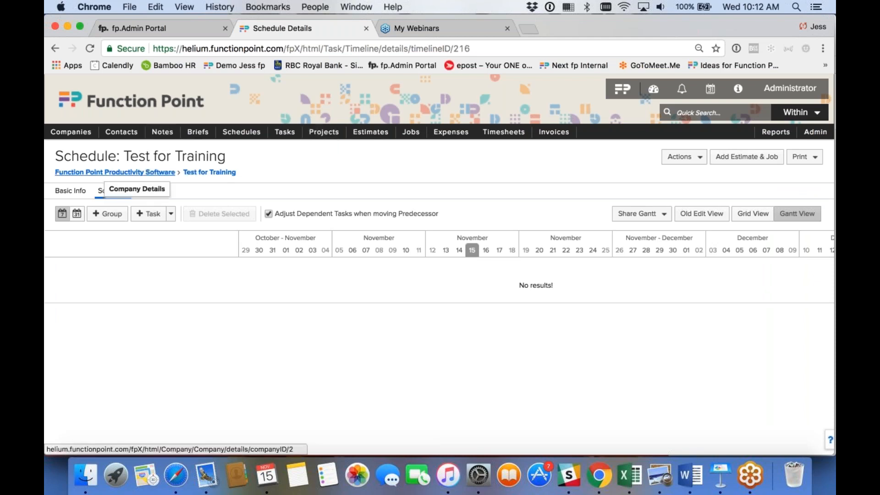
- Add a new ungrouped task to the Test for Training schedule
click(148, 214)
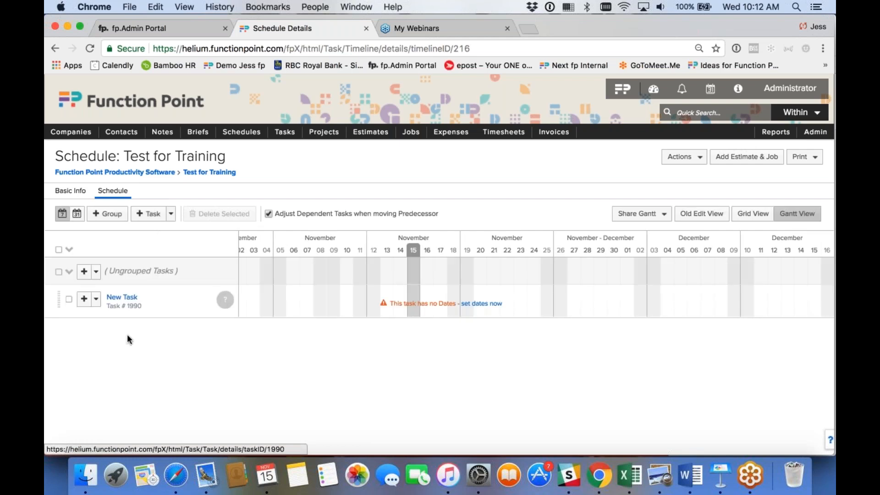
mouse_move(128, 301)
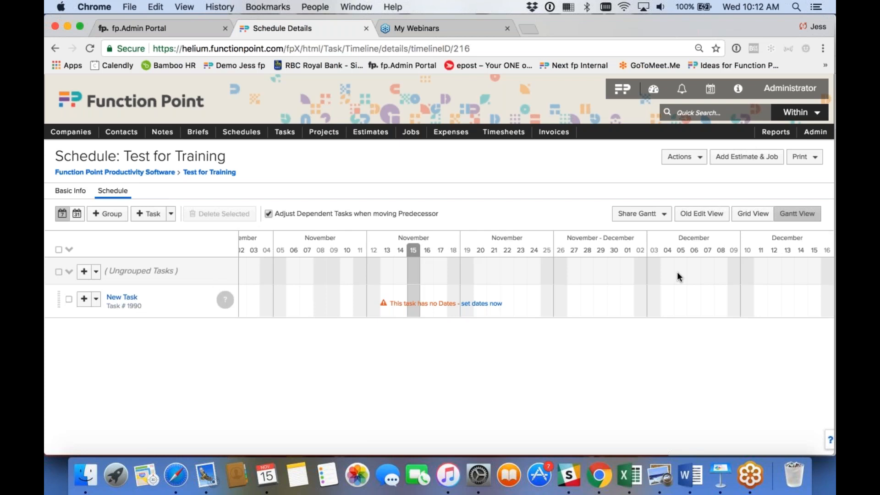
- Examine the fields and service groups in the form for creating an estimate and job from the schedule, and cancel it
click(775, 161)
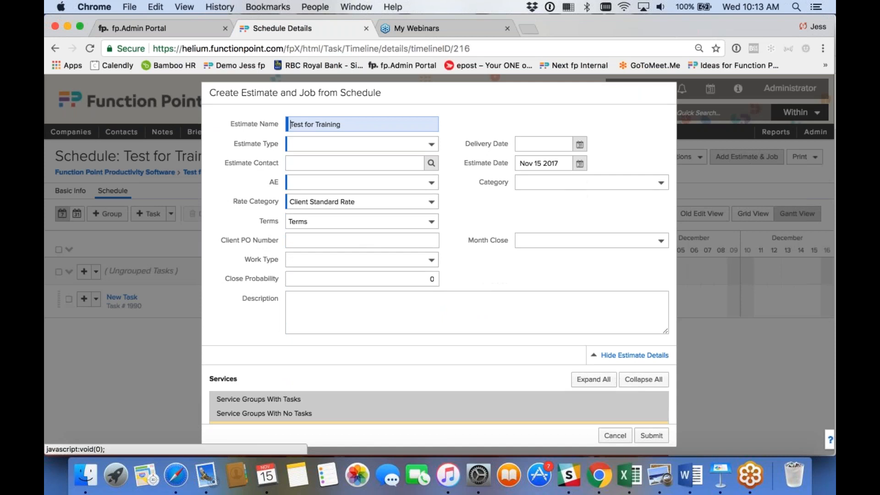
scroll(487, 202, down, 3)
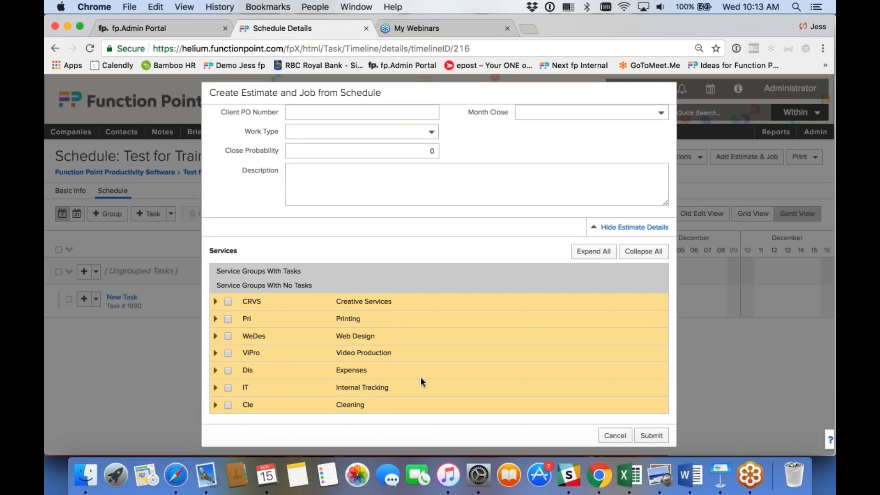
scroll(423, 281, up, 5)
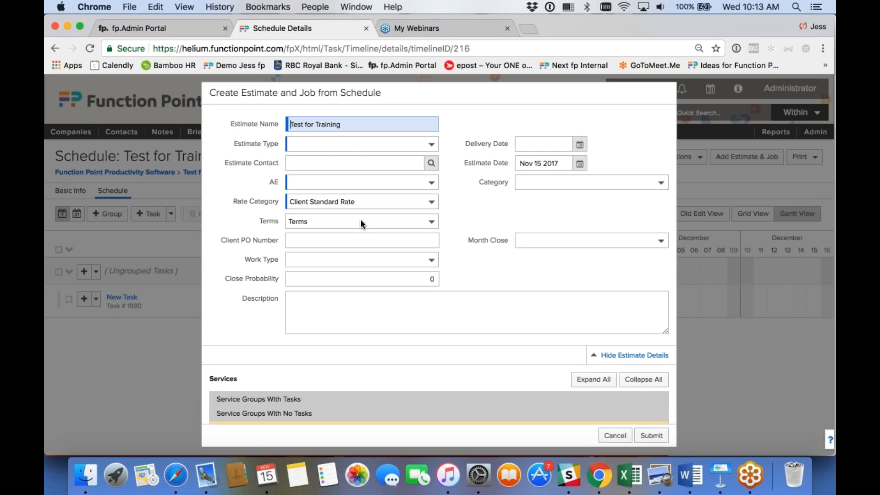
click(615, 436)
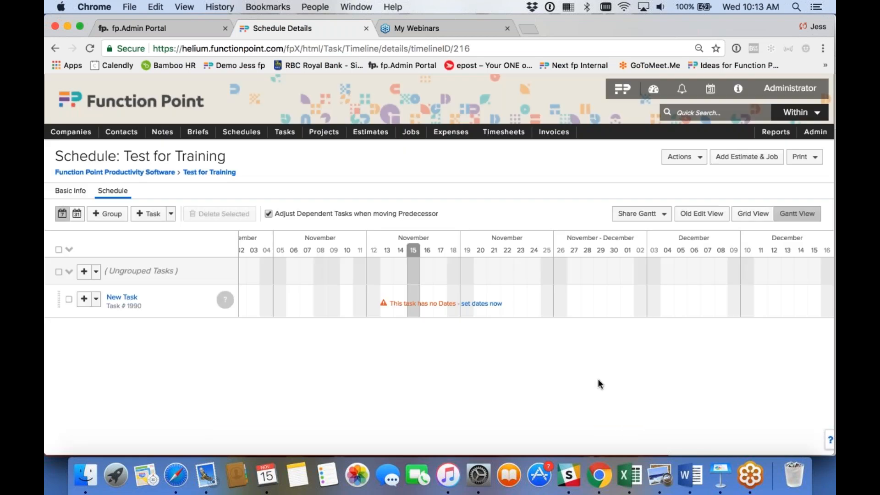
- Open the existing Schedule Webinar Nov 15th, 2017 schedule and display its tasks in Grid View
mouse_move(242, 132)
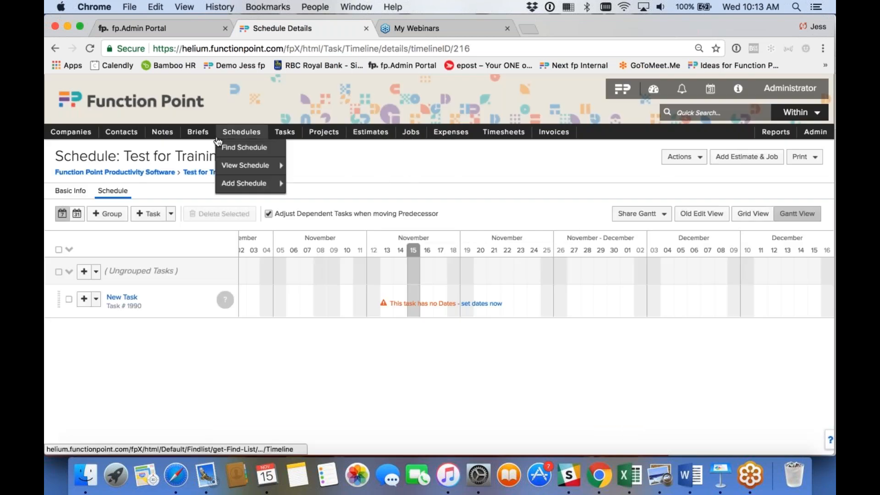
mouse_move(255, 169)
click(313, 184)
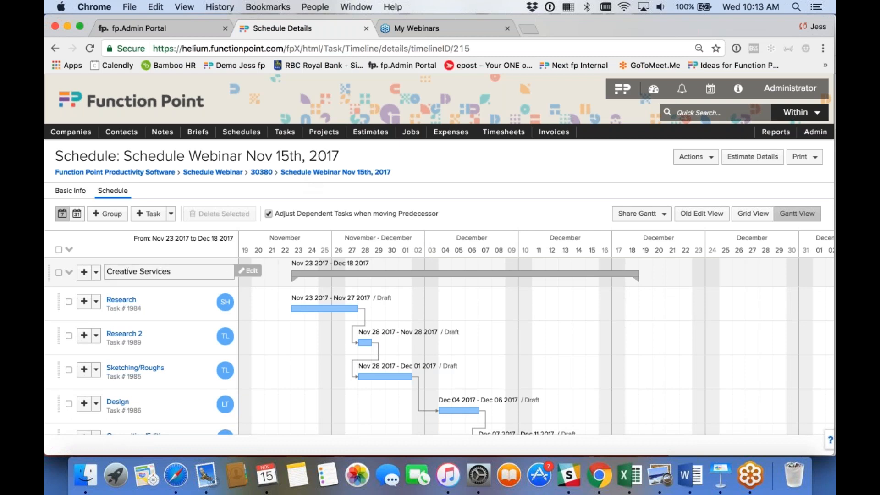
click(753, 213)
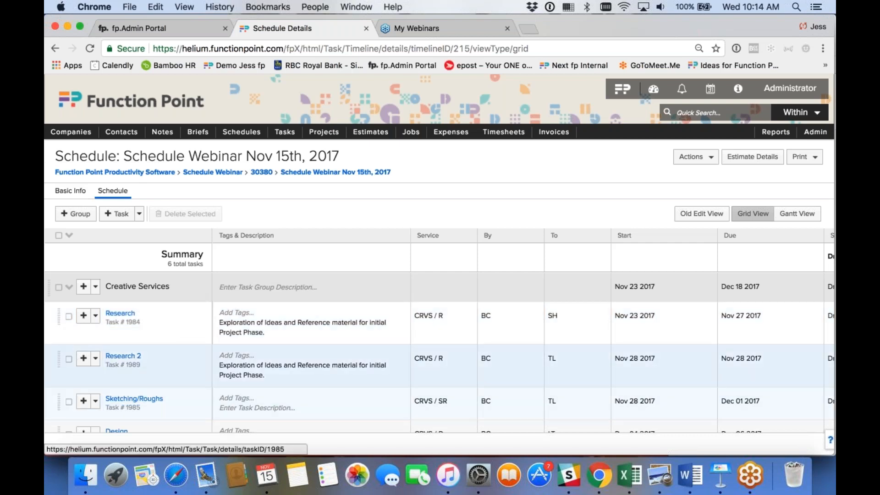
scroll(137, 348, down, 1)
scroll(142, 385, down, 4)
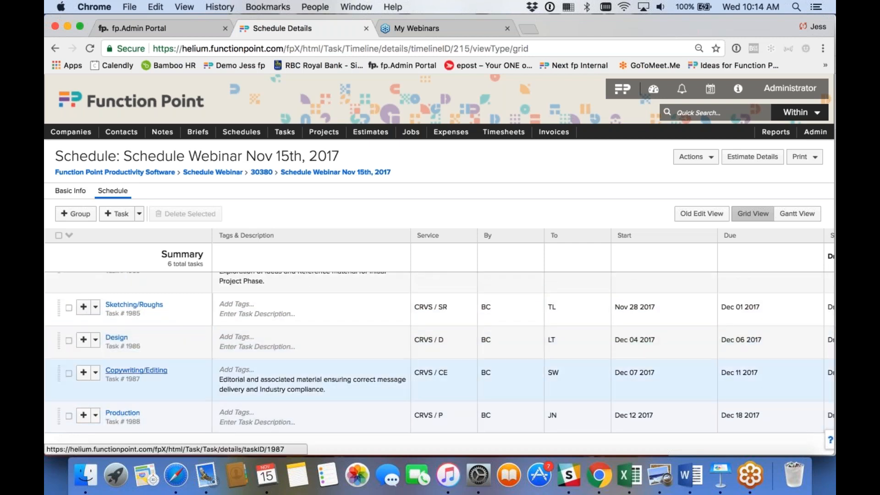
scroll(138, 371, up, 5)
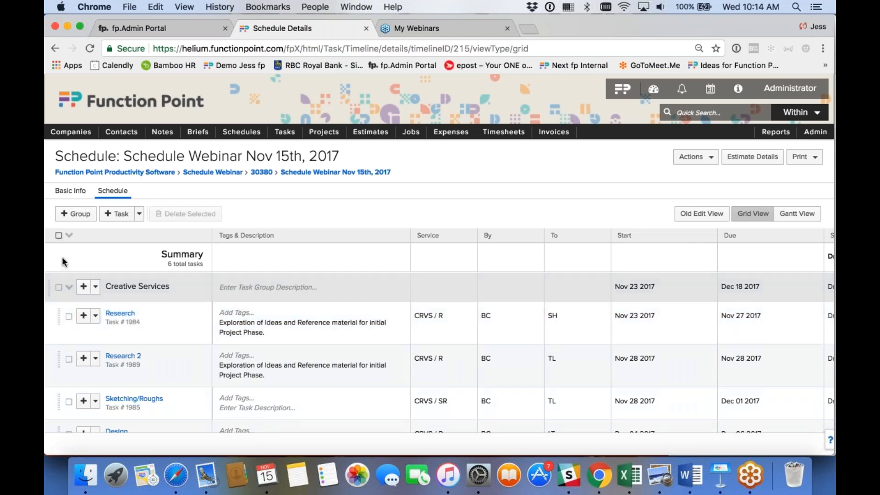
- Duplicate the Creative Services task group together with its tasks as Creative Services Copy
click(59, 288)
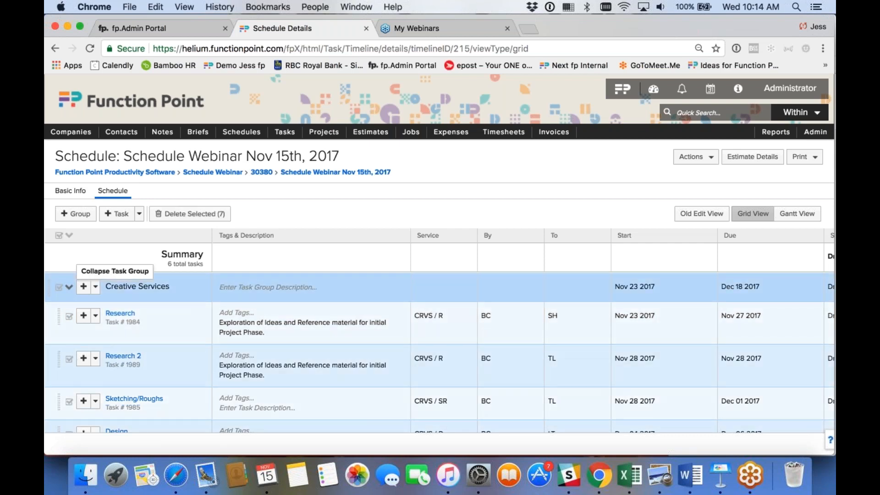
mouse_move(150, 288)
scroll(150, 288, down, 3)
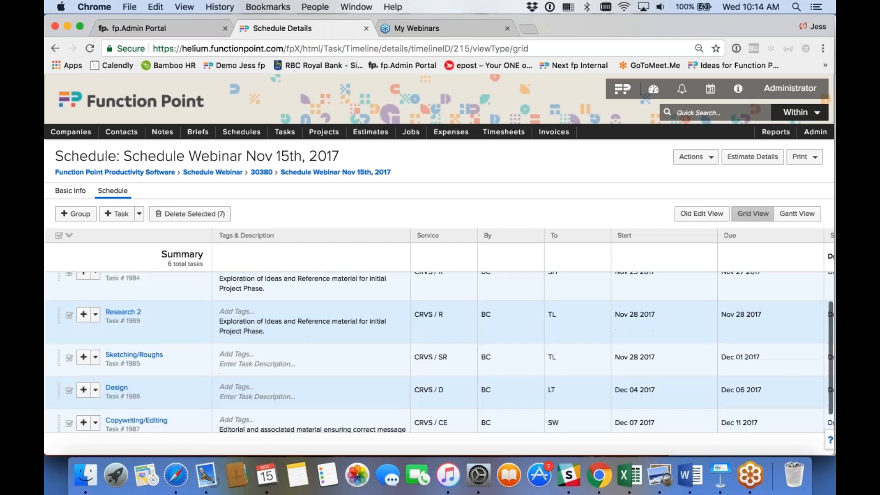
scroll(137, 293, up, 3)
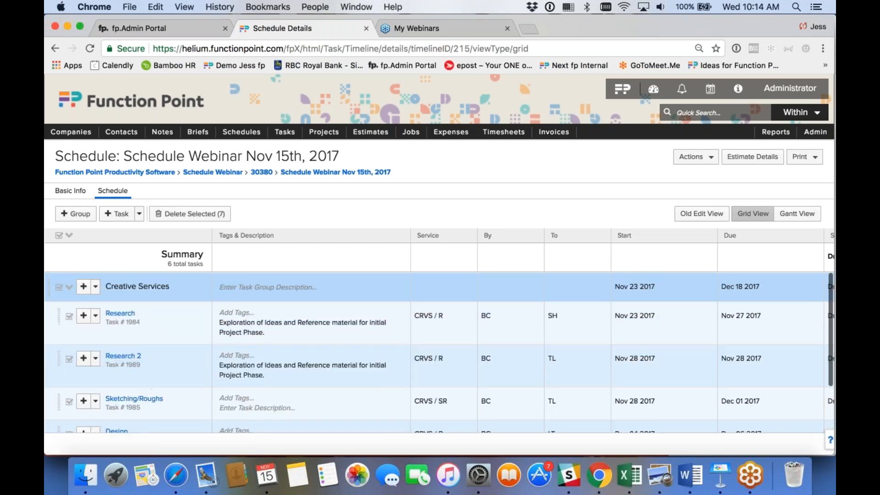
click(96, 287)
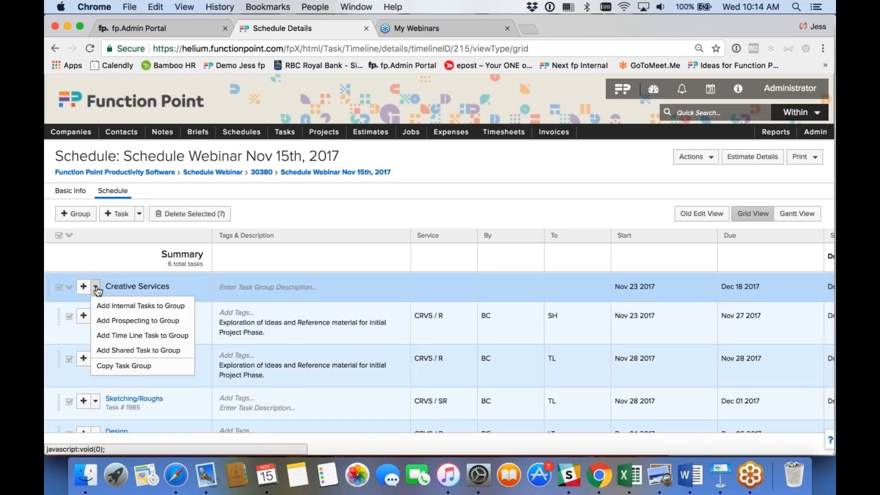
click(121, 365)
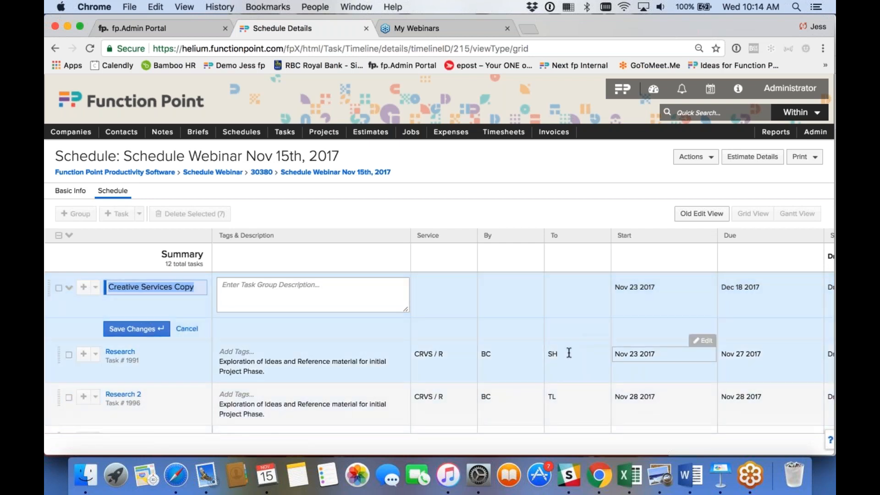
scroll(569, 353, down, 3)
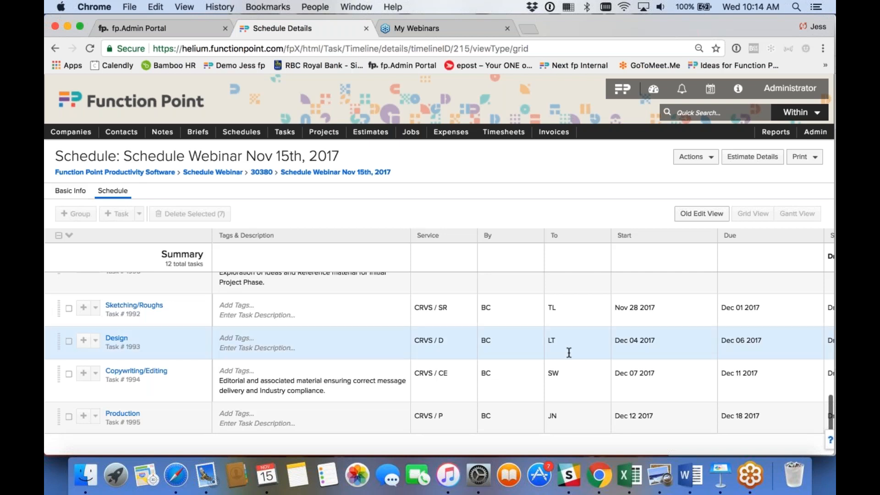
scroll(569, 352, up, 5)
scroll(569, 352, up, 1)
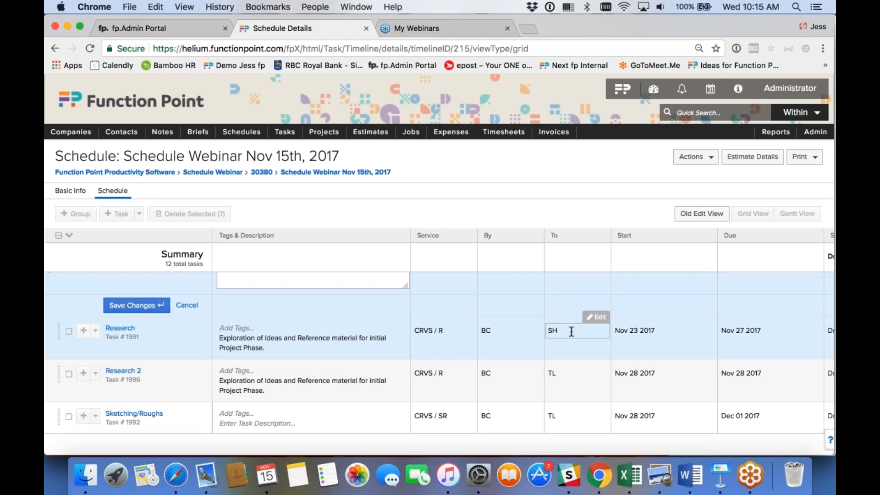
scroll(571, 332, up, 8)
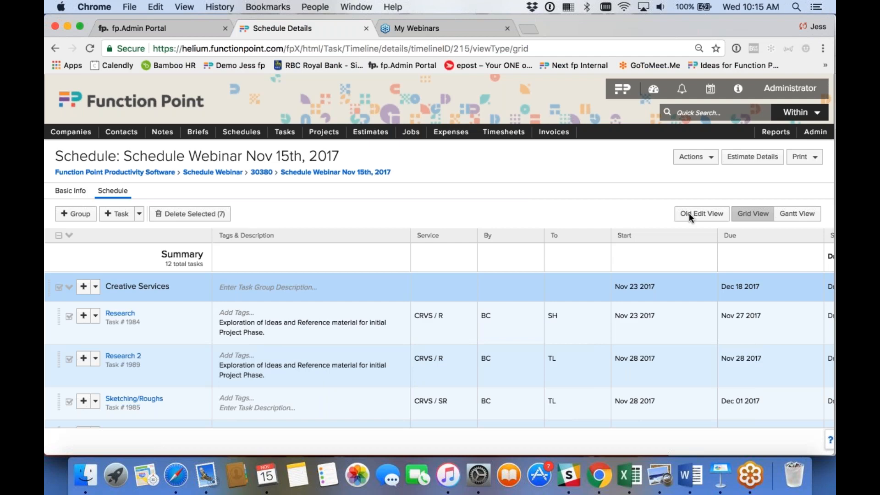
- Switch the schedule to Old Edit View and select the Research, Research 2 and Sketching/Roughs tasks of the original Creative Services group
click(689, 213)
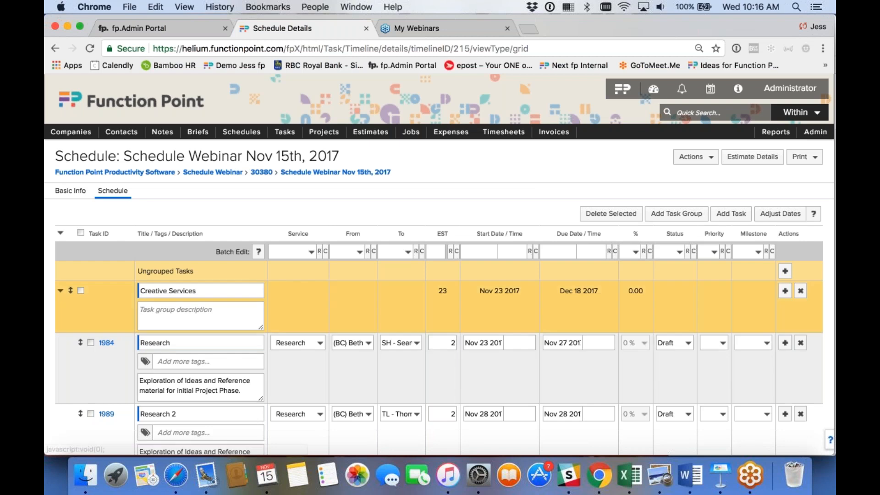
click(82, 291)
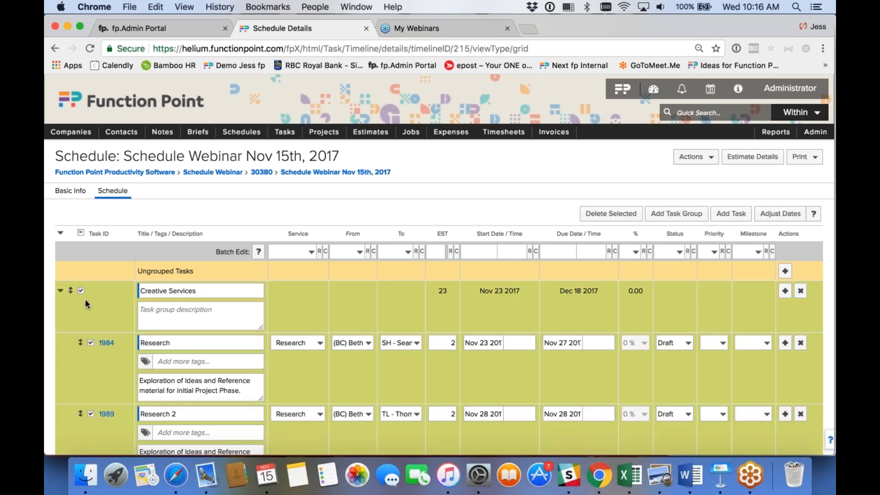
click(81, 290)
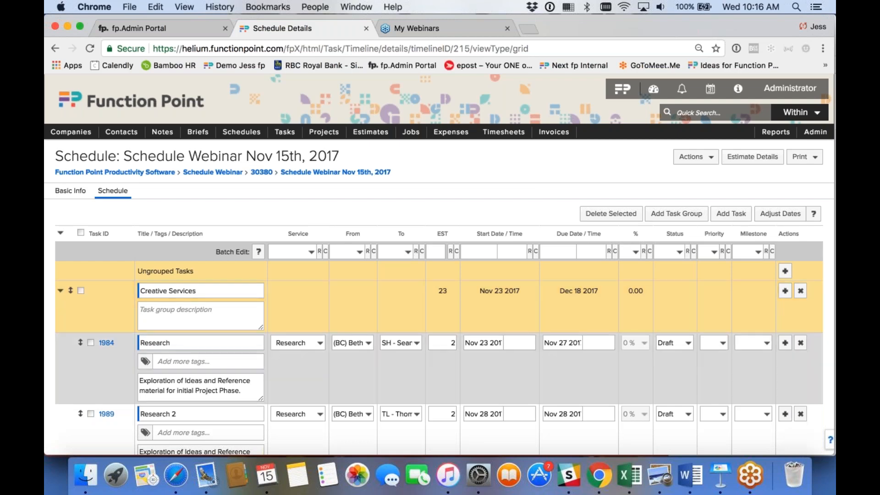
click(91, 343)
click(91, 414)
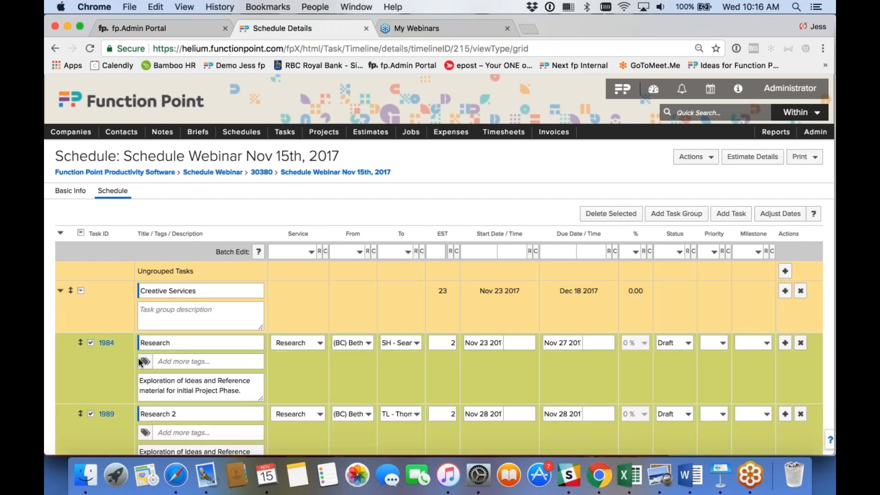
scroll(140, 361, down, 5)
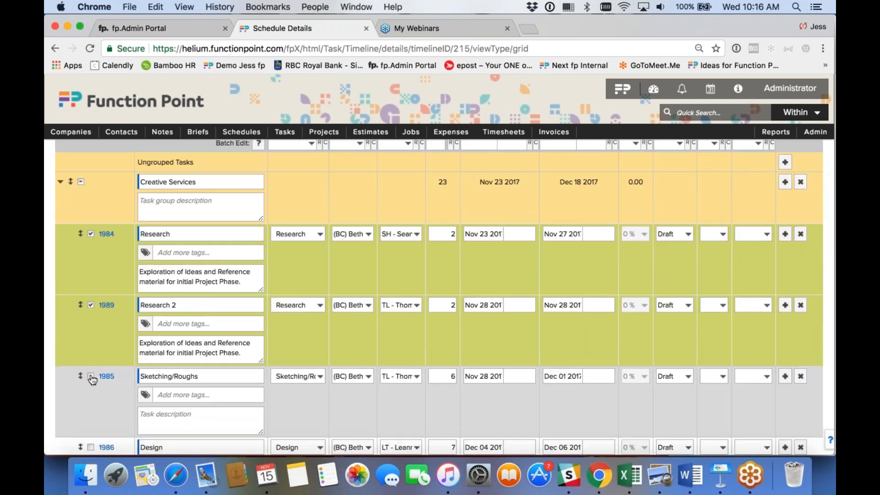
click(92, 377)
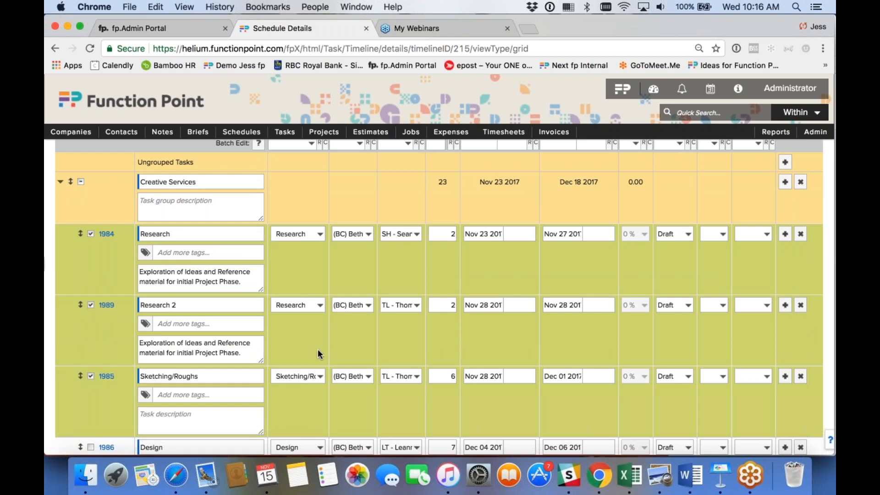
scroll(450, 332, up, 3)
scroll(450, 332, up, 1)
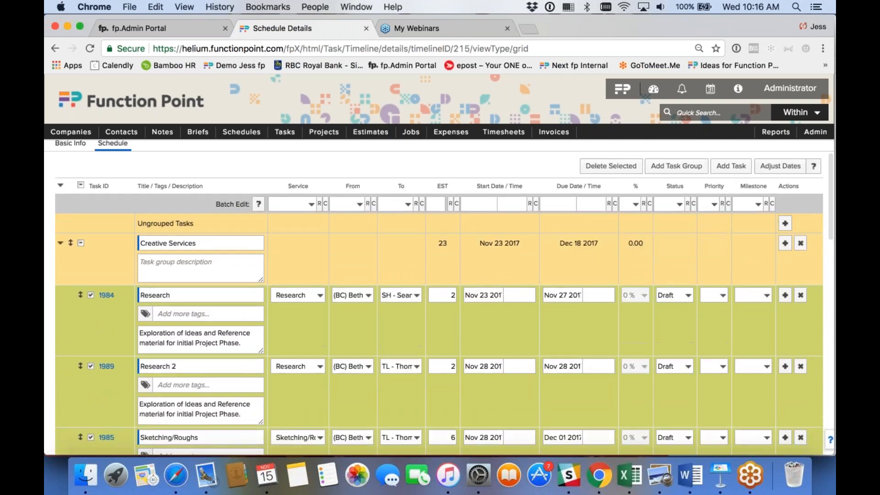
- Adjust the selected tasks' dates to a start of schedule of Nov 27 2017, and deselect the three tasks
click(779, 166)
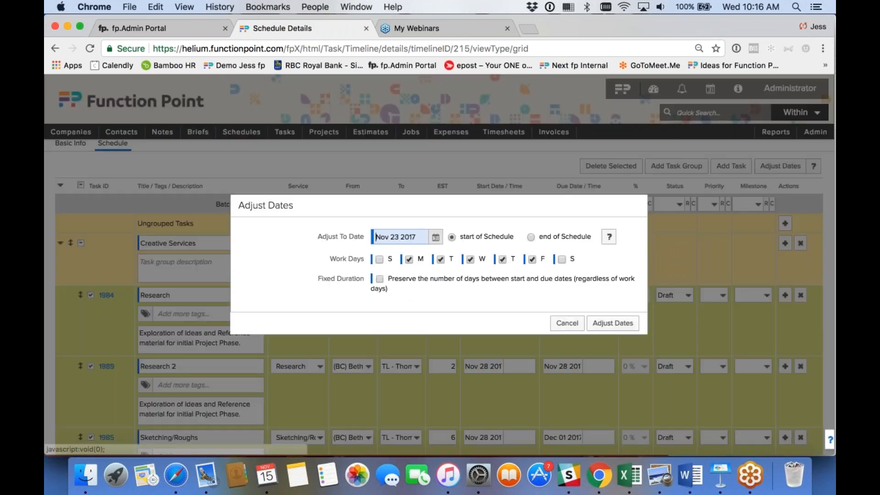
click(436, 237)
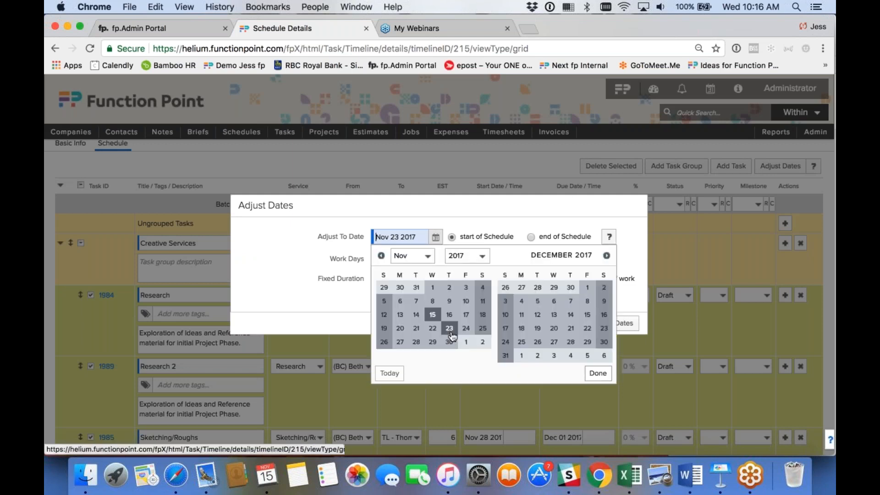
click(400, 342)
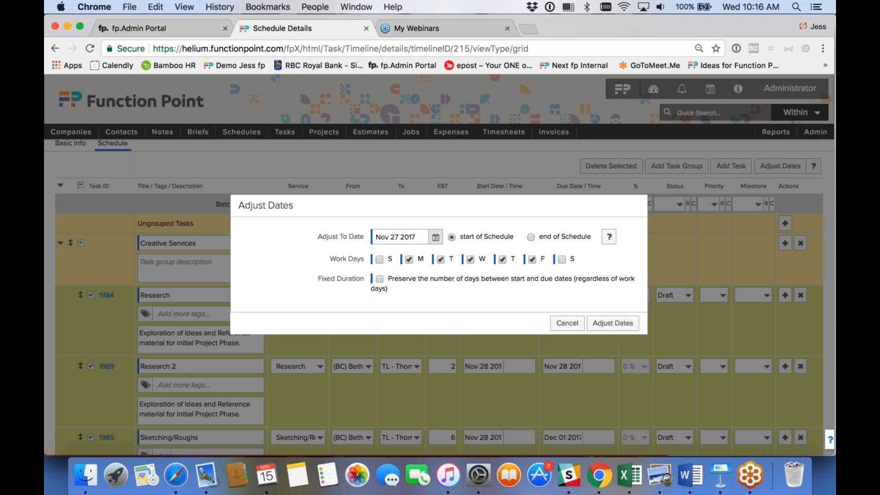
click(612, 324)
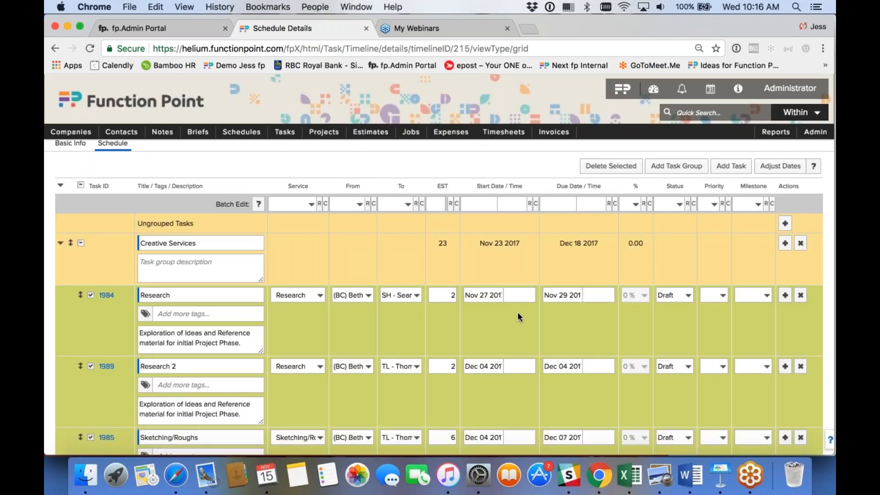
scroll(518, 302, up, 2)
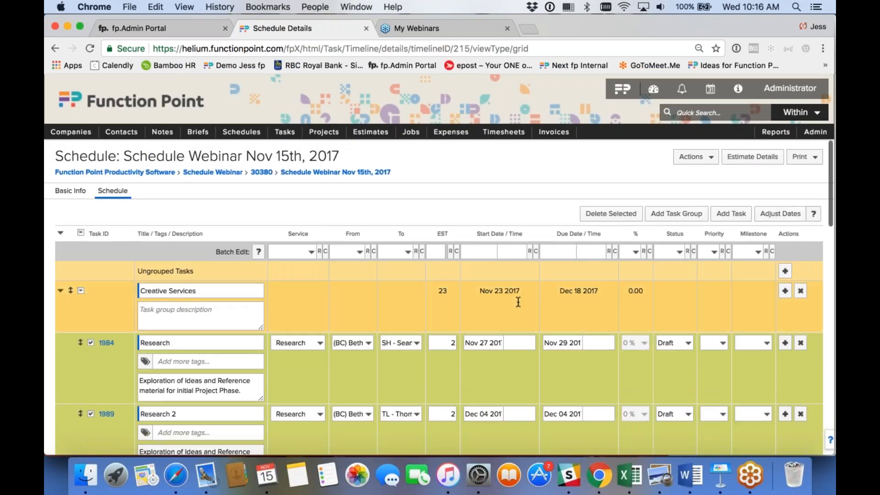
scroll(517, 302, down, 4)
scroll(518, 302, down, 2)
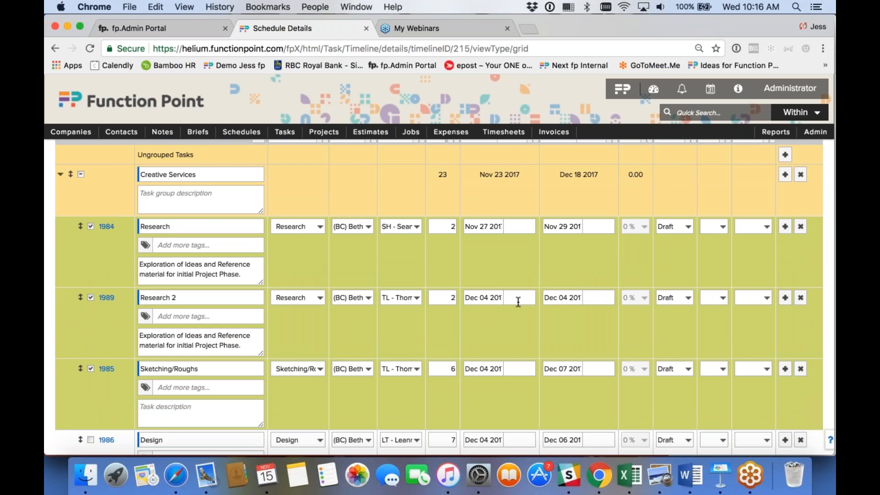
click(91, 227)
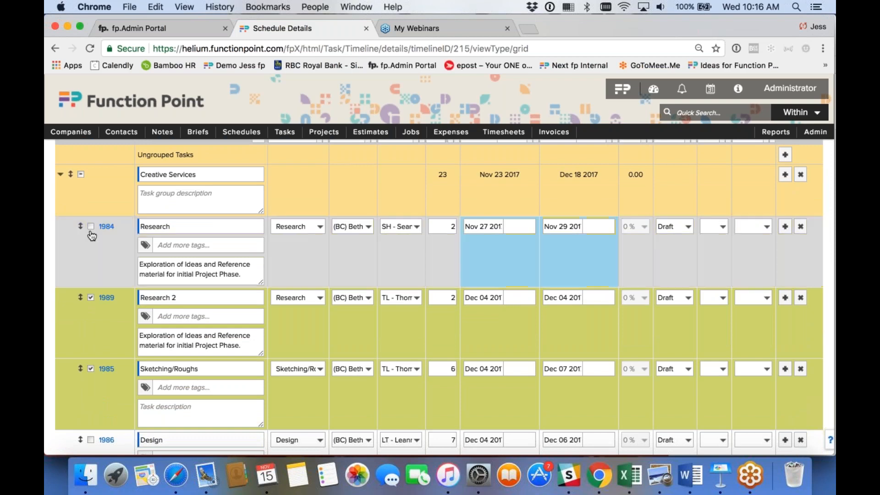
click(90, 298)
click(91, 369)
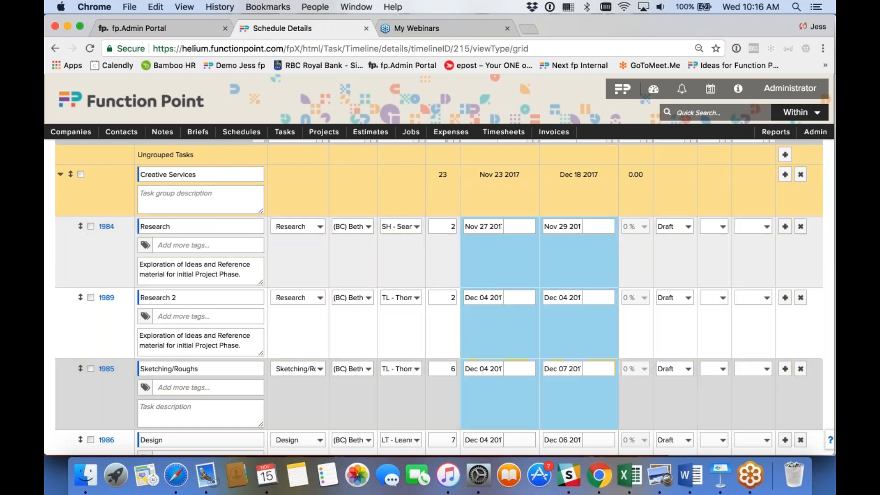
- Select all tasks in the schedule and batch edit their status to Assigned
scroll(93, 373, up, 3)
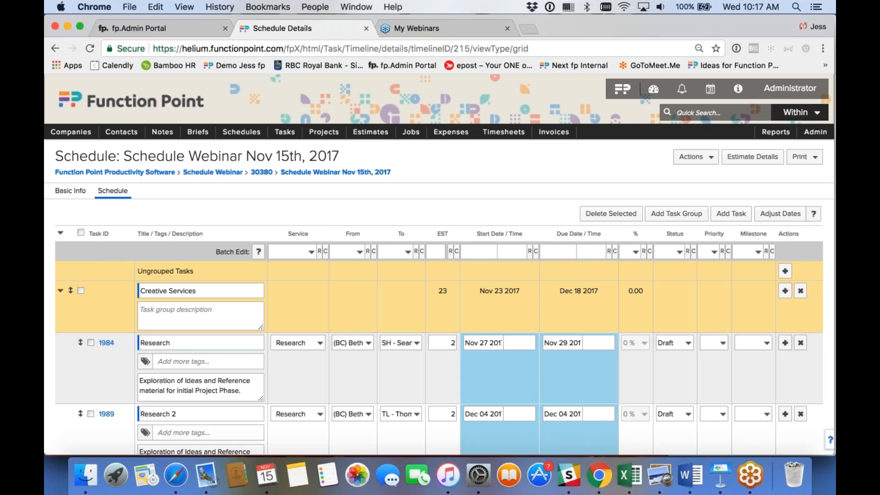
click(80, 233)
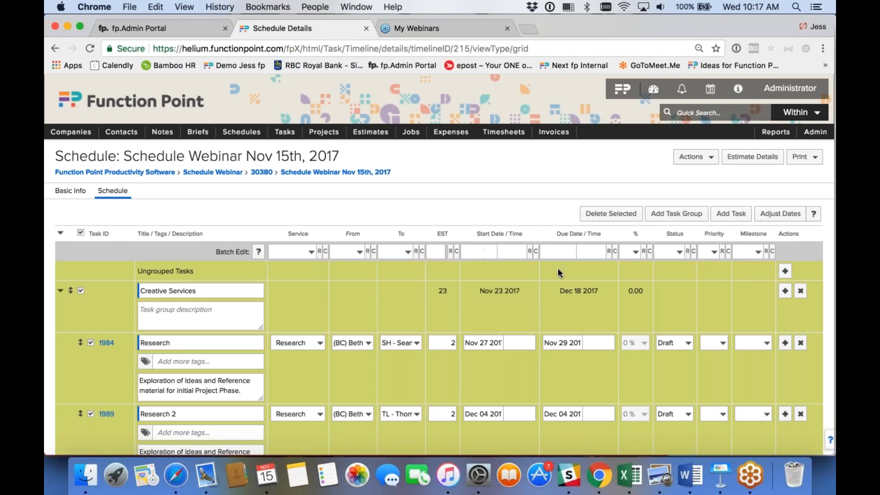
click(678, 250)
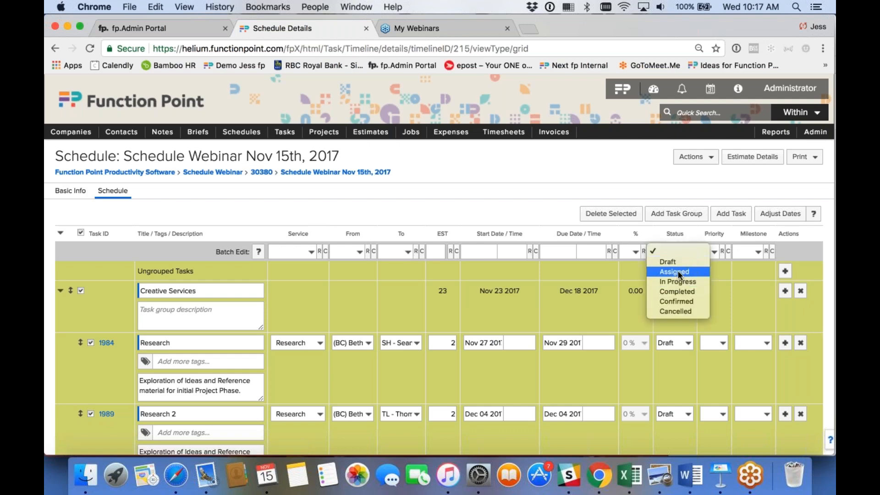
key(Escape)
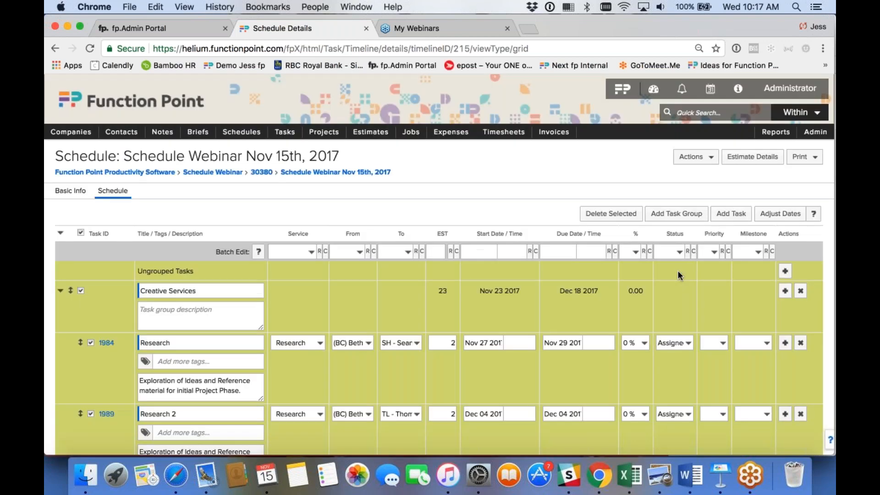
scroll(664, 345, down, 5)
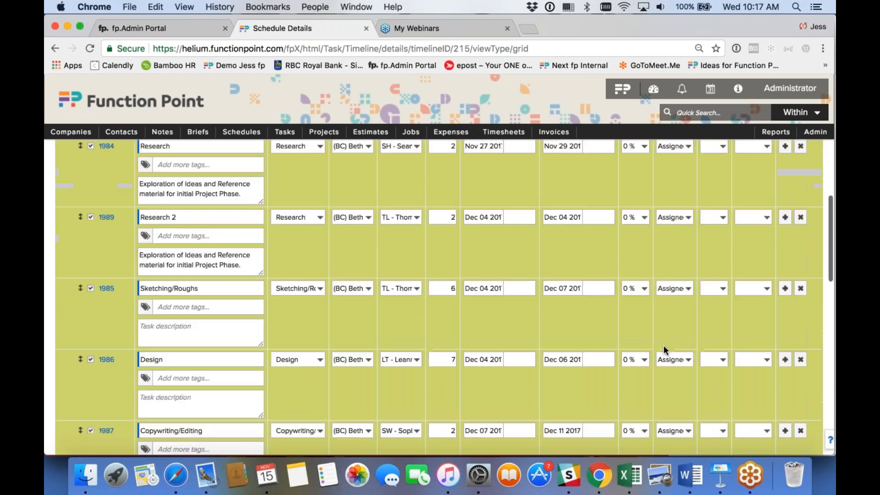
scroll(664, 350, down, 10)
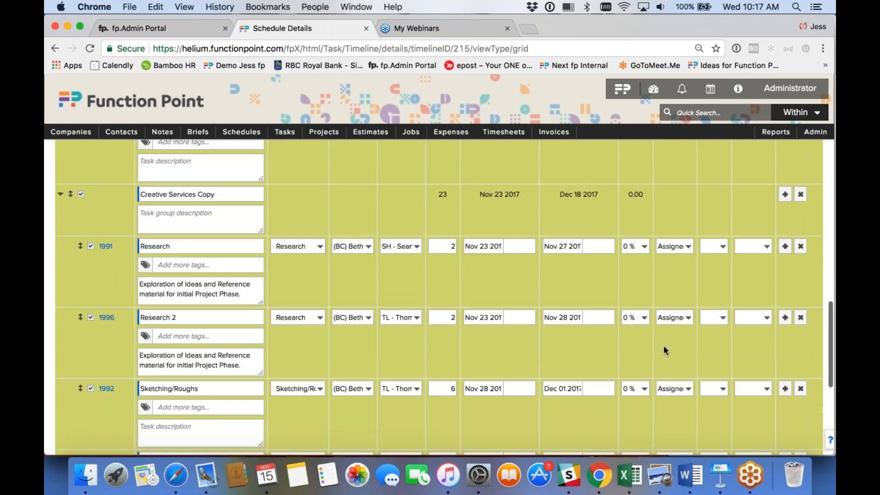
scroll(663, 345, down, 2)
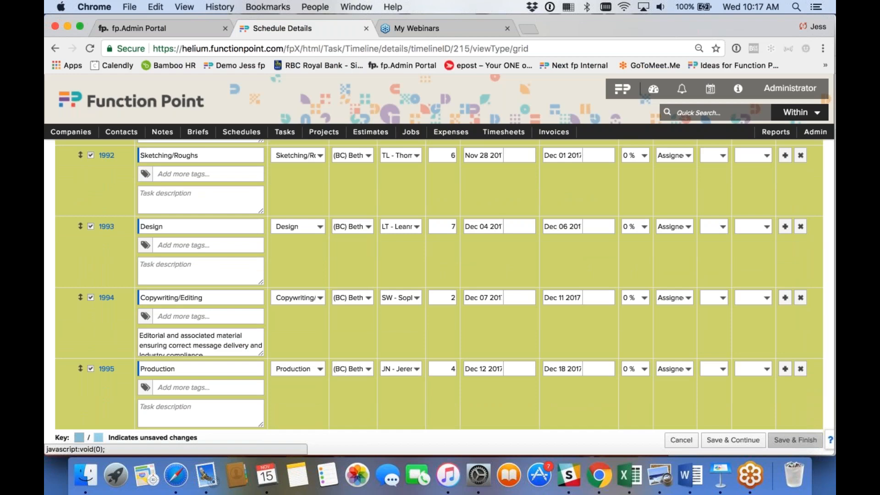
- Save the batch edits and add a shared task named S/R #2 below Sketching/Roughs in the original Creative Services group
click(795, 440)
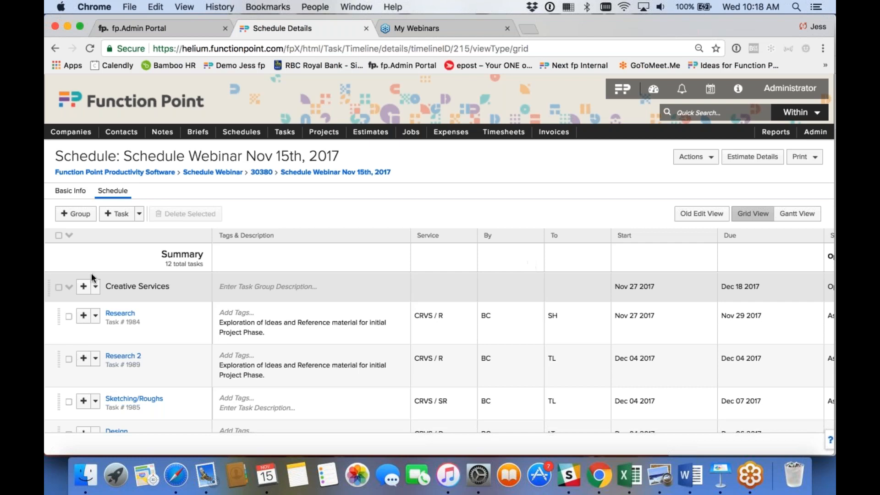
scroll(102, 331, down, 3)
click(96, 316)
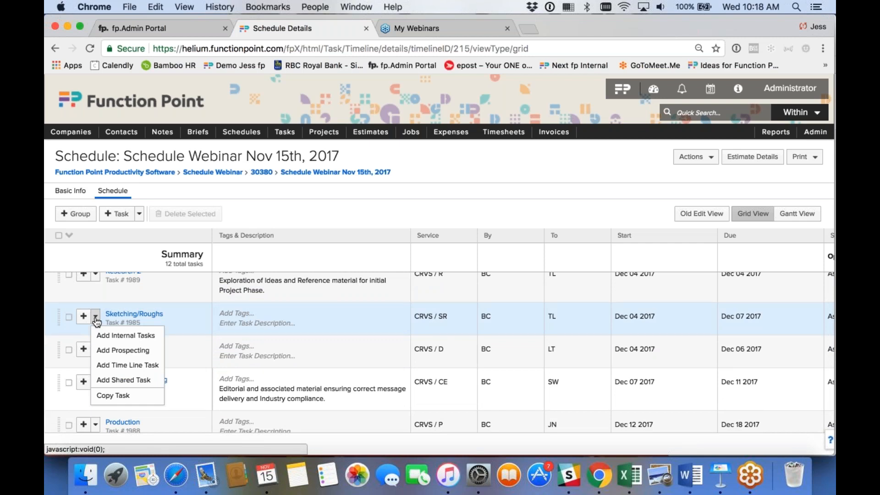
click(123, 380)
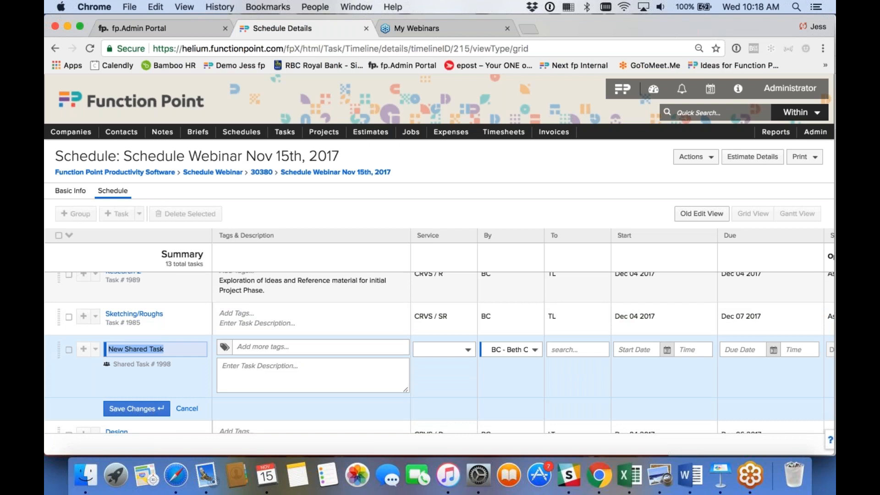
text(S)
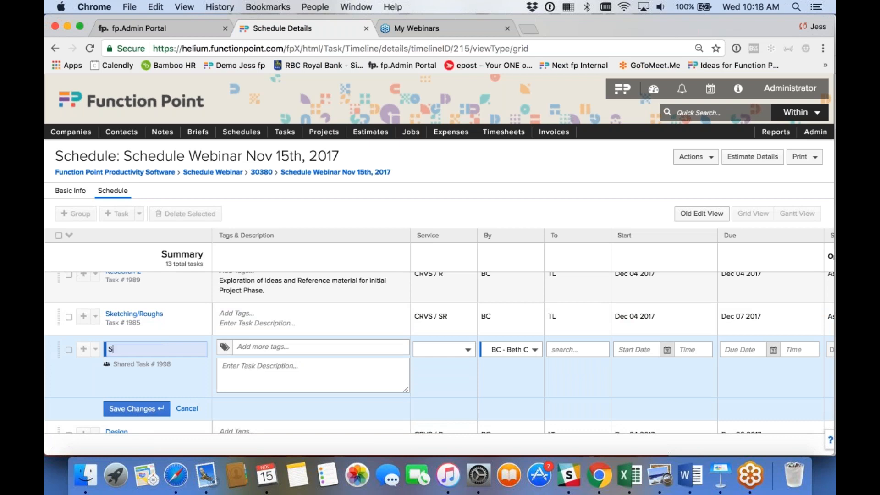
text(/R #2)
- Set the S/R #2 task's service to Sketching/Roughs and assign it to designers BC, JB and KE
click(468, 351)
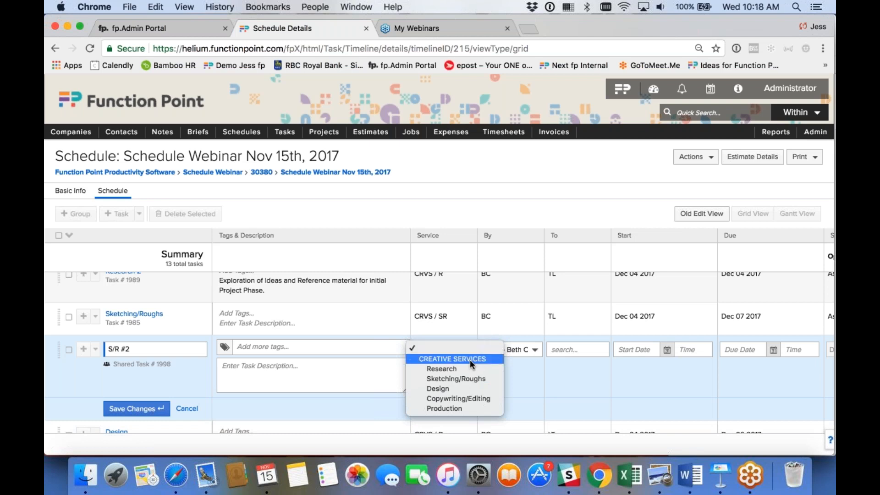
click(467, 378)
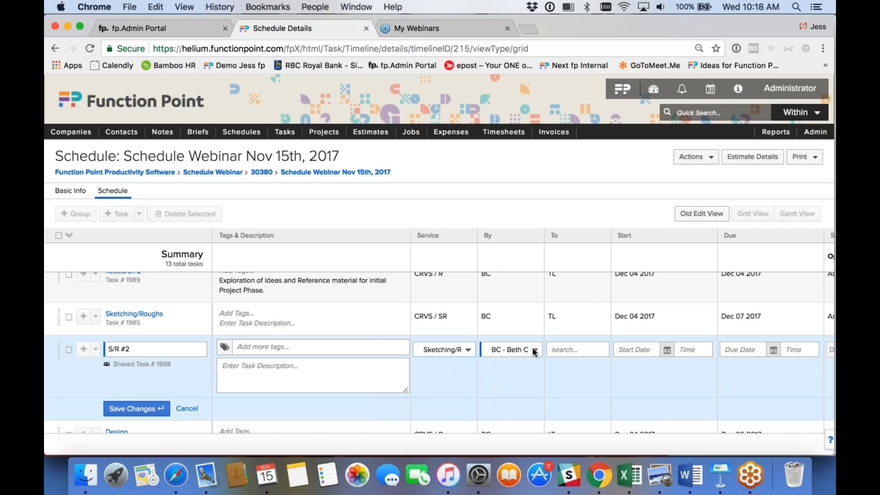
click(570, 352)
key(Down)
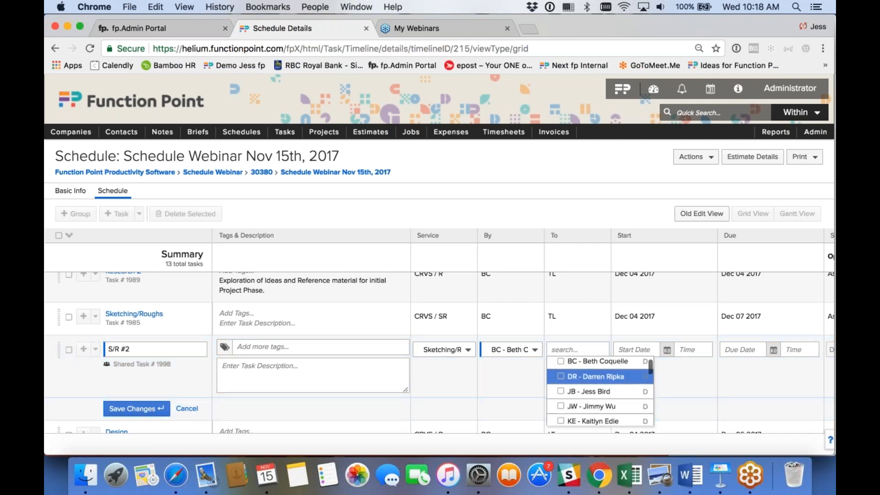
scroll(603, 401, up, 1)
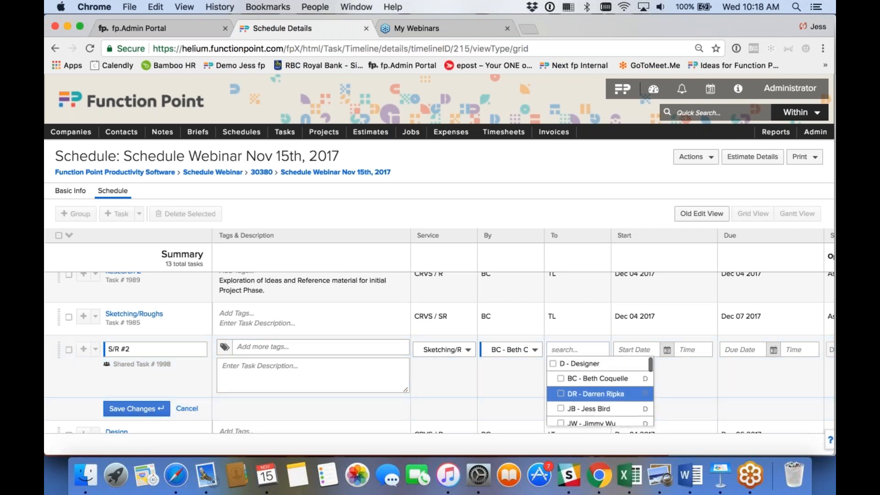
key(Up)
key(Return)
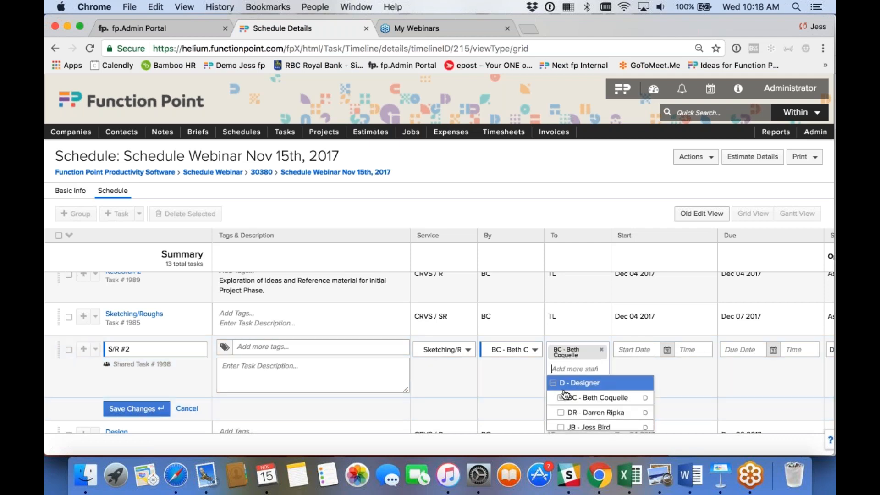
scroll(602, 403, down, 1)
click(602, 403)
scroll(605, 413, down, 1)
scroll(604, 414, down, 1)
click(562, 410)
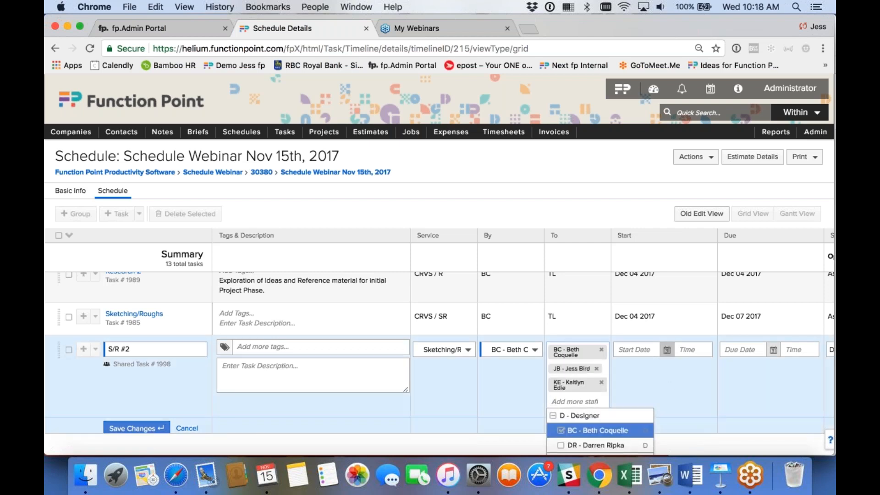
- Set the S/R #2 task's start date to Dec 11 2017 and its due date to Dec 14 2017
click(667, 350)
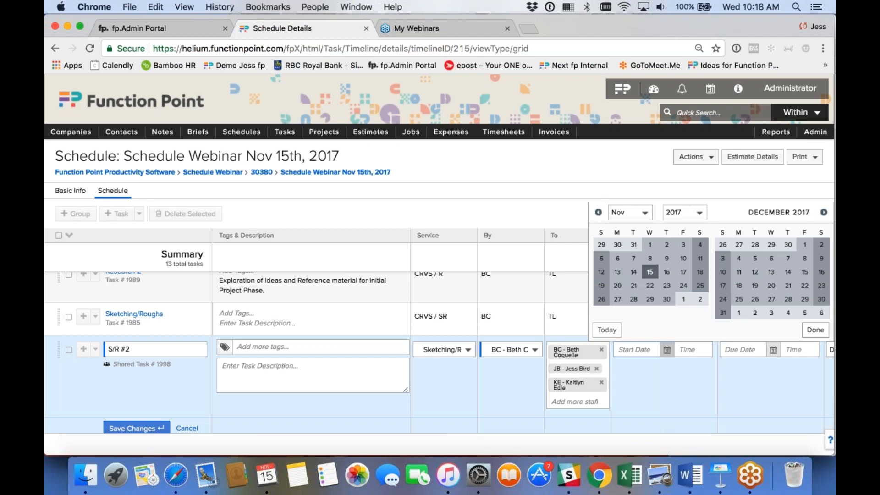
click(739, 273)
click(770, 350)
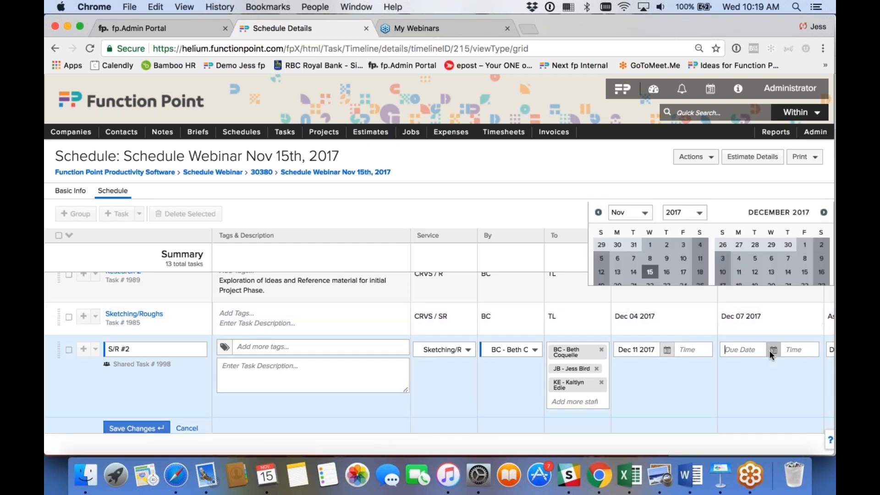
click(787, 272)
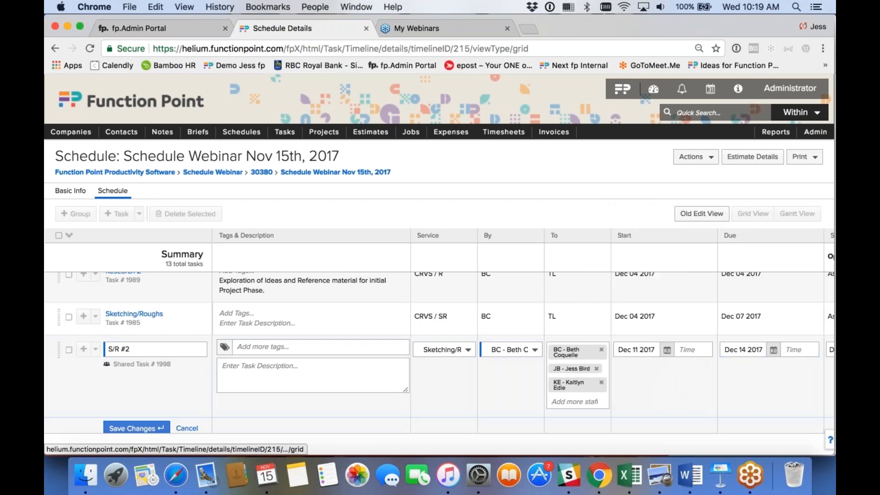
- Set the S/R #2 task's estimated hours to 9.00 and save the new shared task
scroll(550, 371, right, 4)
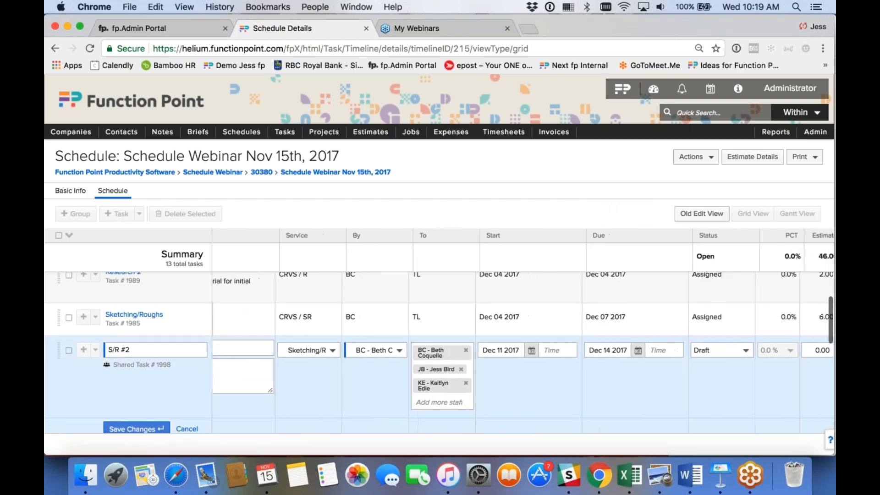
scroll(759, 404, right, 1)
click(735, 350)
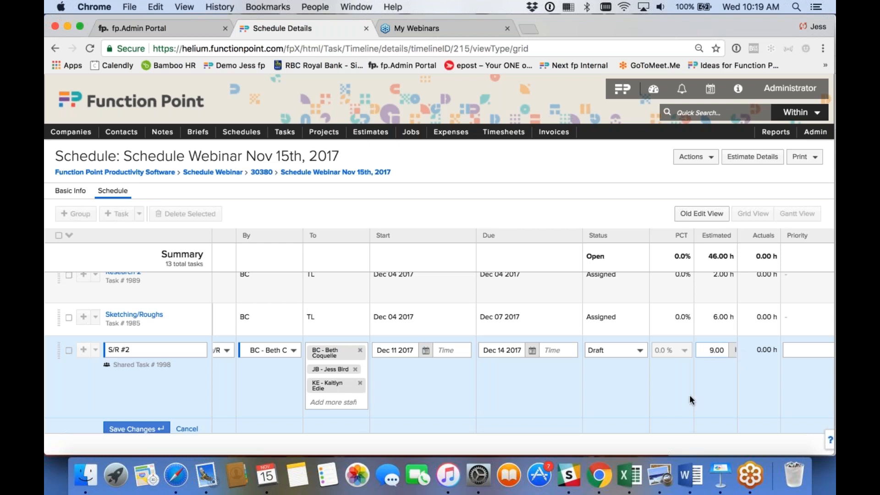
key(Return)
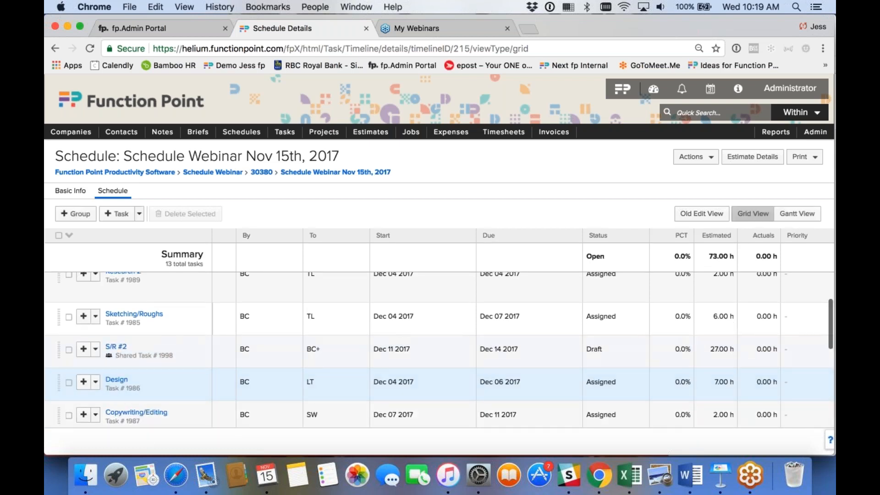
- Set the estimated hours of the S/R #2 shared task to 3.00 per person and save it
scroll(458, 390, down, 3)
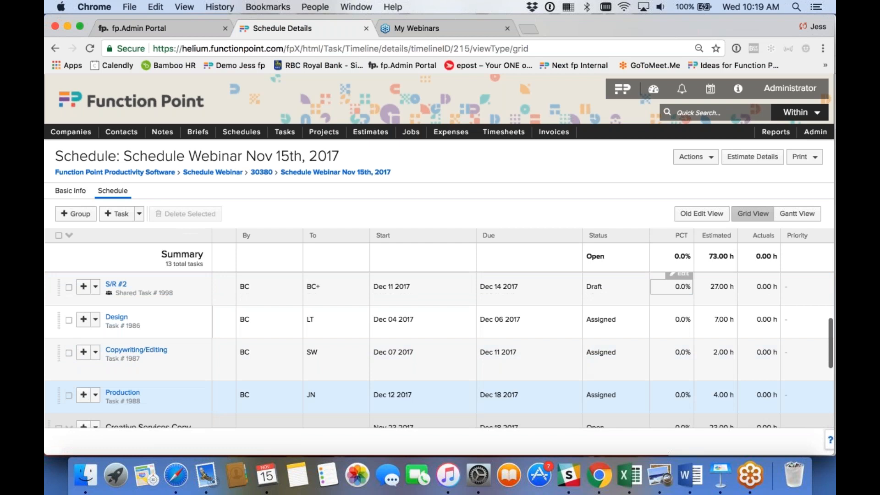
scroll(674, 386, up, 1)
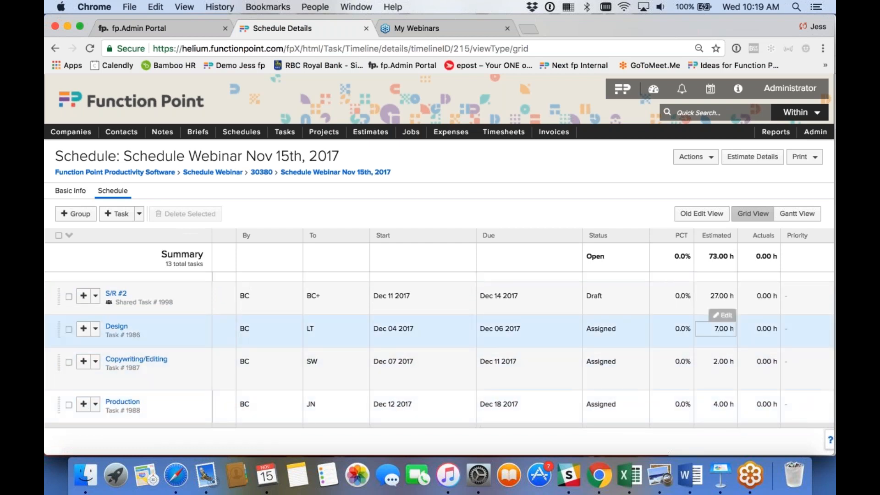
click(722, 302)
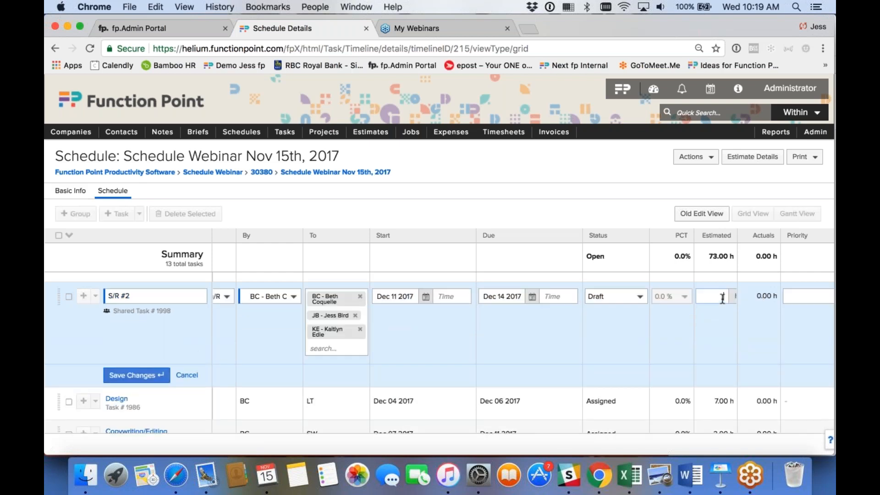
text(3.00)
key(Return)
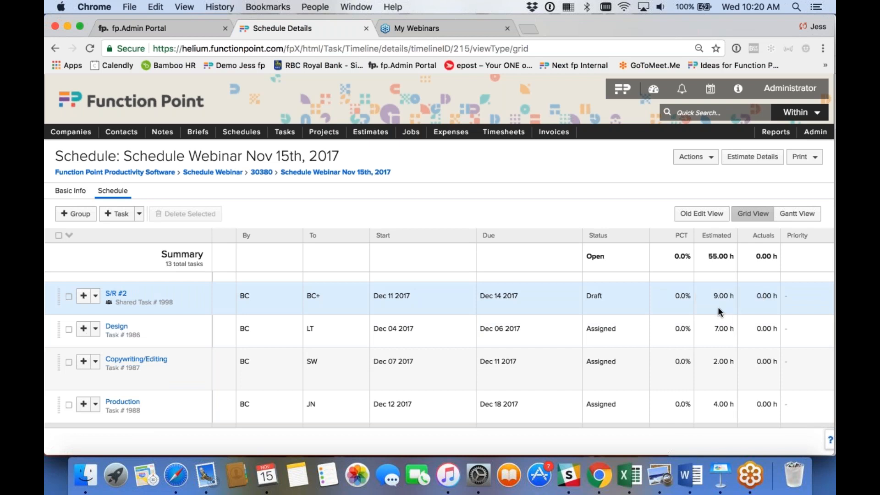
- Set the status of the S/R #2 shared task to Assigned and save the change
click(642, 297)
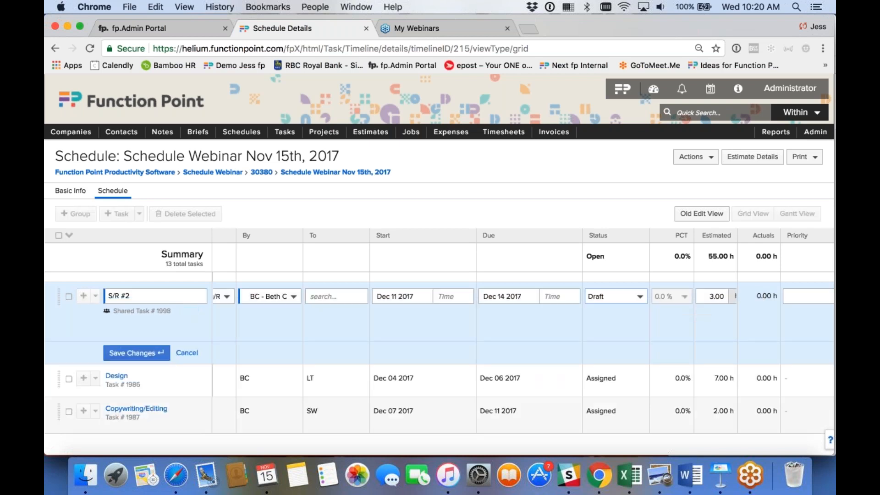
click(638, 299)
click(638, 306)
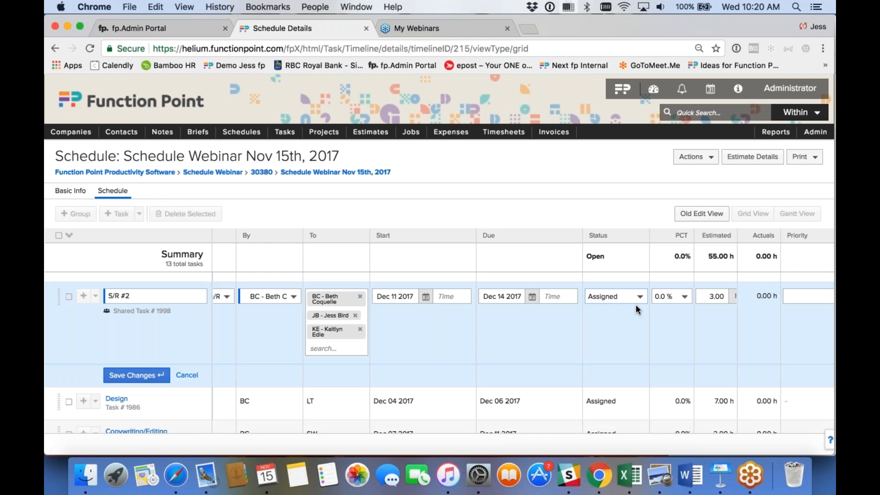
click(138, 375)
mouse_move(344, 295)
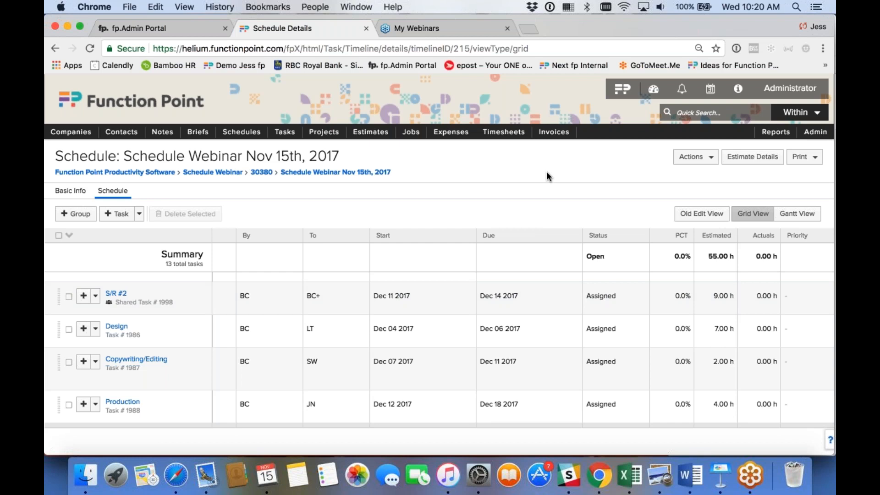
- Convert a copy of the Schedule Webinar Nov 15th, 2017 schedule to a template
scroll(504, 360, down, 6)
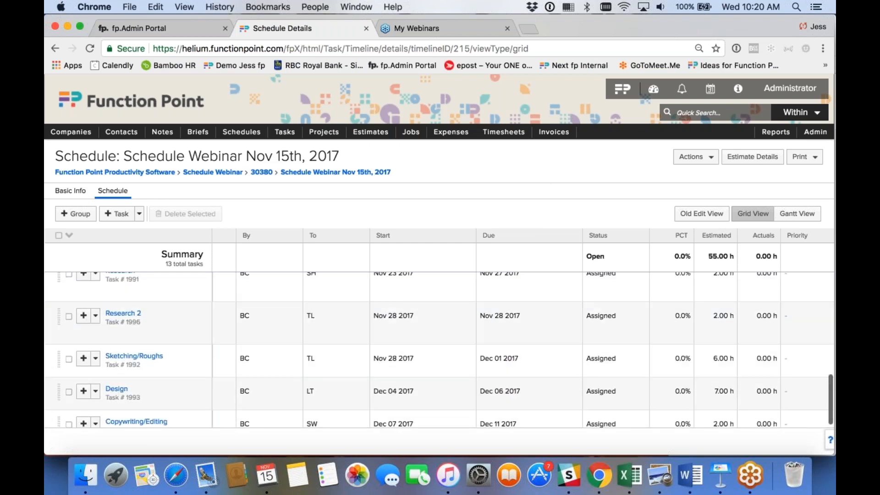
scroll(433, 353, up, 8)
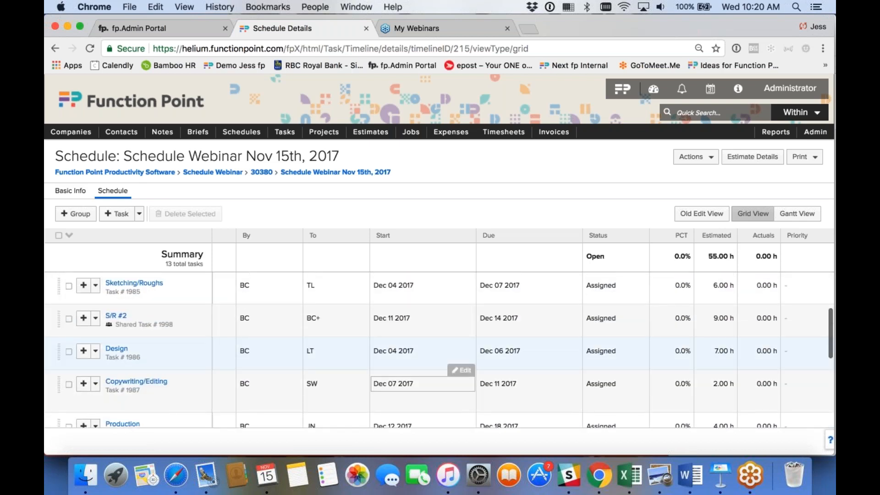
scroll(411, 342, up, 2)
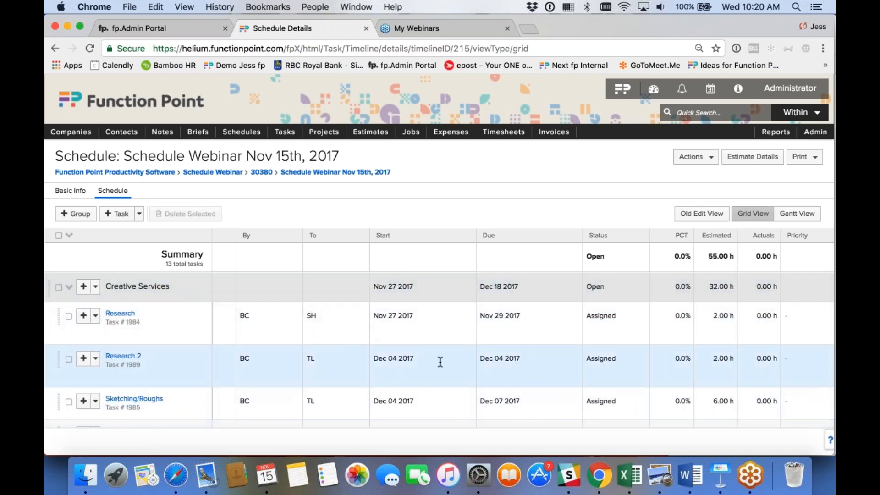
click(692, 157)
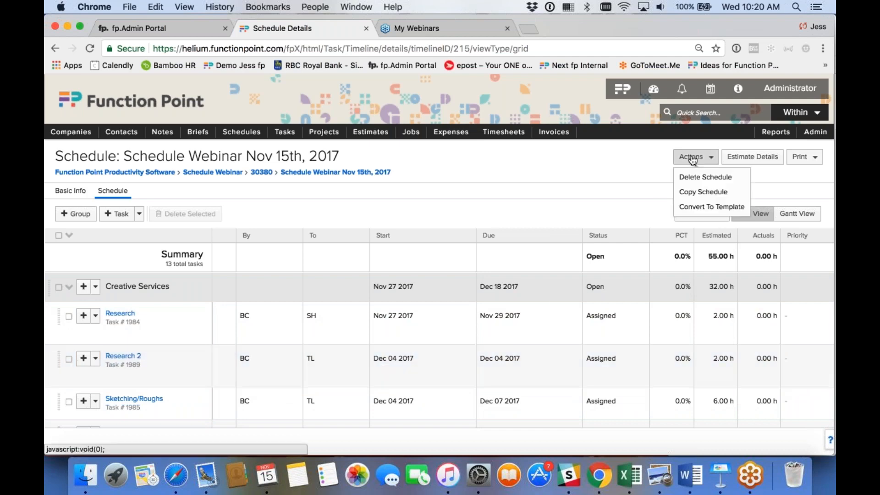
click(692, 207)
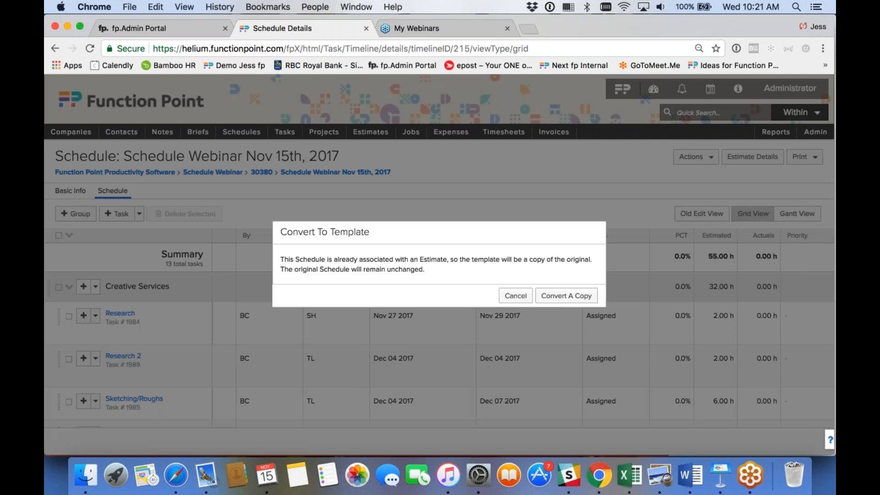
click(584, 299)
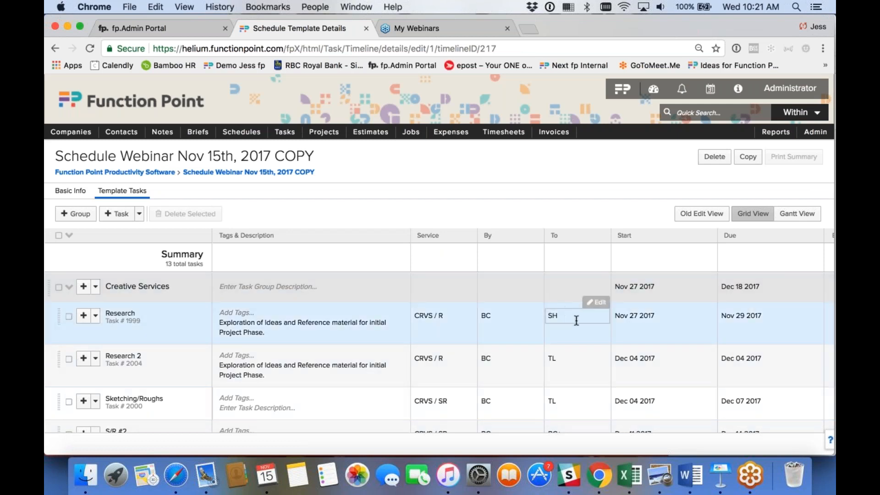
- Look through the new template's tasks, dates and assignments in both the Creative Services and Creative Services Copy groups
scroll(573, 314, down, 3)
scroll(678, 316, up, 3)
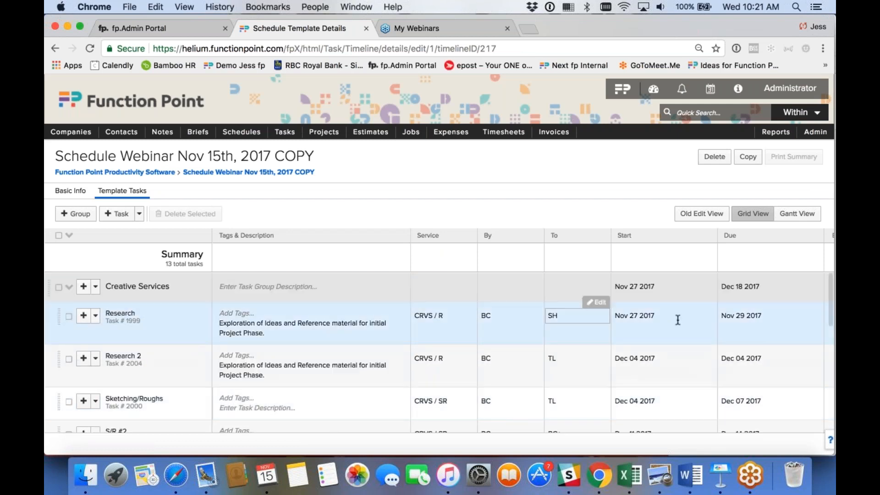
scroll(679, 317, right, 2)
scroll(678, 317, left, 2)
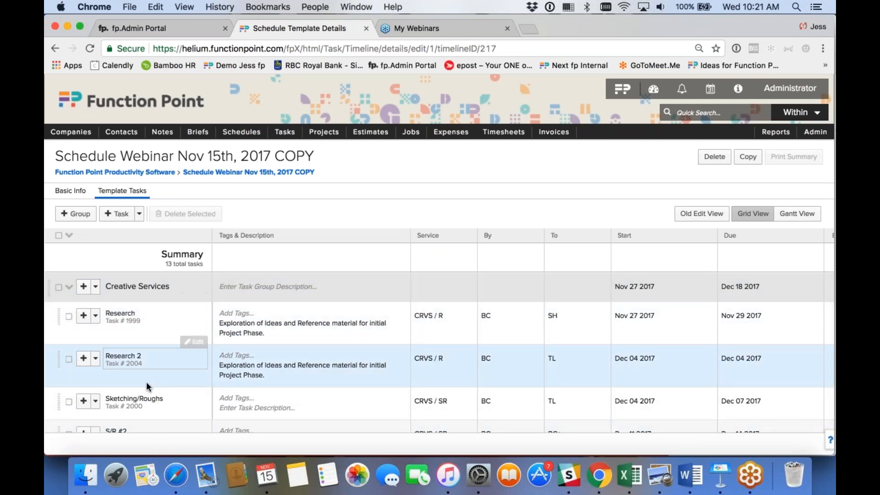
scroll(147, 384, down, 5)
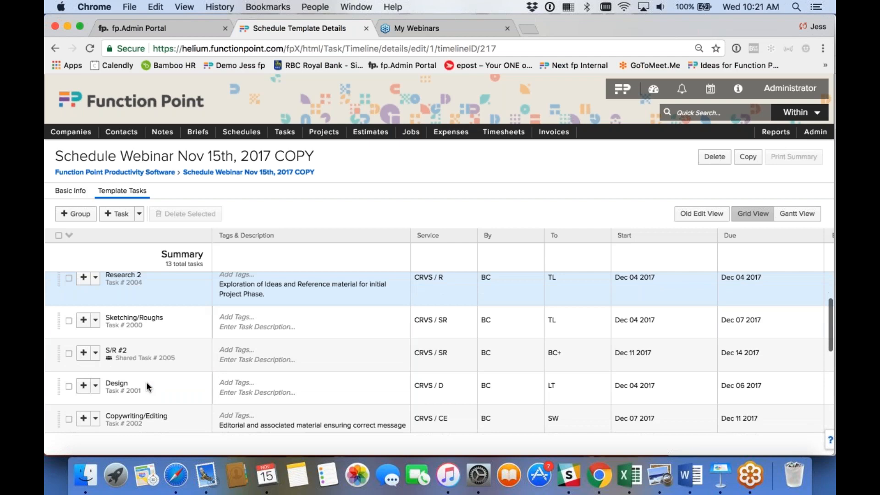
scroll(146, 386, down, 5)
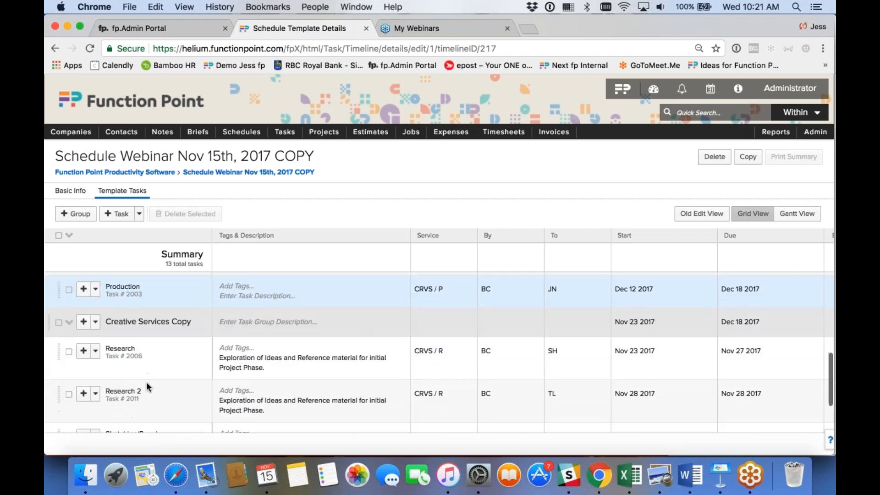
scroll(147, 381, up, 2)
scroll(146, 381, down, 2)
scroll(146, 381, up, 10)
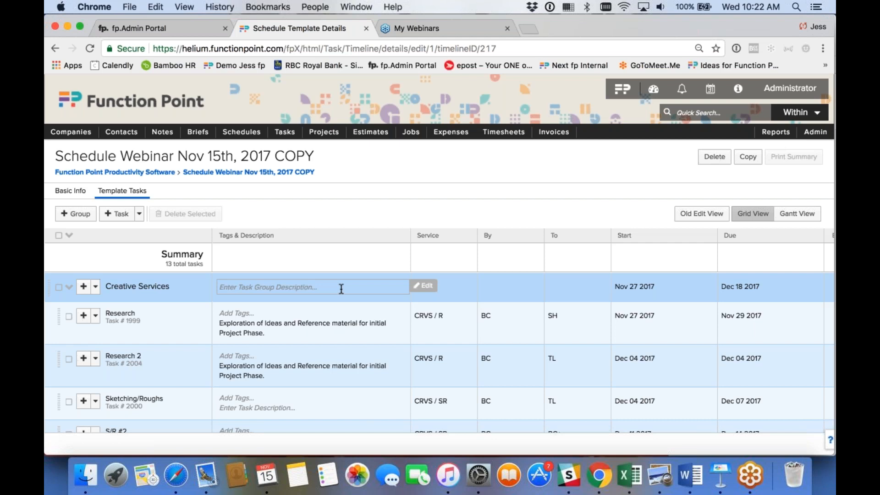
- Return to the Function Point dashboard
click(182, 103)
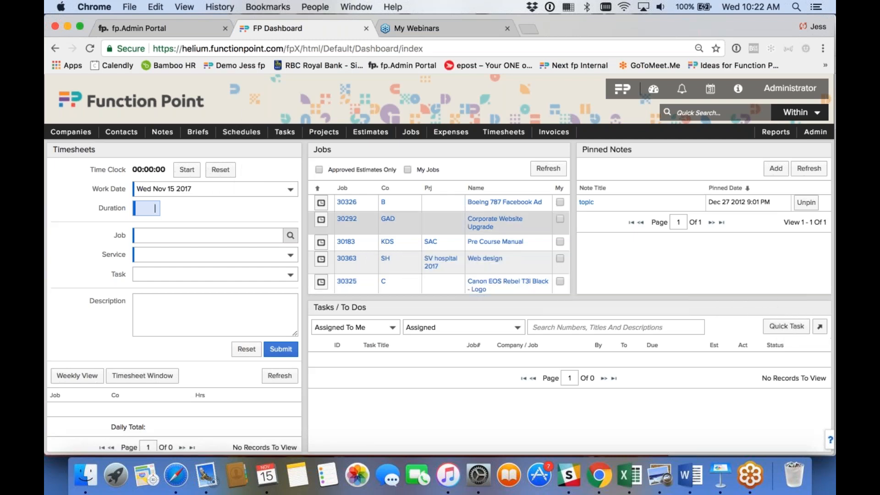
- Start a quick task titled "Please do your timesheets", assign it to a web developer, and enter the description "Thank you :)"
mouse_move(656, 90)
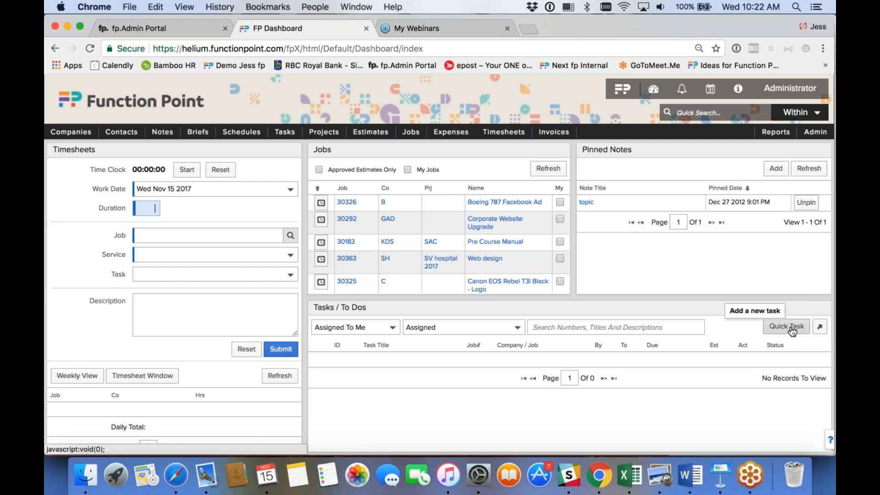
click(787, 326)
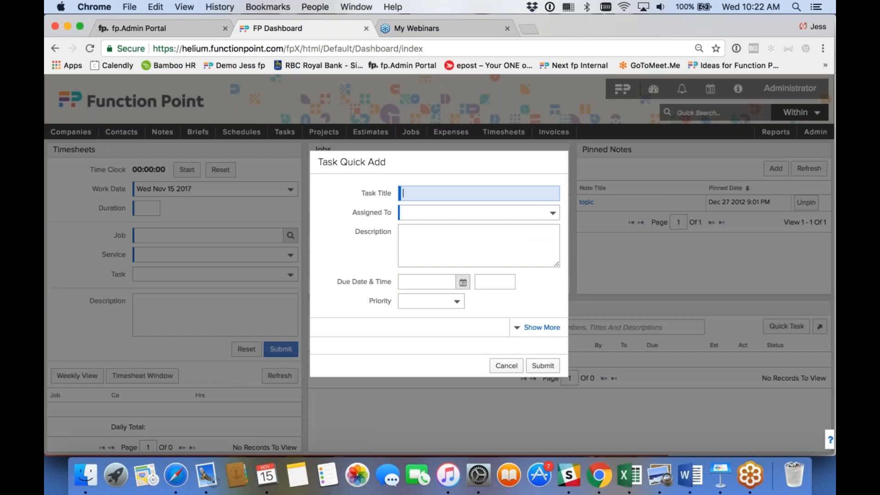
text(Please do your timesheets)
click(454, 213)
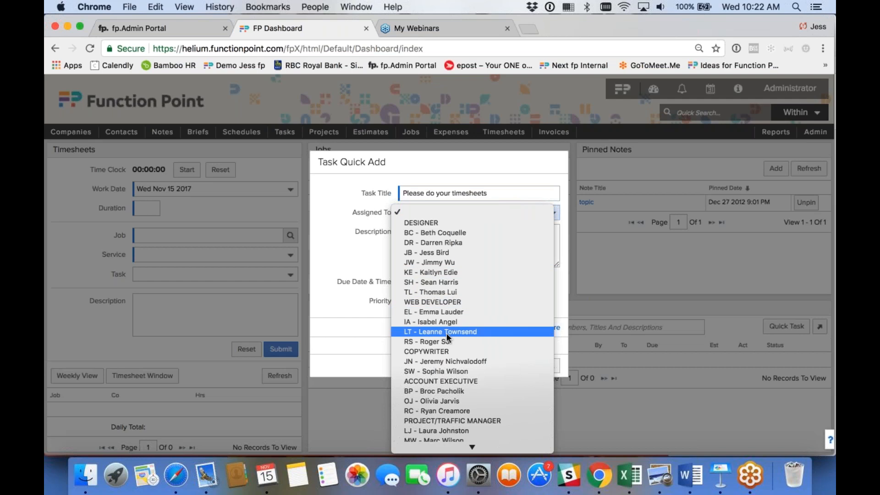
click(447, 333)
click(445, 253)
text(Thank you)
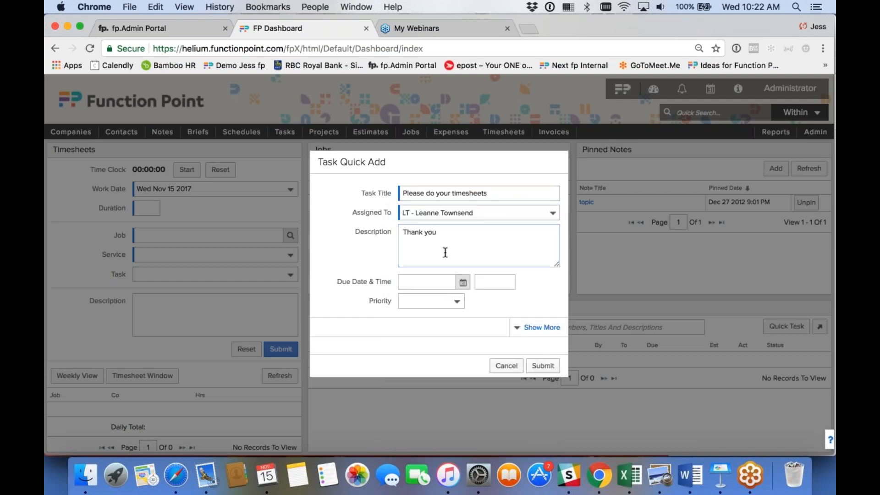
text( :))
- Set the quick task's due date to Nov 23 2017 and check the priority options, leaving priority blank
click(463, 283)
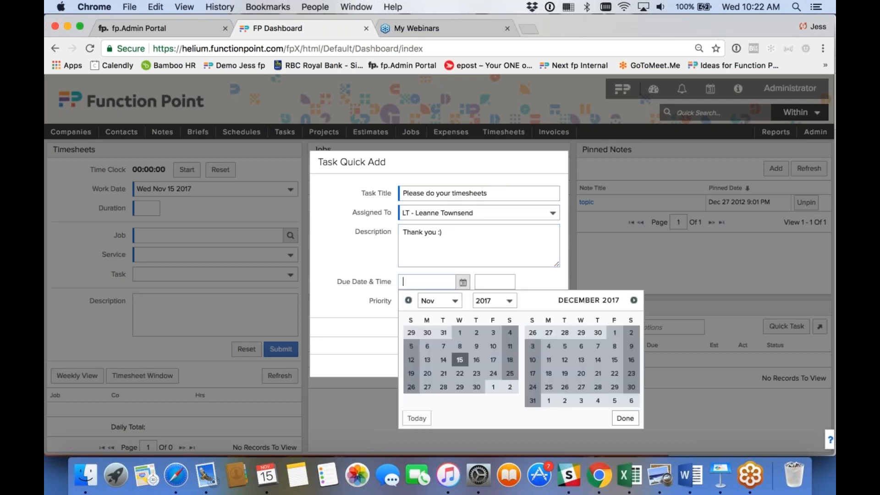
click(477, 374)
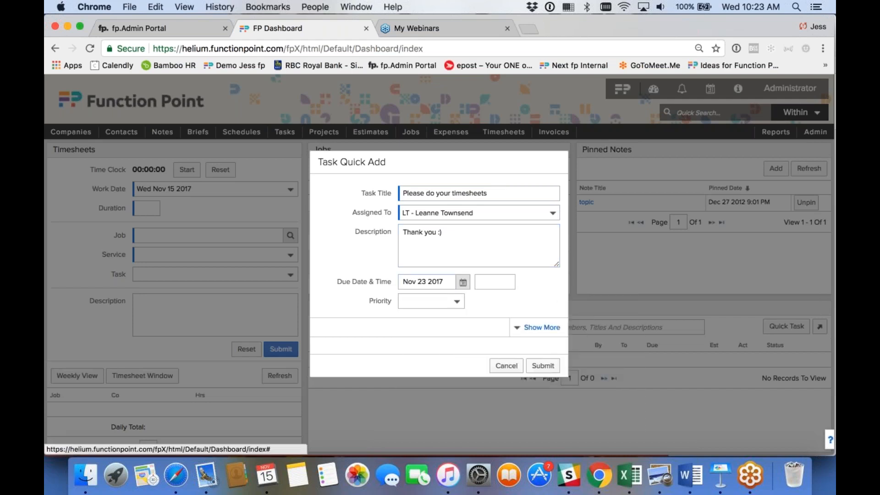
click(458, 304)
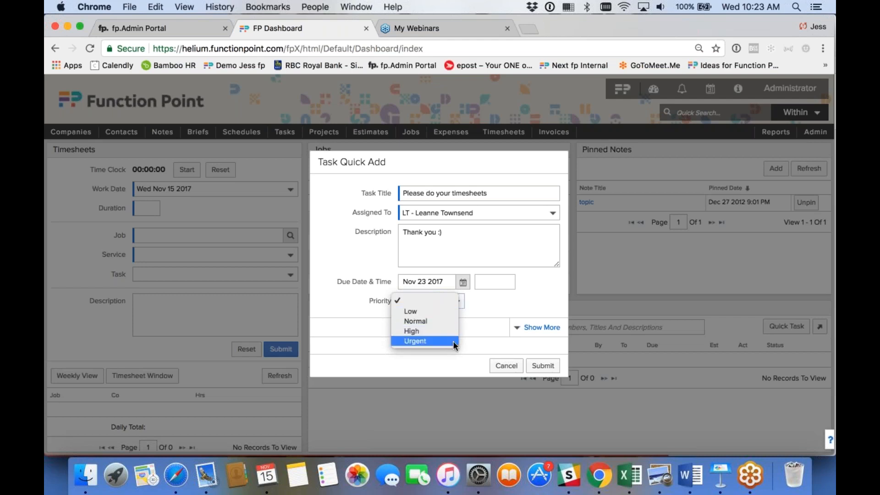
click(453, 302)
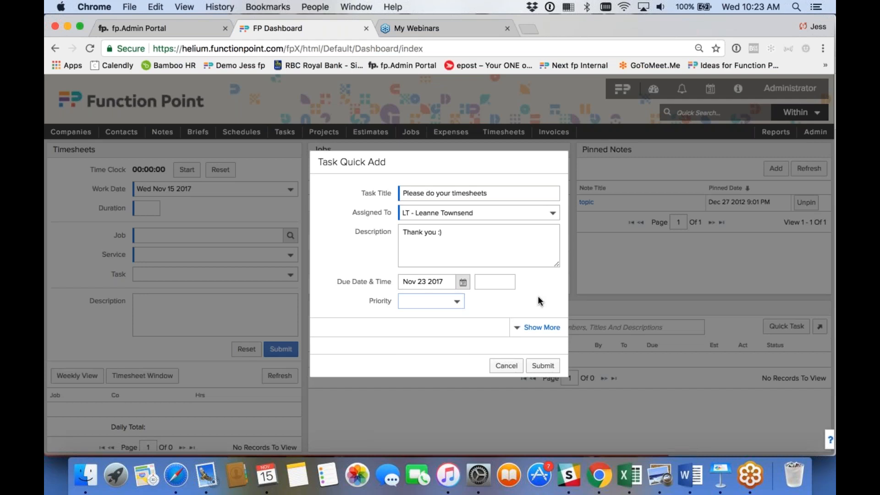
- Expand the additional task details and link the task to the Schedule Webinar Nov 15th, 2017 schedule
click(534, 328)
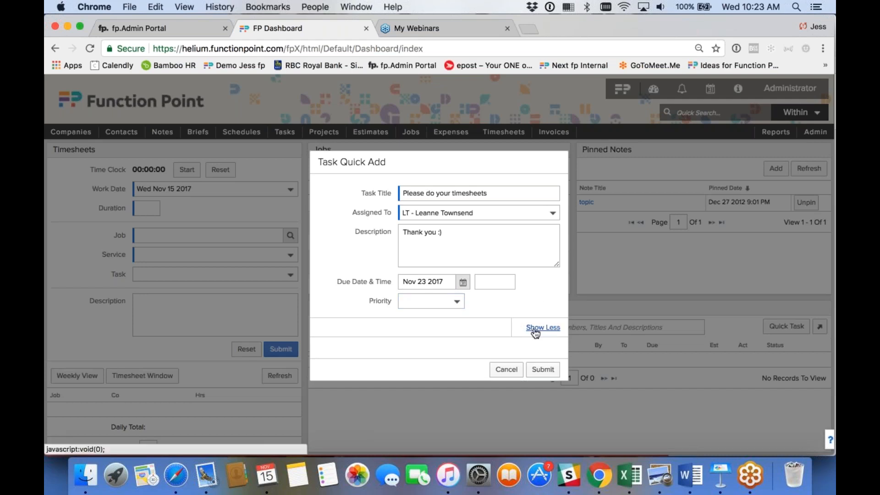
click(534, 288)
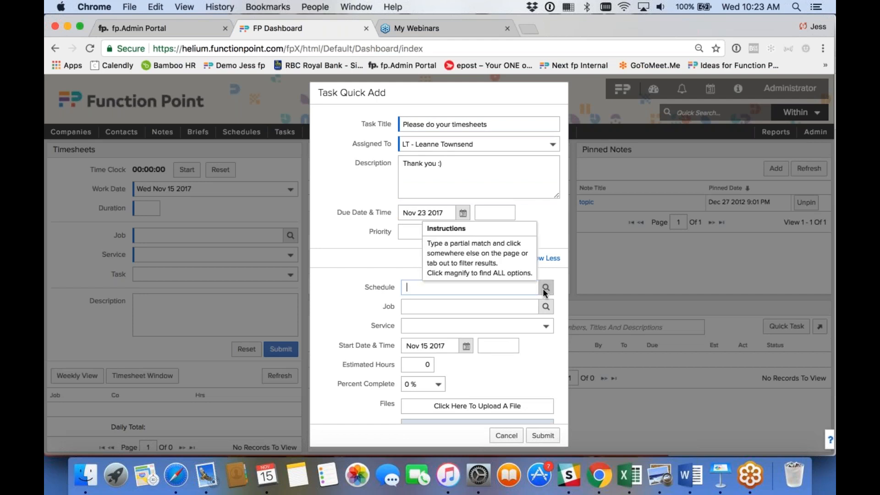
text(Schedule)
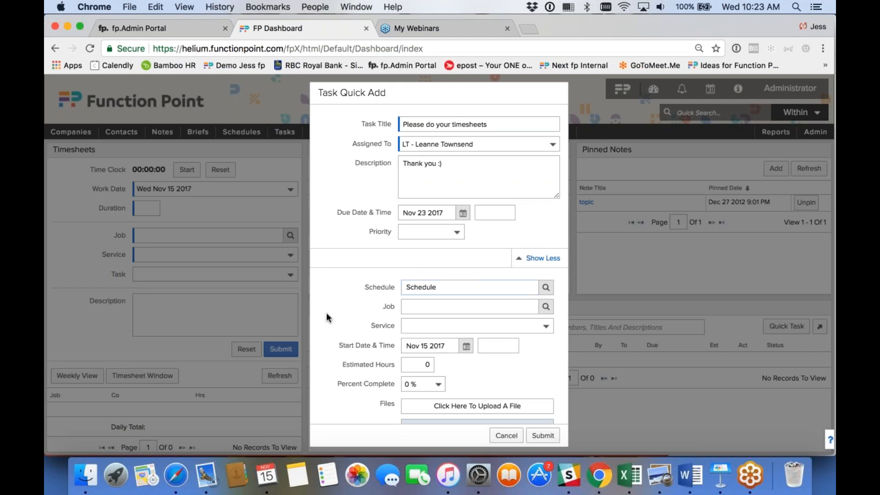
key(Return)
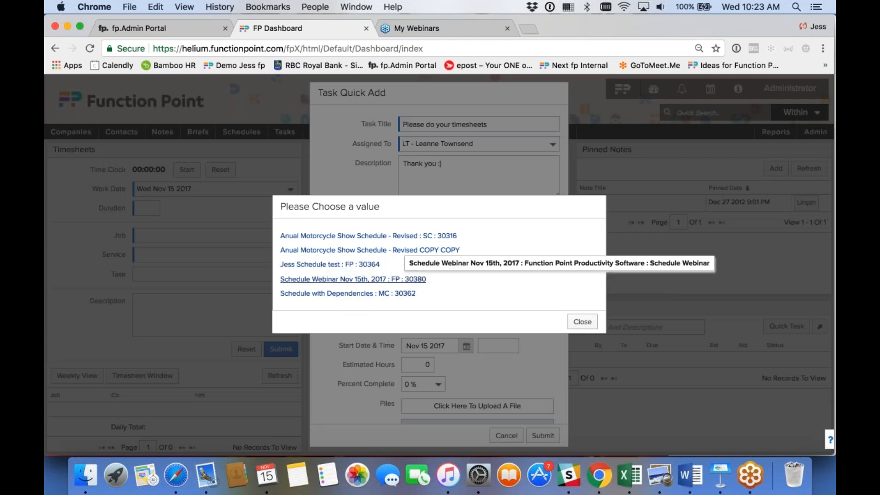
click(394, 279)
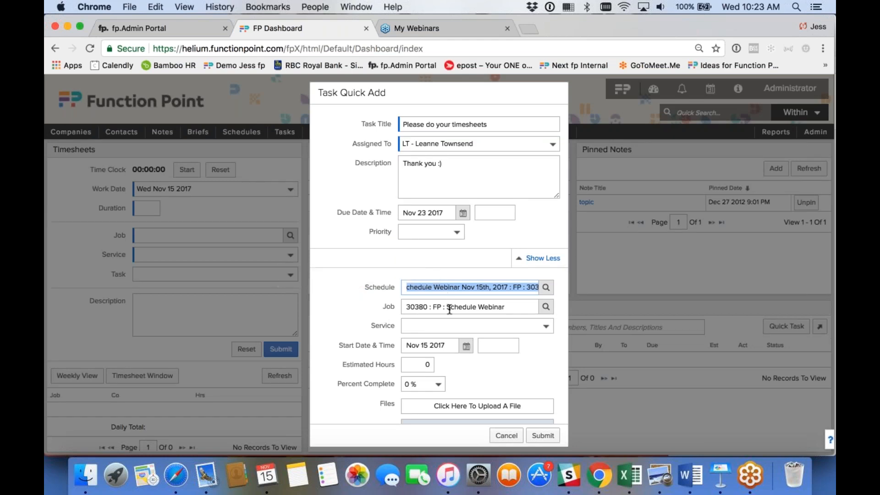
- Set the task's service to Production and its estimated hours to 5, and submit the task
click(546, 326)
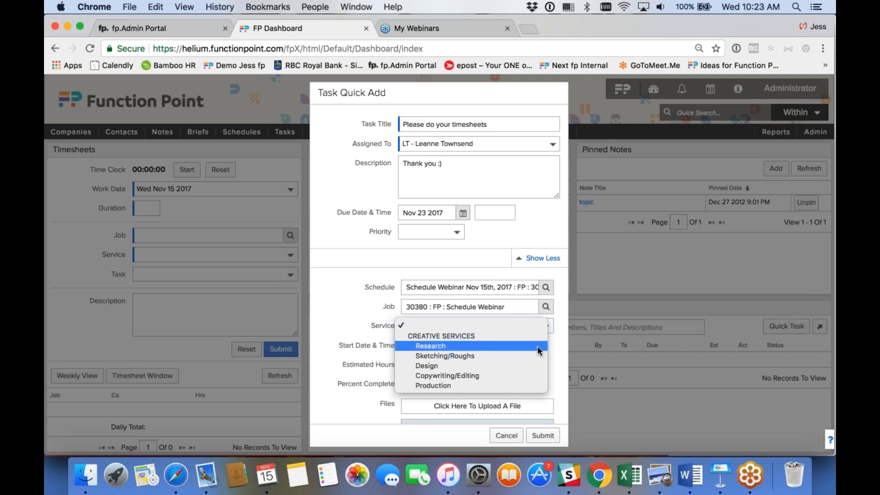
click(533, 386)
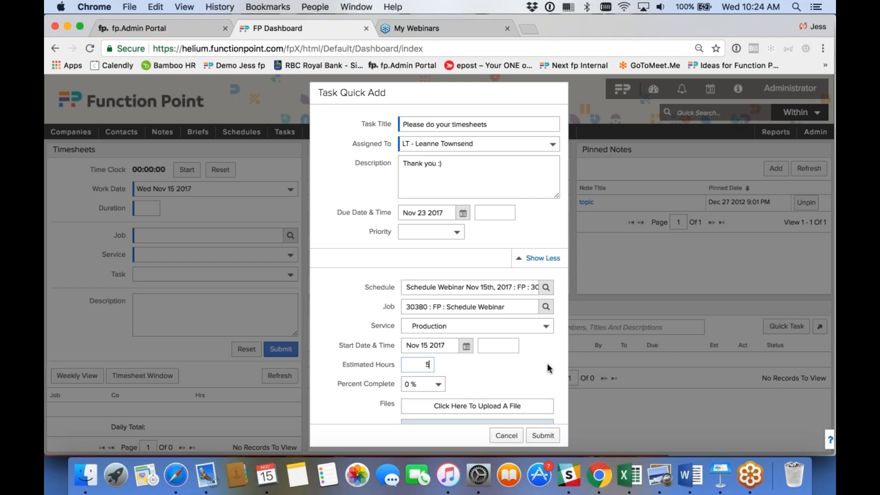
click(543, 436)
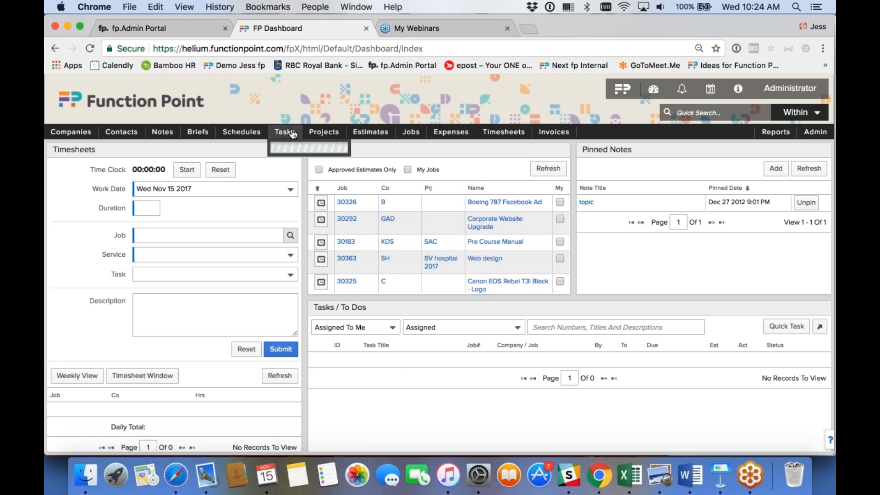
- Open the Work Planning View and examine the designers' daily allocated hours and scheduled task bars
mouse_move(292, 133)
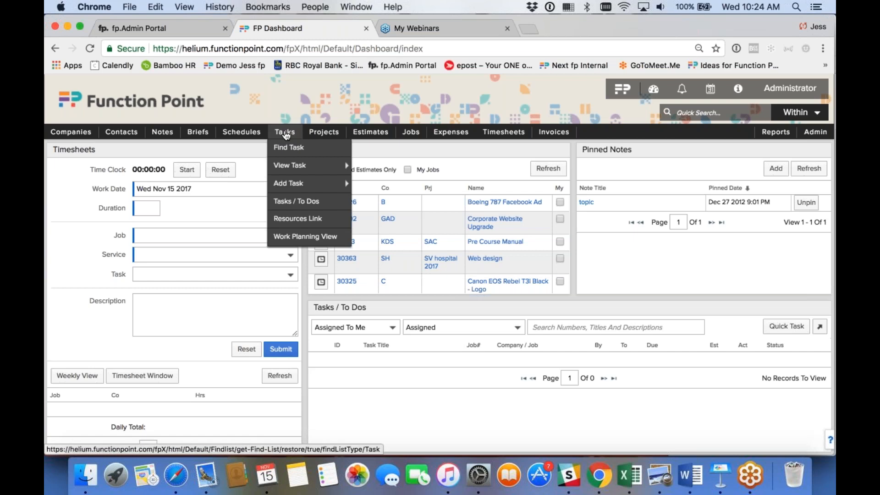
click(297, 242)
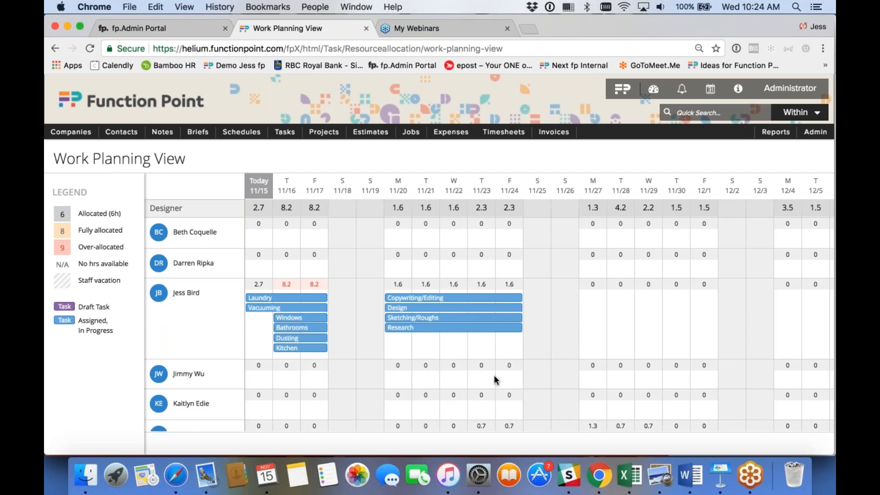
scroll(495, 375, down, 5)
scroll(494, 379, up, 5)
mouse_move(291, 298)
mouse_move(402, 298)
mouse_move(448, 302)
mouse_move(439, 331)
- Look through the allocations, tasks and vacation days of the other designers, web developers, copywriters and account executives
scroll(517, 281, down, 3)
scroll(539, 333, down, 6)
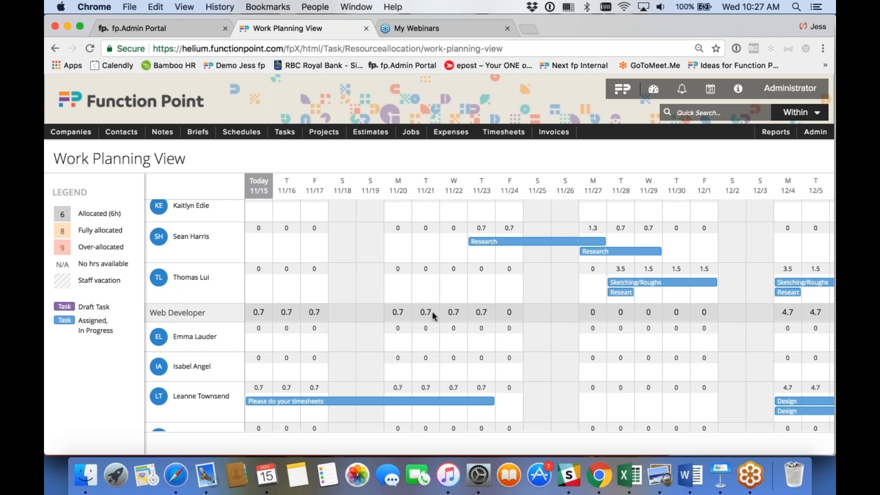
scroll(543, 326, down, 5)
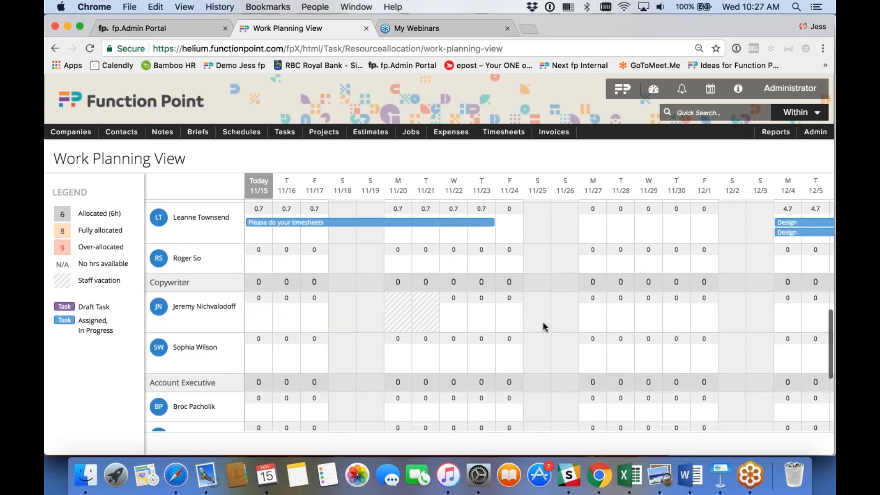
scroll(544, 326, up, 8)
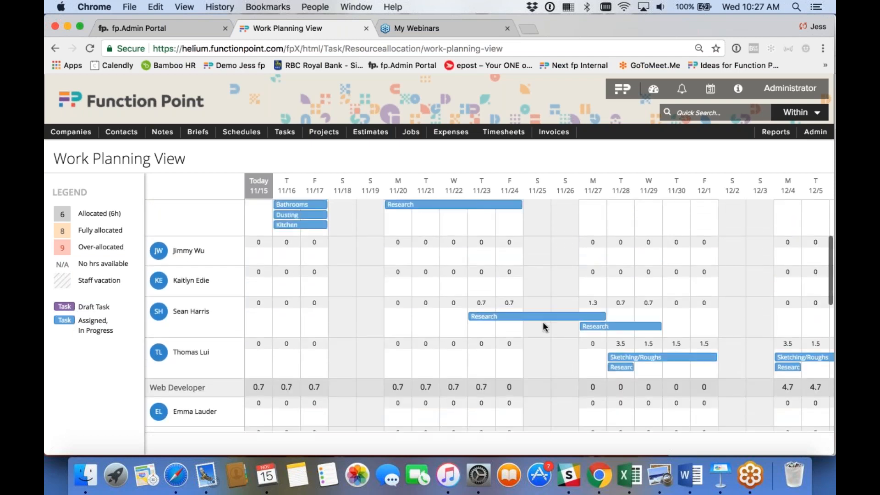
scroll(543, 327, up, 4)
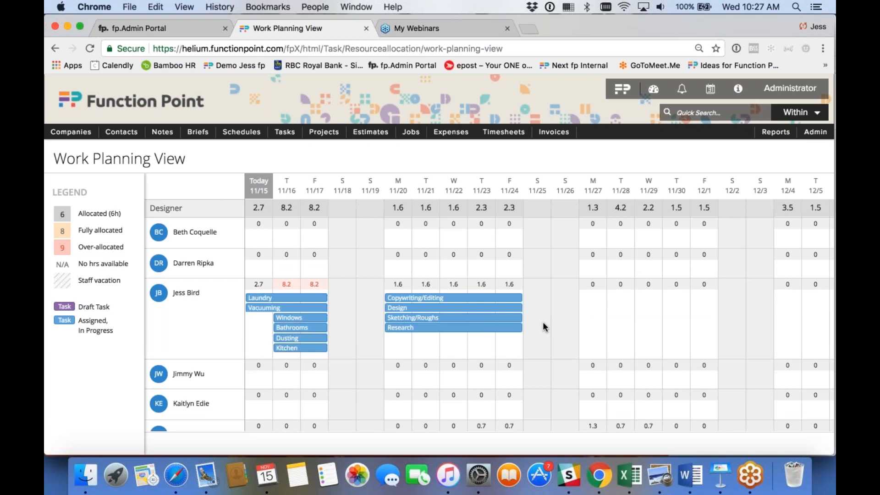
mouse_move(283, 133)
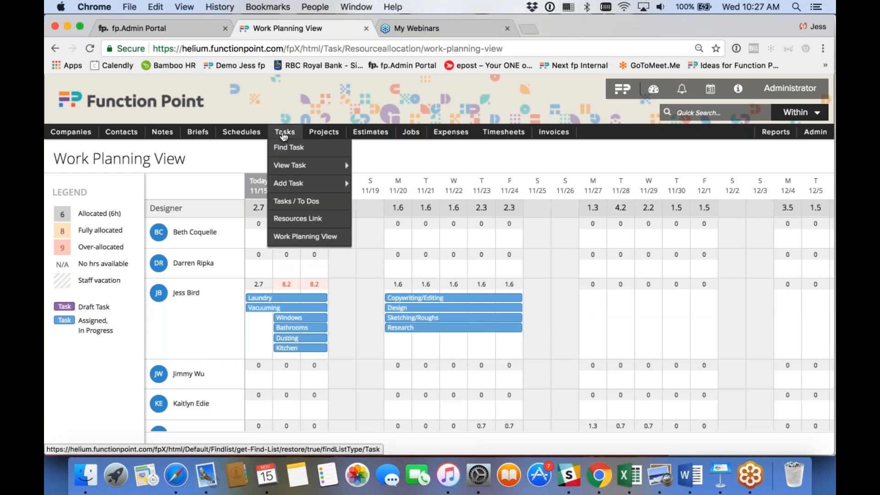
click(296, 237)
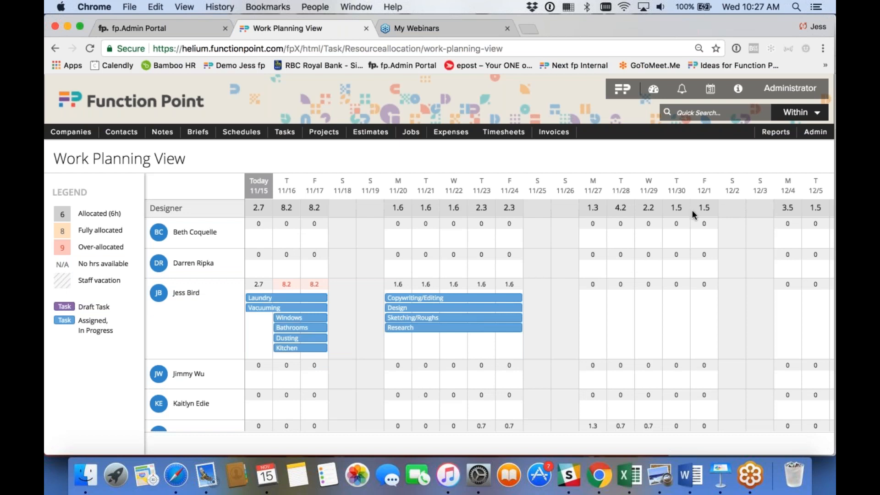
- Open The Work Calendar in the administration settings and review the office working hours and office holidays
click(808, 132)
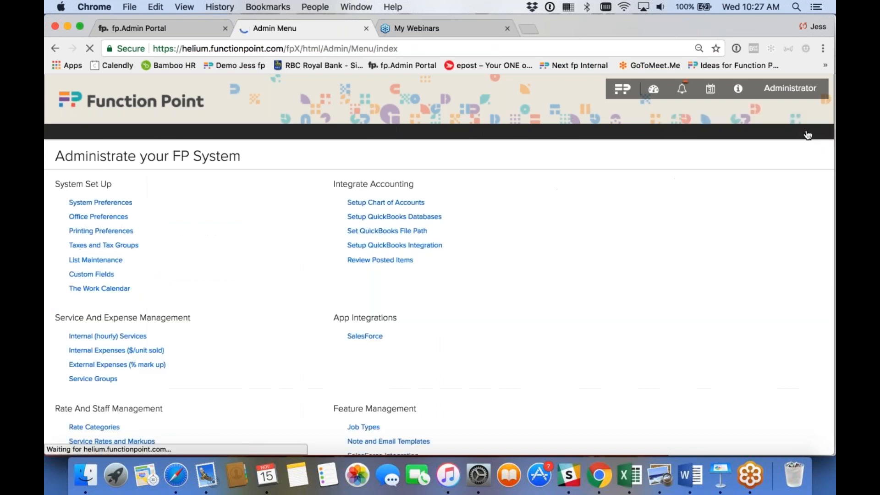
click(111, 290)
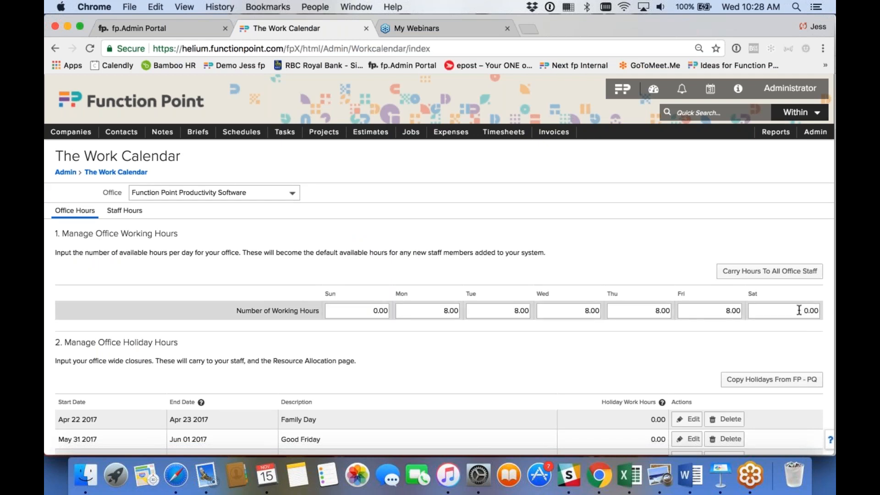
scroll(805, 313, down, 4)
scroll(376, 268, down, 2)
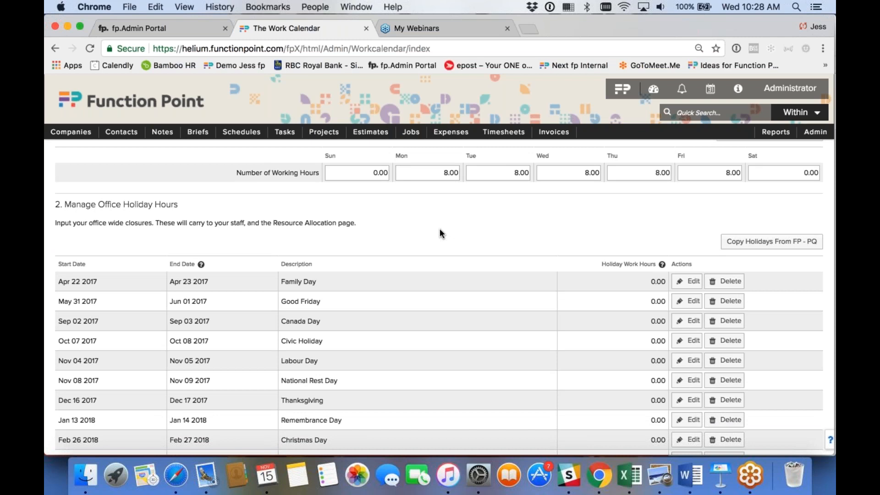
scroll(439, 234, up, 3)
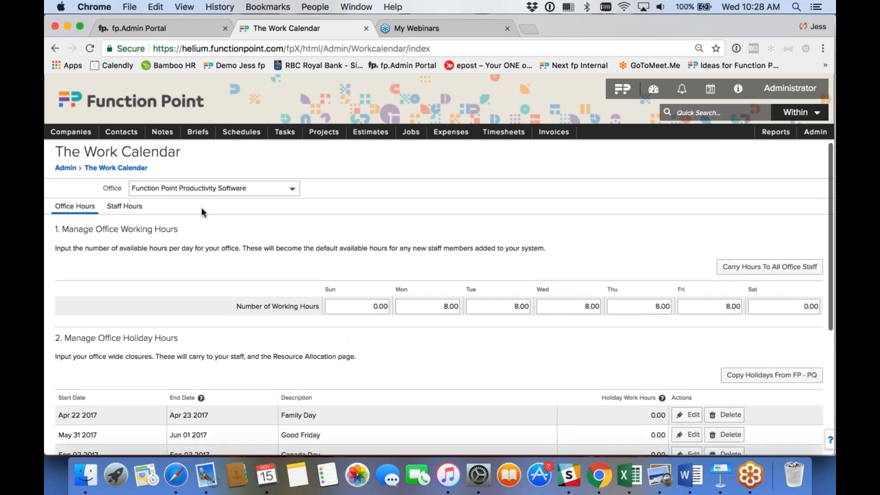
- Review the individual staff working hours and staff holiday hours in the work calendar
click(136, 212)
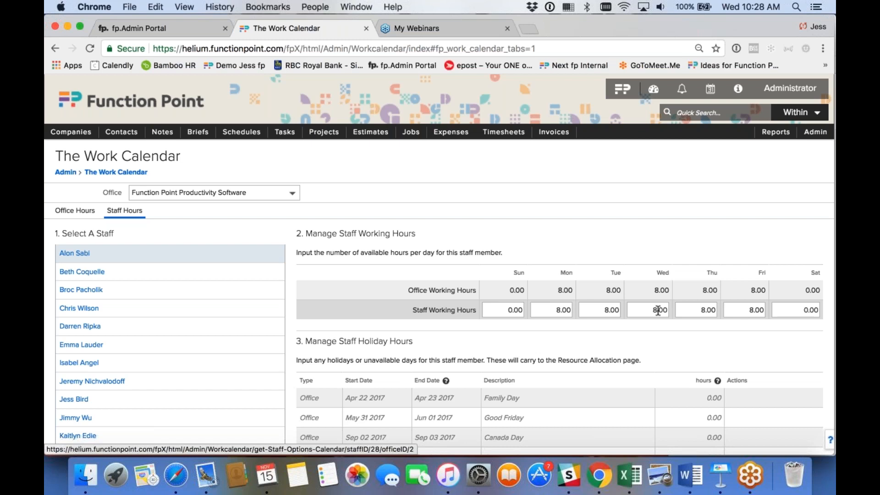
scroll(642, 321, down, 3)
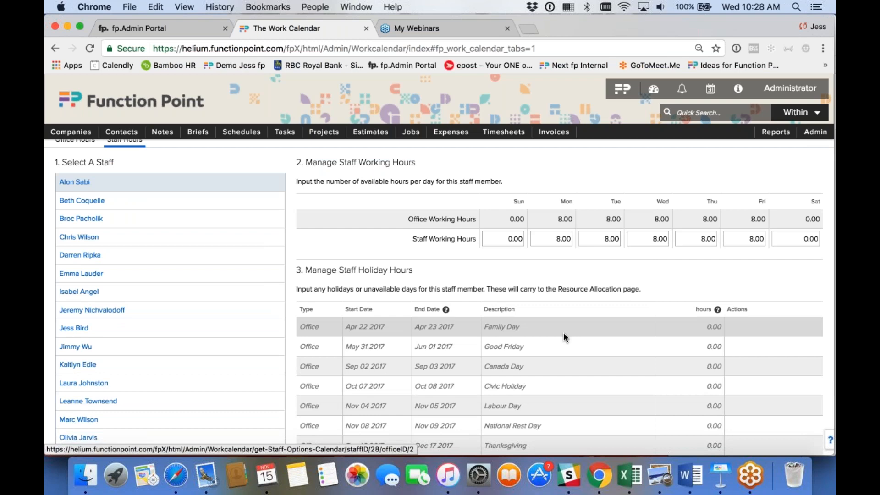
scroll(565, 337, down, 5)
scroll(564, 337, up, 10)
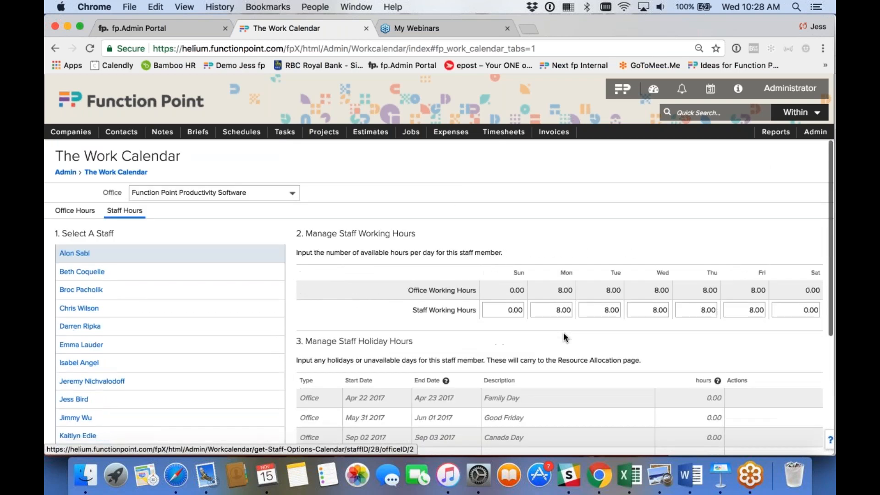
- Return to the Work Planning View and dismiss the incoming e-mail notification
mouse_move(285, 133)
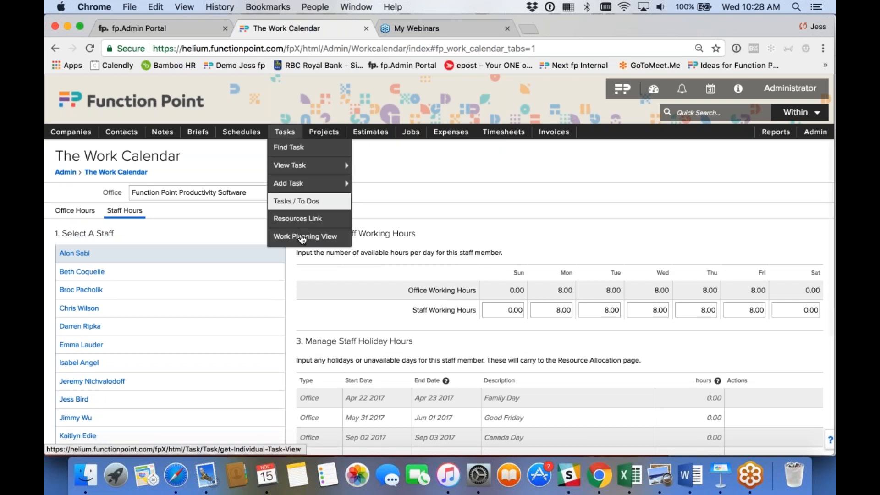
click(303, 237)
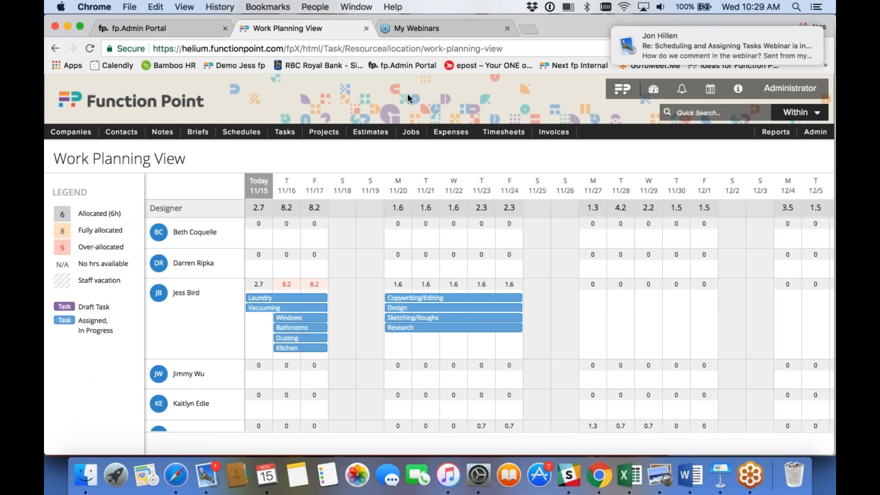
mouse_move(656, 55)
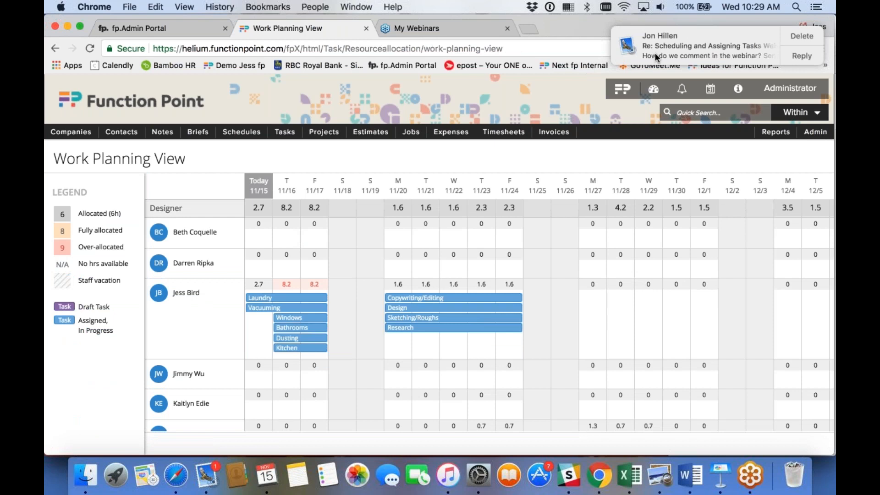
click(825, 28)
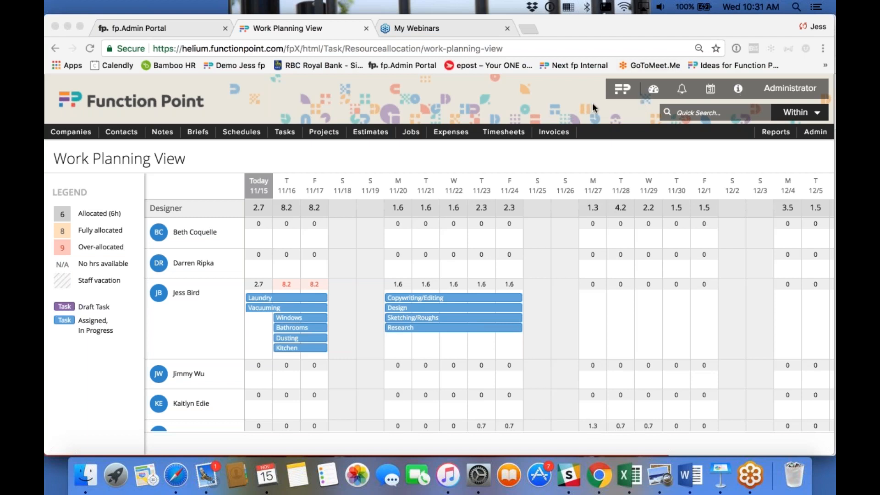
- Open the Function Point training site from the help resources and search it for "Creating Schedules"
mouse_move(740, 89)
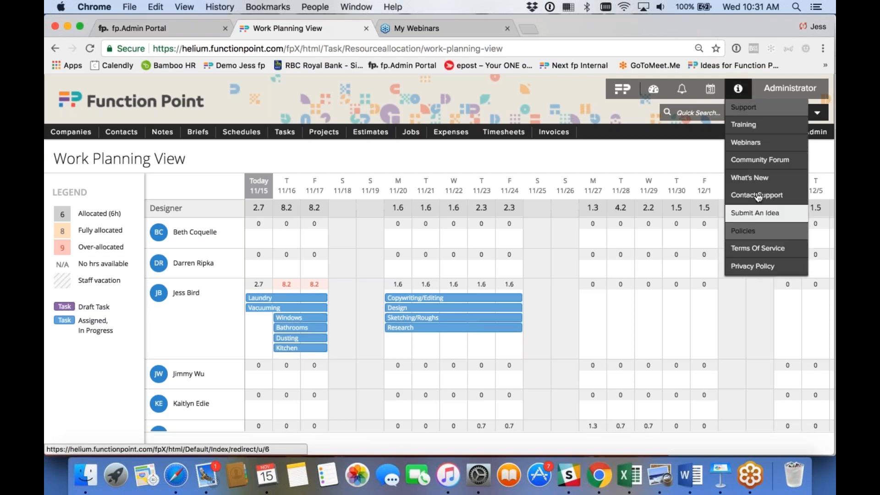
click(751, 130)
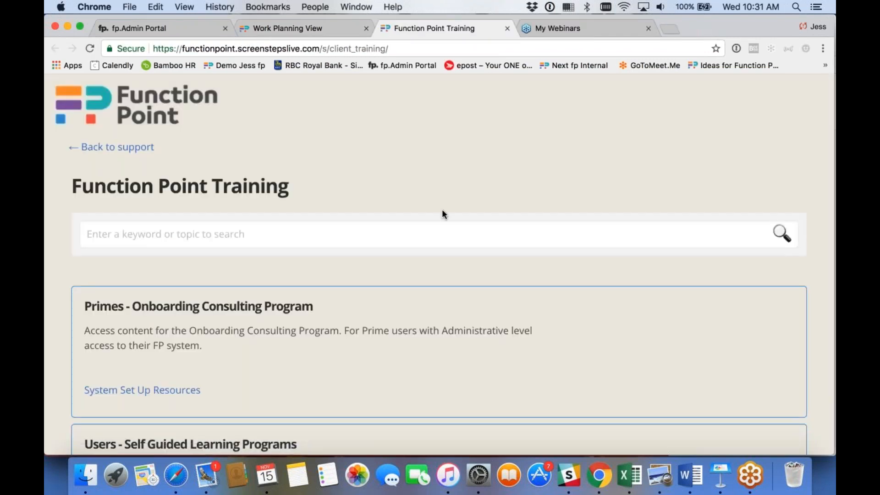
click(443, 233)
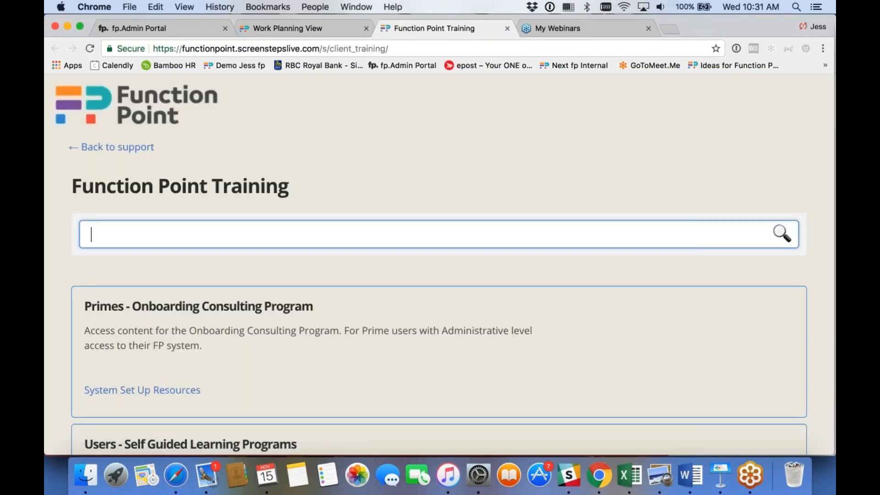
text(Creat)
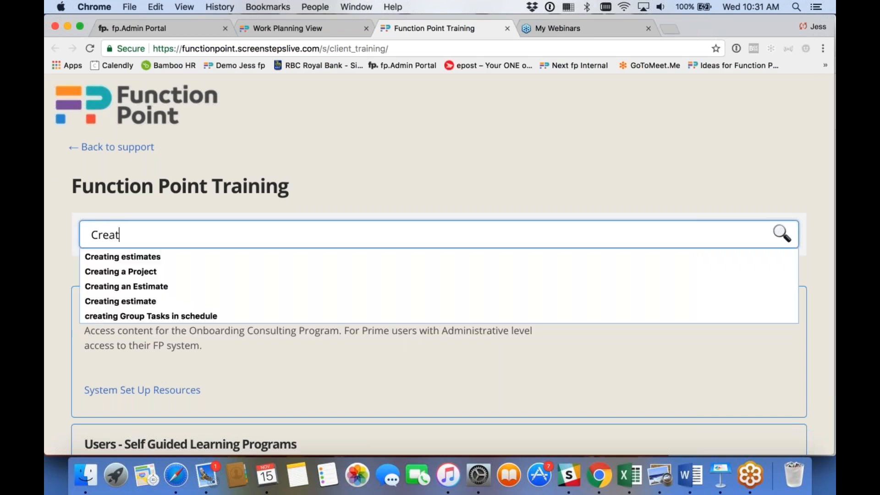
text(ing Sch)
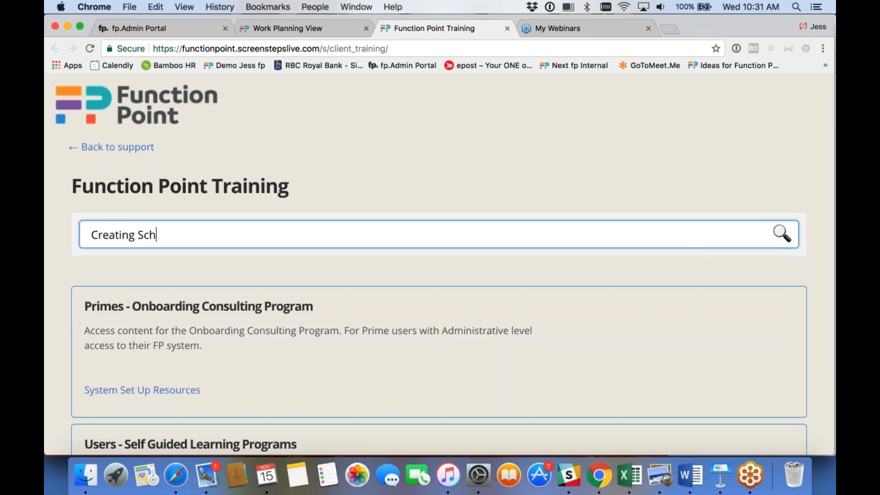
text(edules)
key(Return)
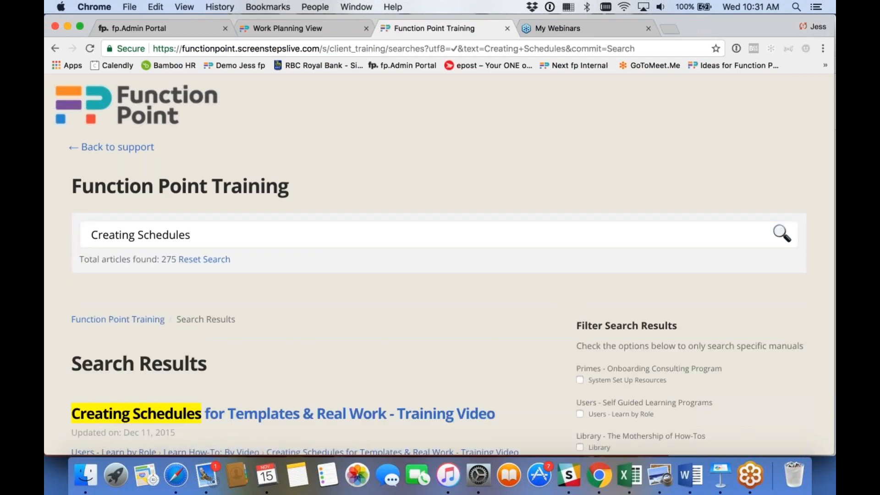
- Open the first search result, the Learn by Role version of the Creating Schedules training video, and look through its page
scroll(306, 251, down, 5)
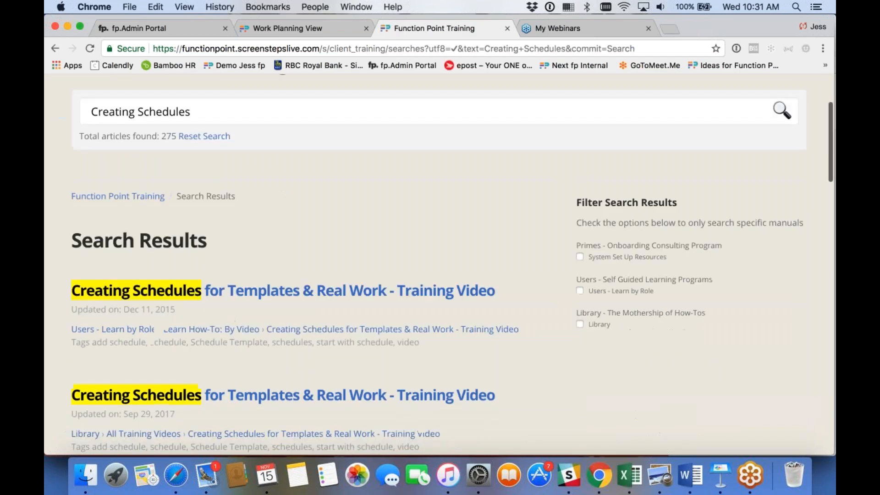
click(209, 235)
scroll(207, 236, down, 3)
scroll(208, 235, down, 3)
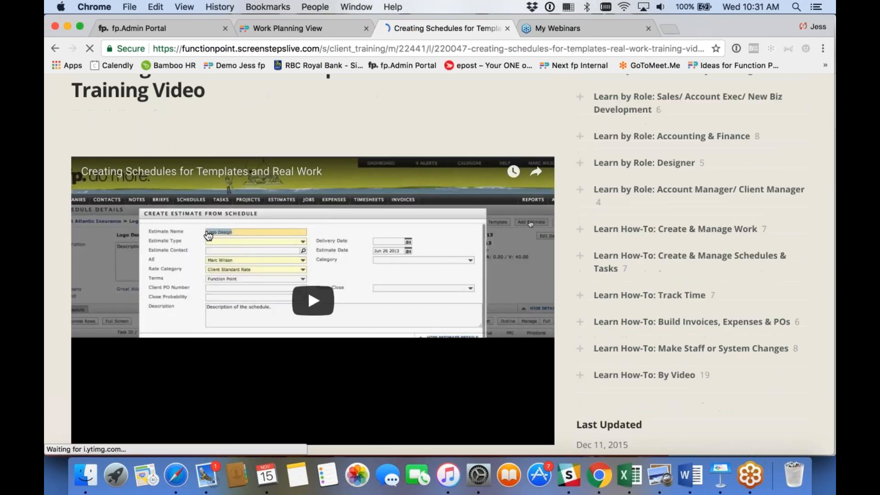
scroll(208, 236, down, 7)
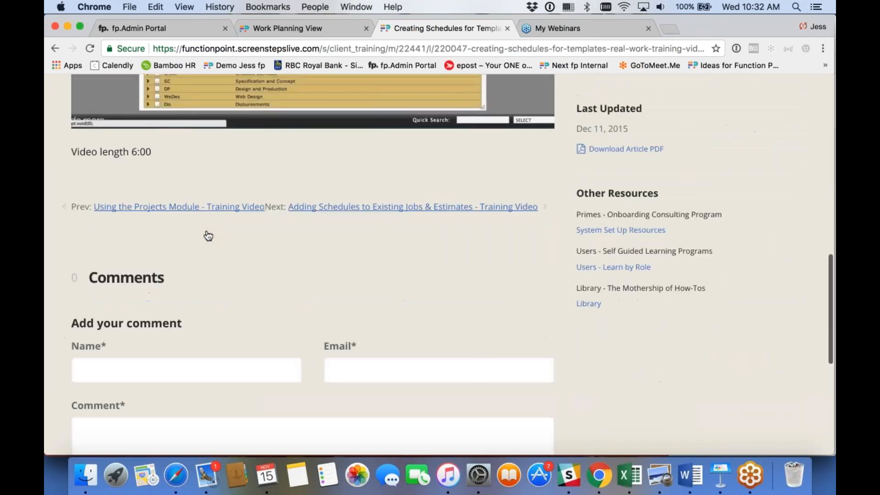
scroll(208, 236, up, 5)
scroll(209, 235, up, 4)
- Return to the search results and look through the Library version of the Creating Schedules training video page
click(56, 47)
click(285, 333)
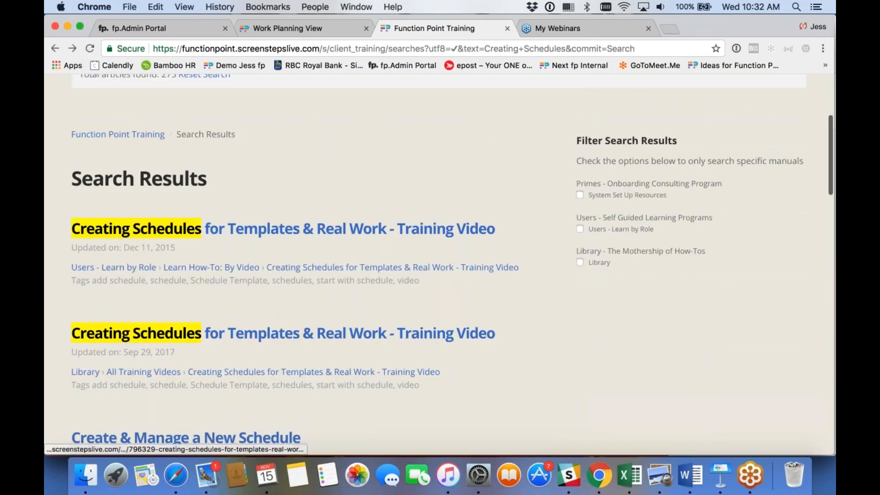
scroll(312, 256, down, 6)
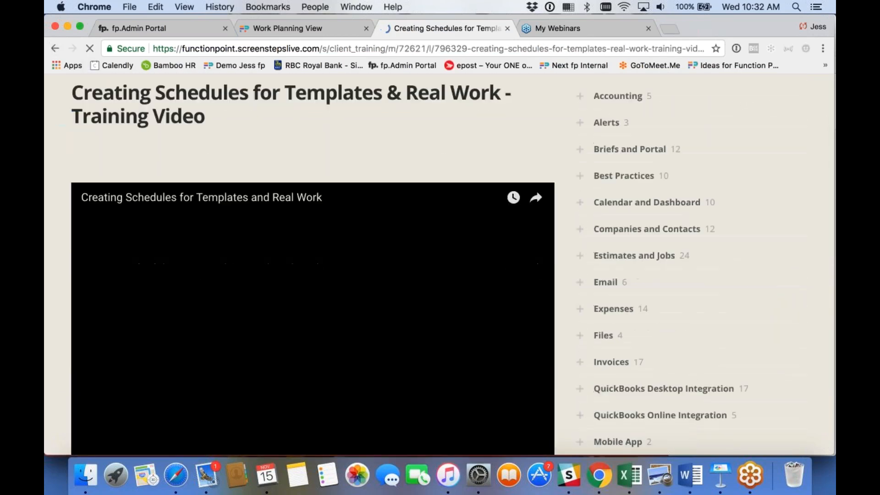
scroll(250, 273, down, 5)
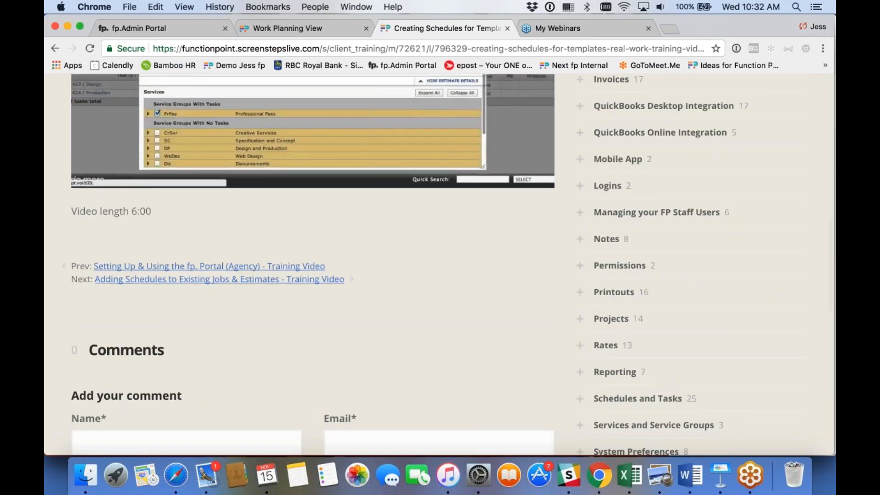
- Go back to the search results, open the "Create & Manage a New Schedule" article and skim its instructions
click(54, 48)
scroll(178, 239, down, 3)
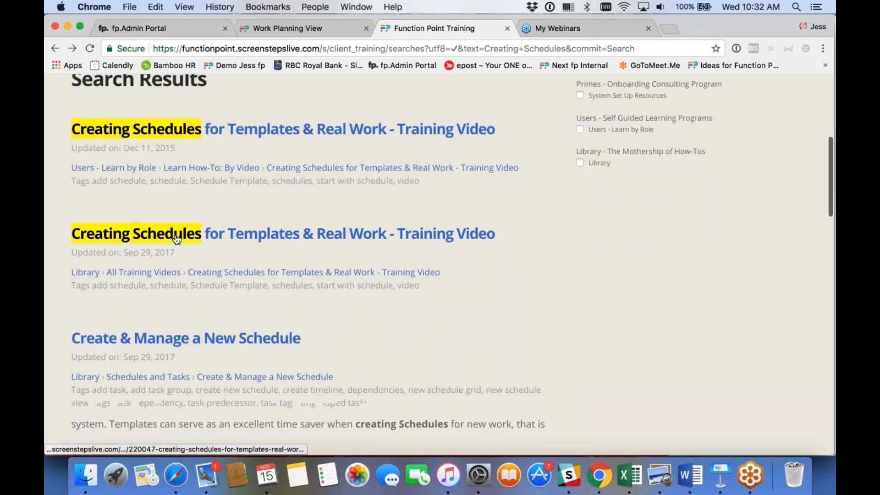
click(186, 304)
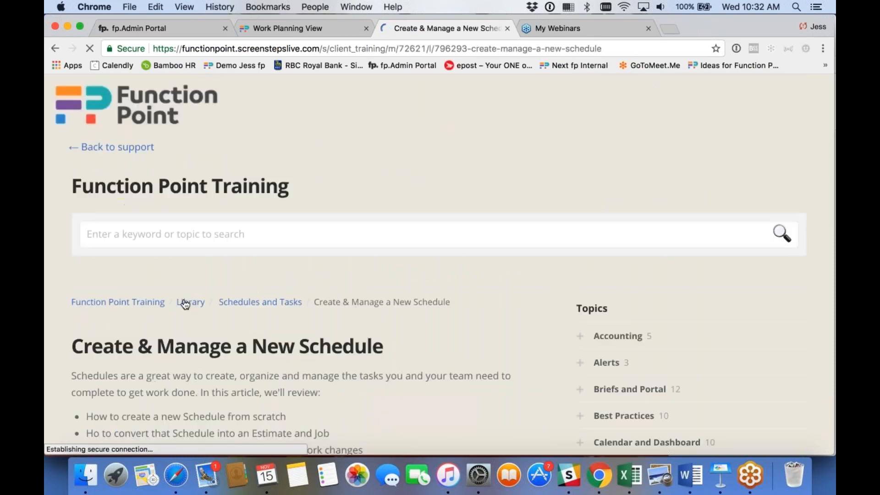
scroll(312, 229, down, 15)
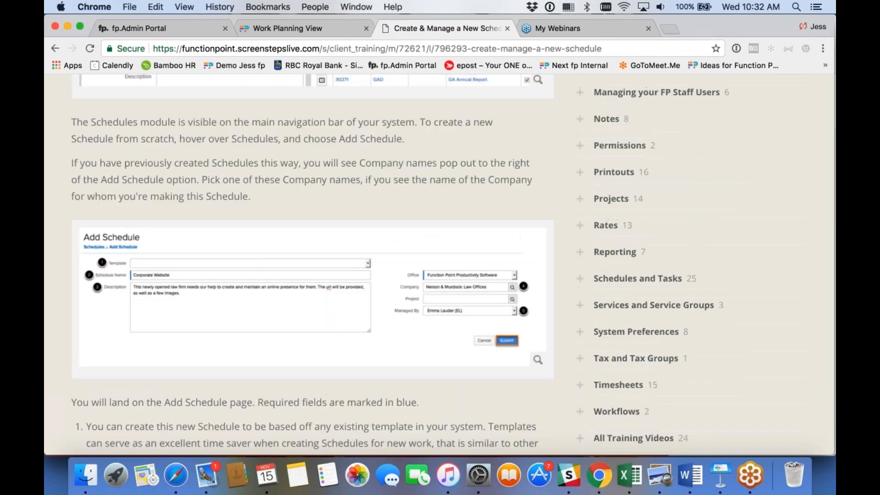
scroll(311, 229, down, 5)
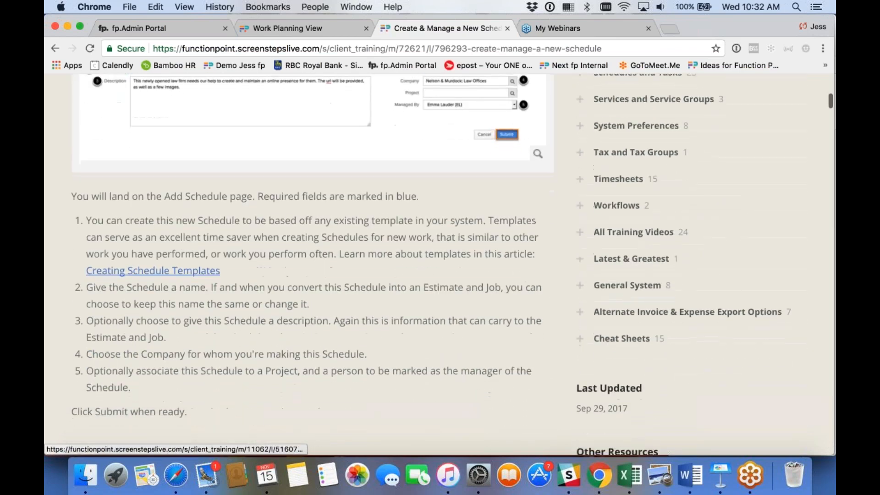
scroll(311, 229, down, 8)
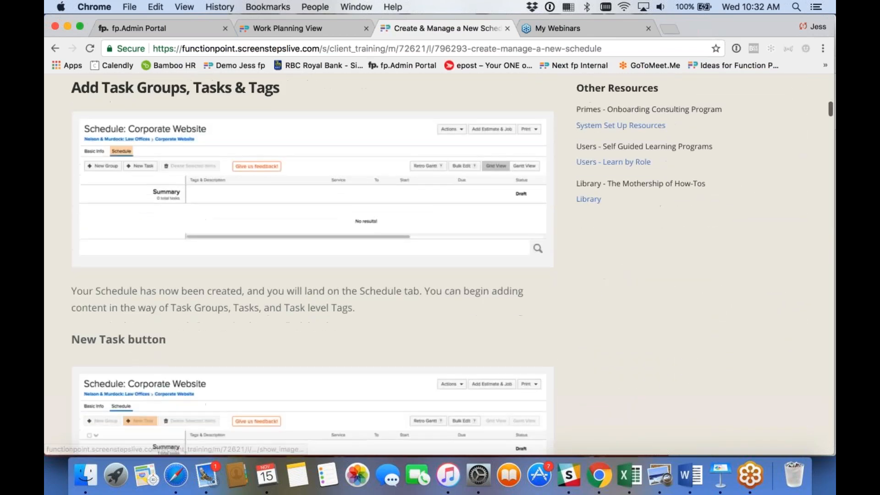
scroll(311, 229, down, 5)
scroll(312, 229, up, 20)
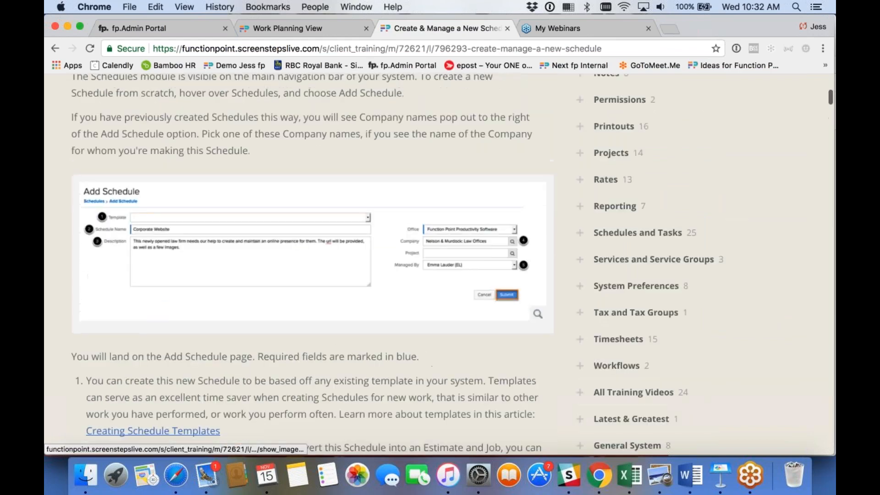
scroll(353, 80, up, 3)
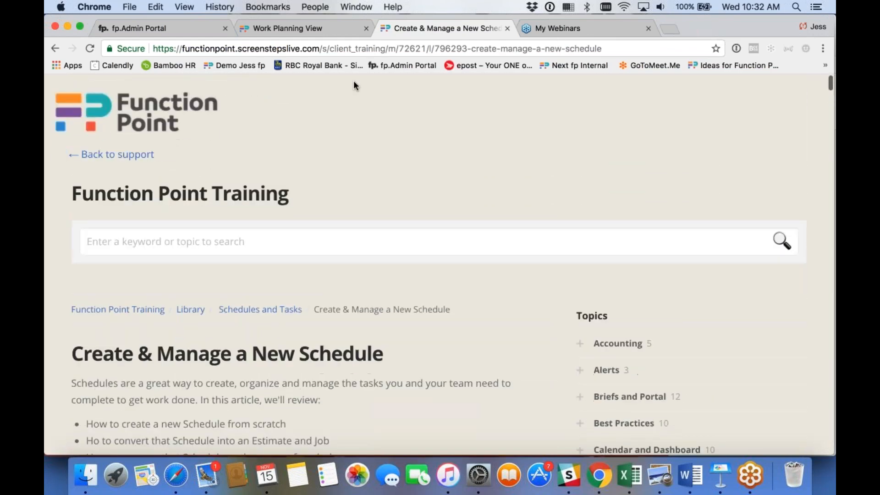
- Switch back to the Work Planning View page, open Task Find and list all tasks without any filter
click(316, 27)
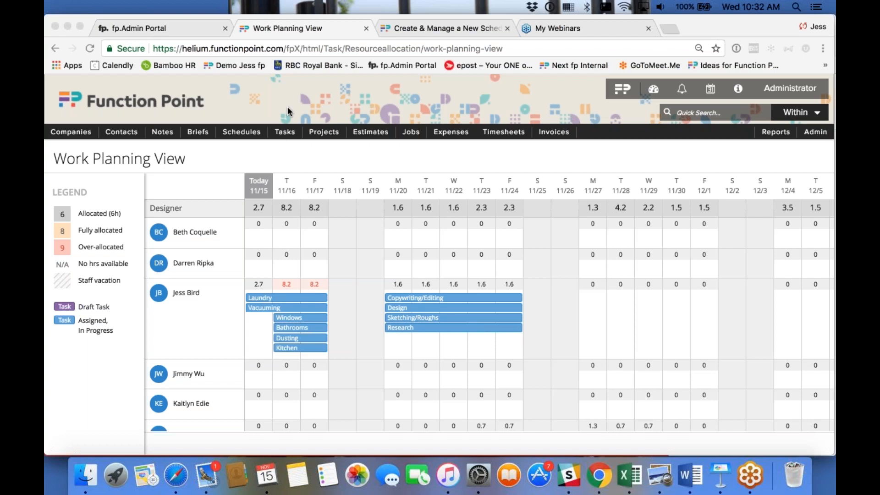
click(285, 133)
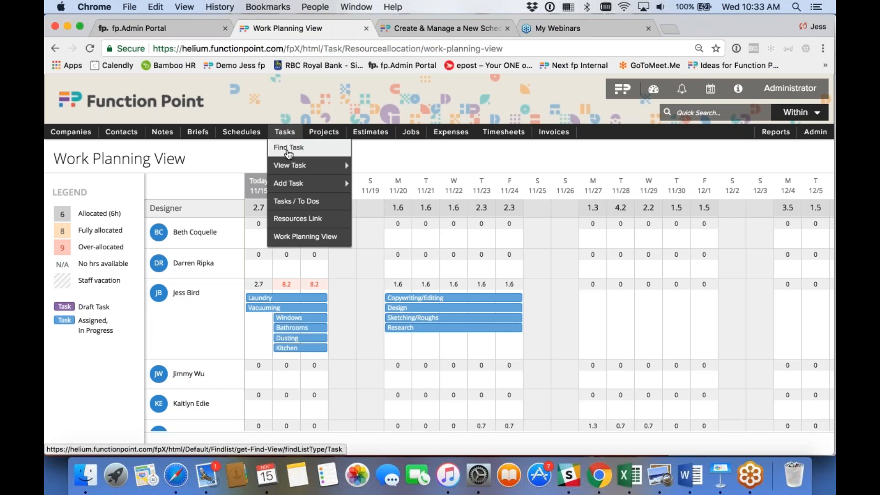
click(288, 148)
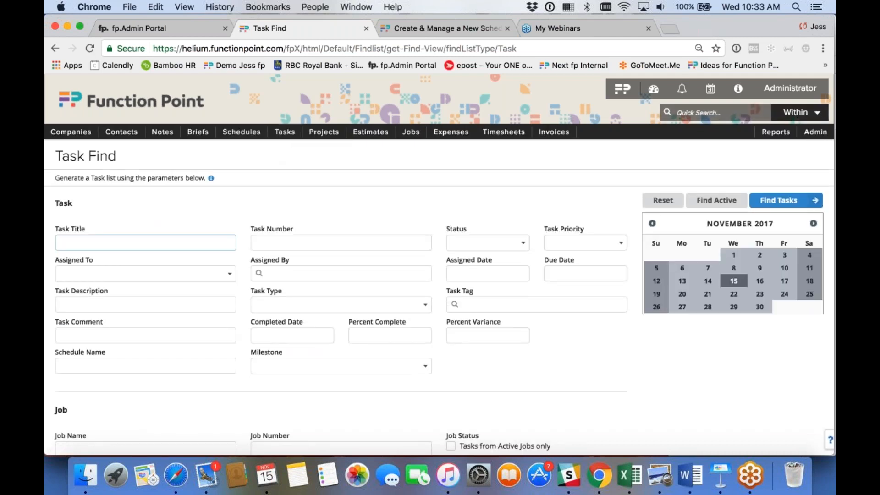
click(779, 200)
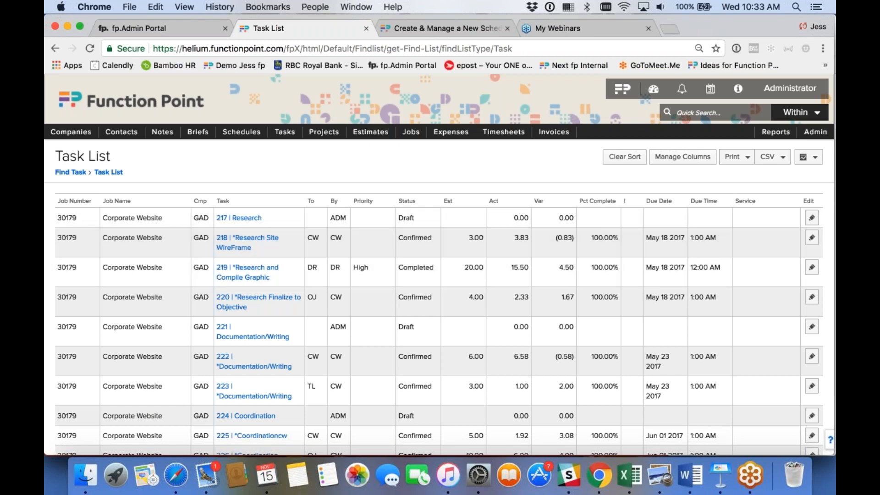
- Review the available columns and their arrangement in the task list's Manage Columns settings, and close them without saving
click(694, 164)
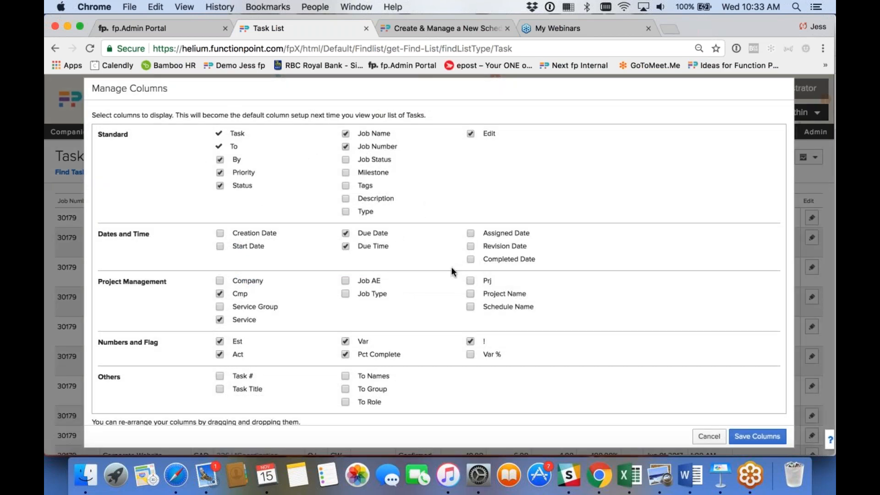
scroll(451, 266, down, 4)
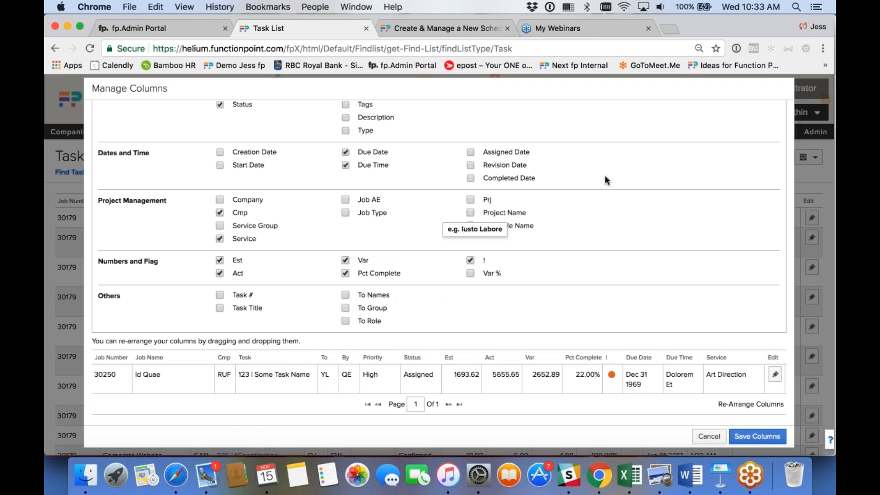
click(824, 57)
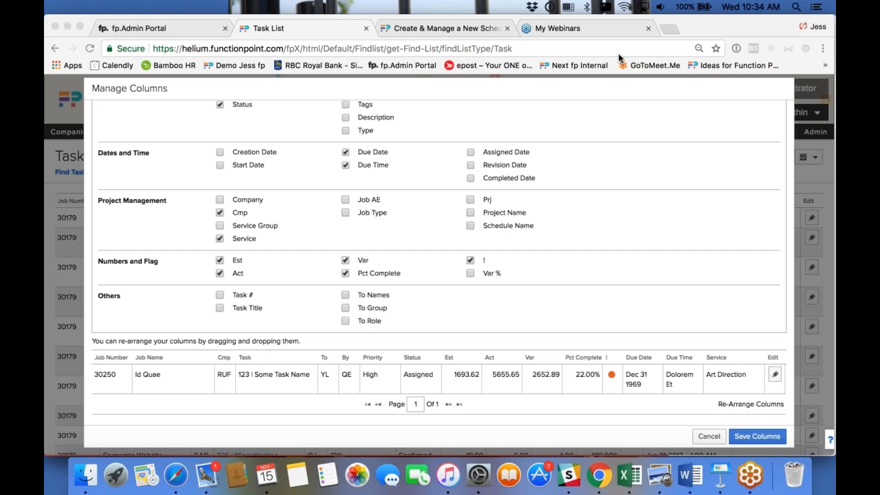
scroll(611, 183, up, 3)
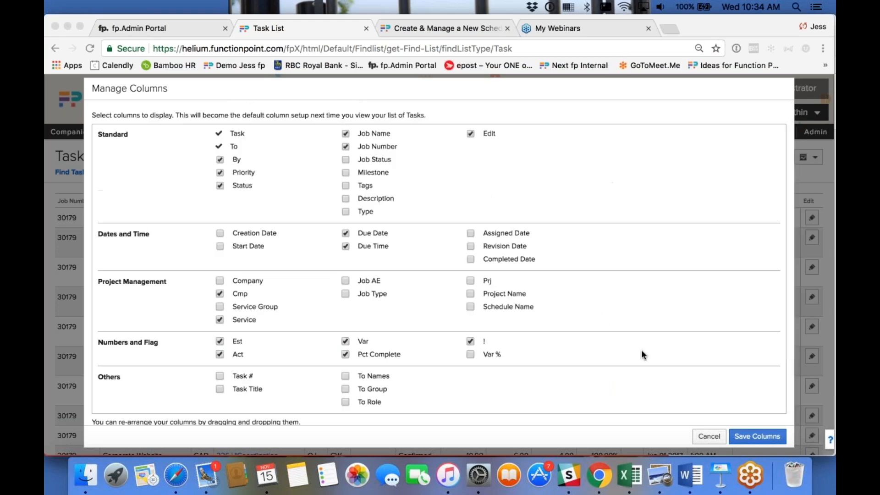
click(709, 436)
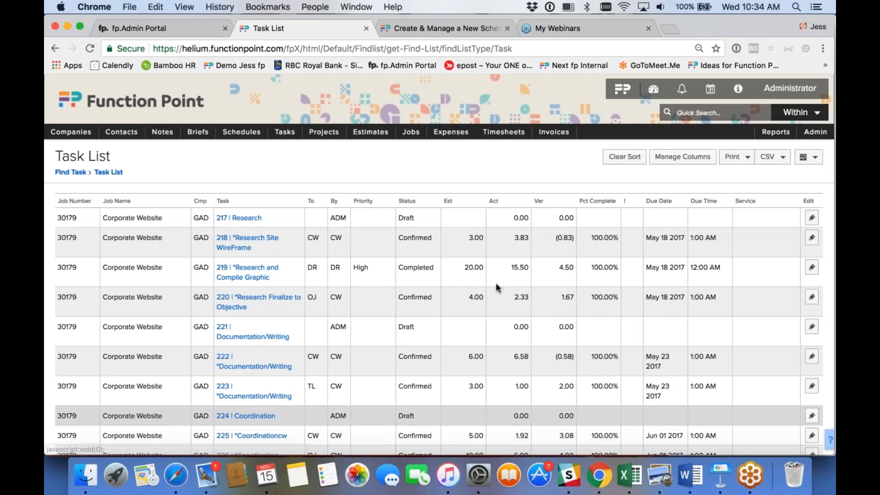
mouse_move(287, 131)
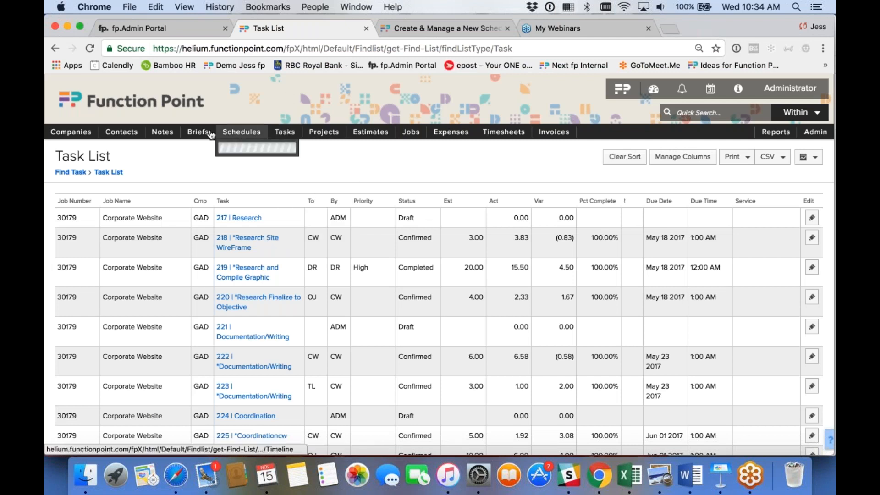
mouse_move(75, 132)
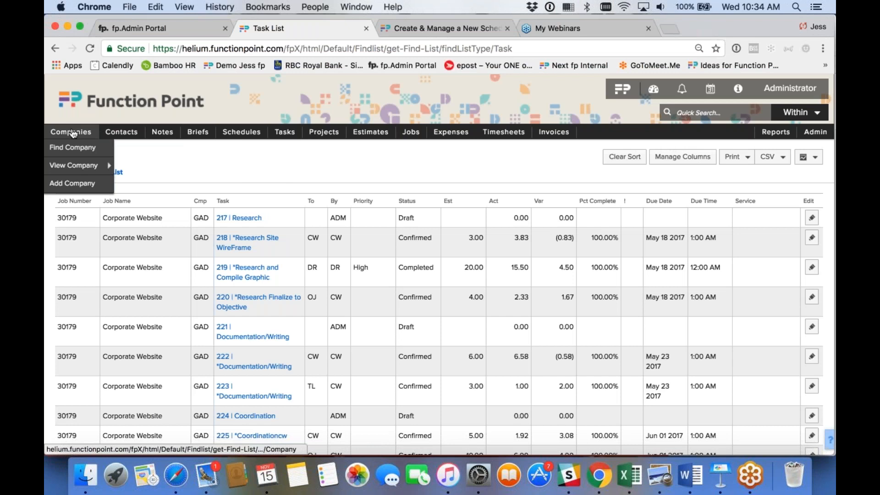
mouse_move(129, 132)
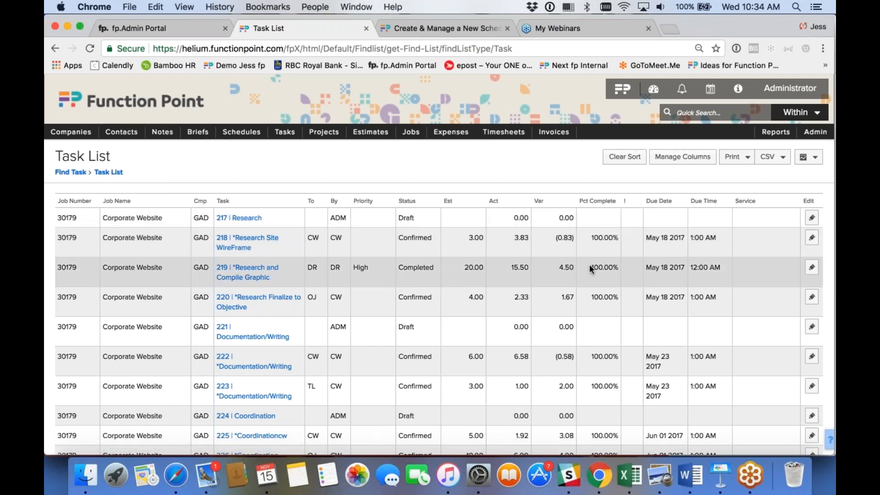
- Run Task Find again without any filter and sort the resulting task list by the Cmp column
mouse_move(285, 133)
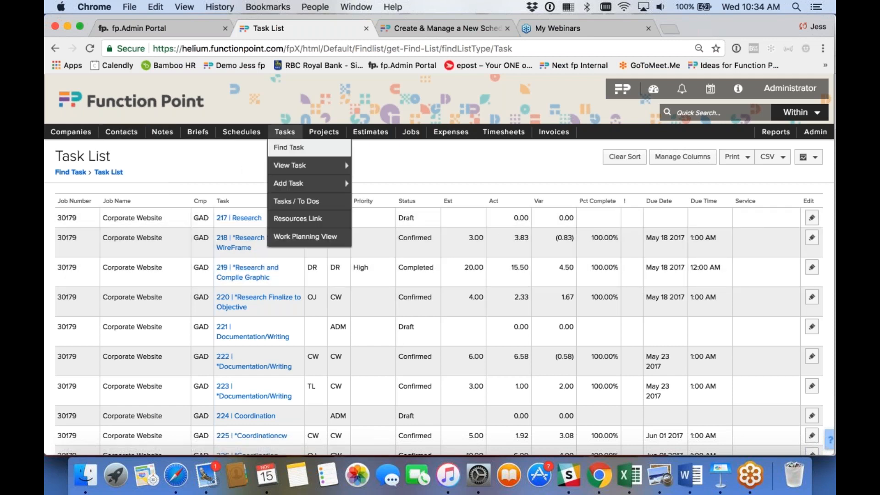
click(294, 148)
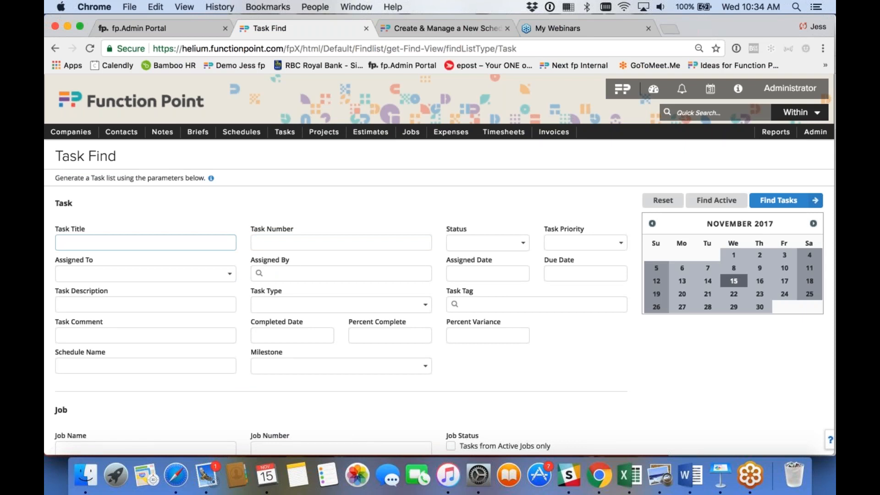
click(774, 205)
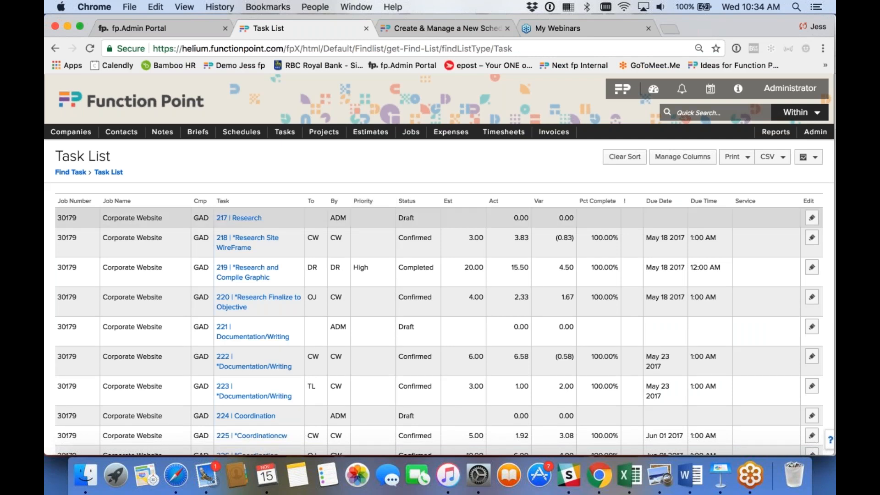
click(202, 202)
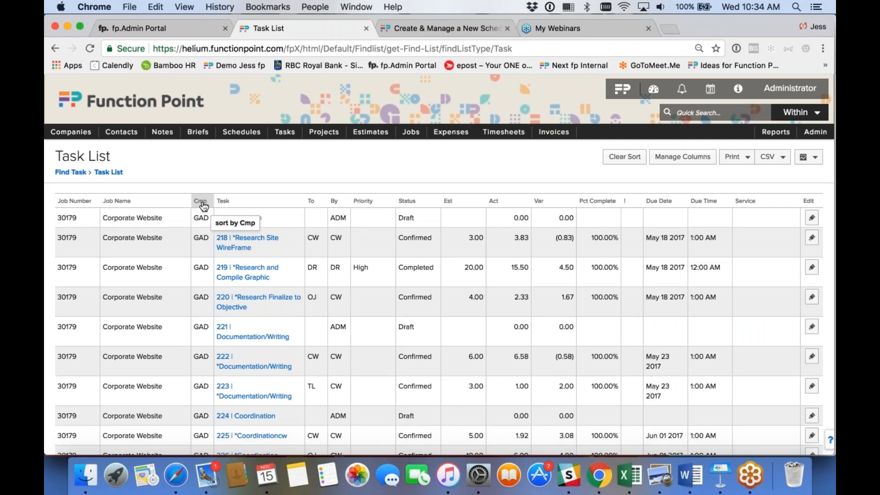
- Add the Creation Date column to the task list's displayed columns in Manage Columns
click(694, 158)
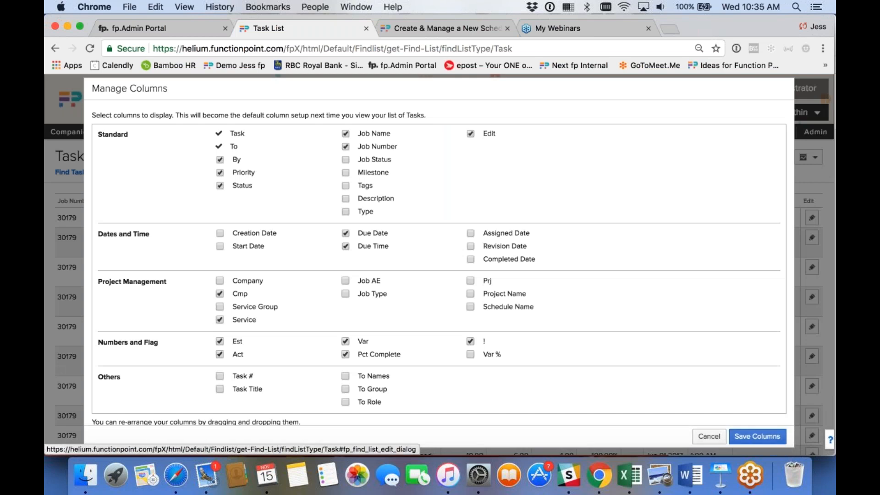
click(220, 234)
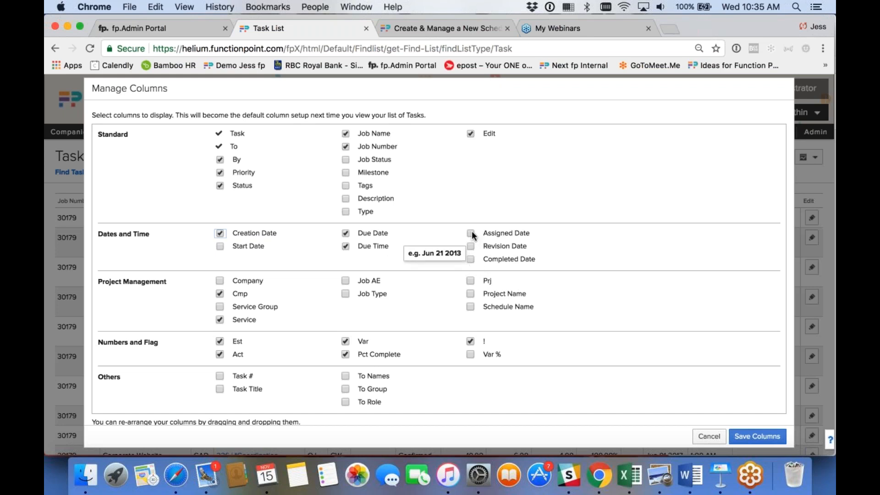
click(220, 234)
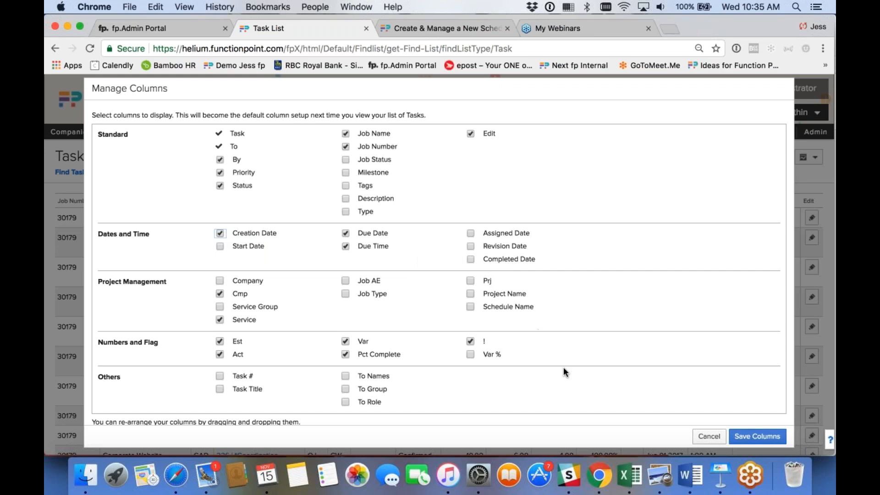
- Rearrange the task list columns so By follows Priority and Due Date sits between Est and Act, and save the column setup
scroll(563, 366, down, 4)
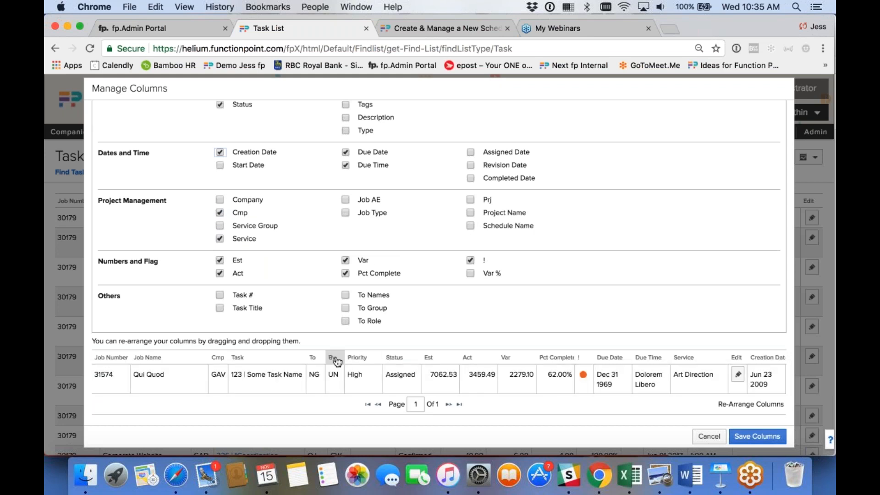
drag(337, 362, 380, 362)
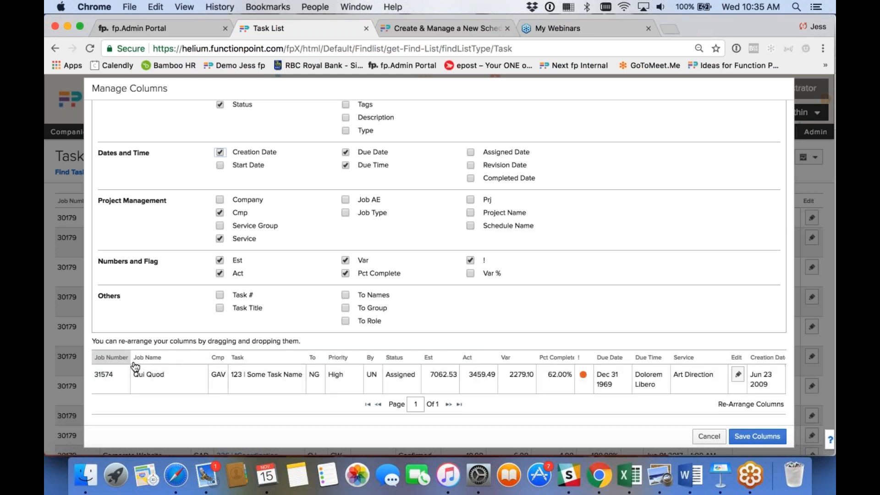
drag(618, 361, 473, 365)
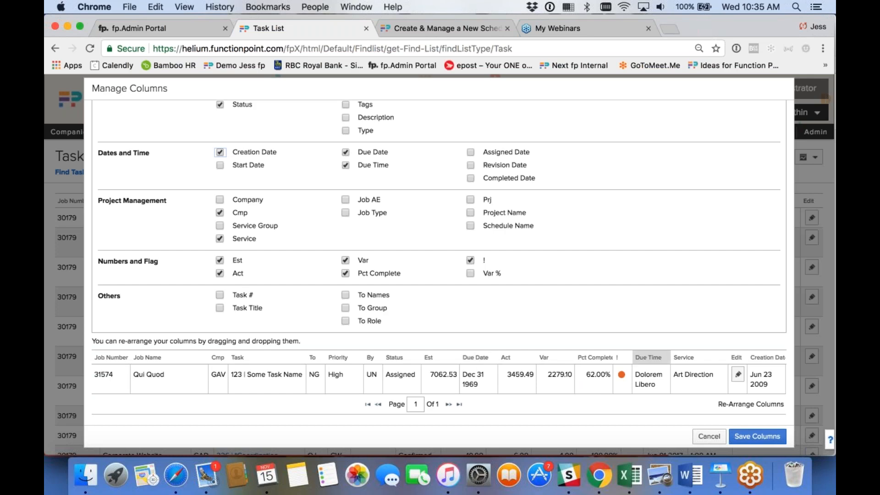
click(757, 436)
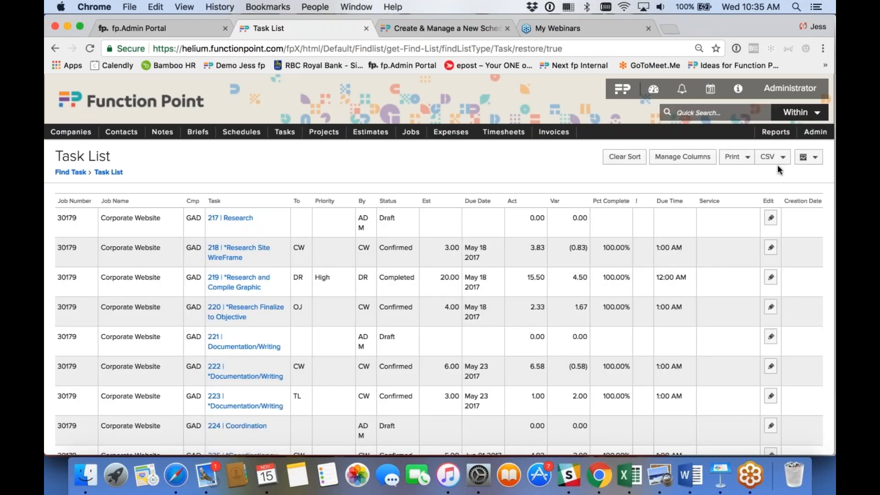
- Export all task list data as CSV, and open the downloaded file in Excel to view it before closing it
click(773, 161)
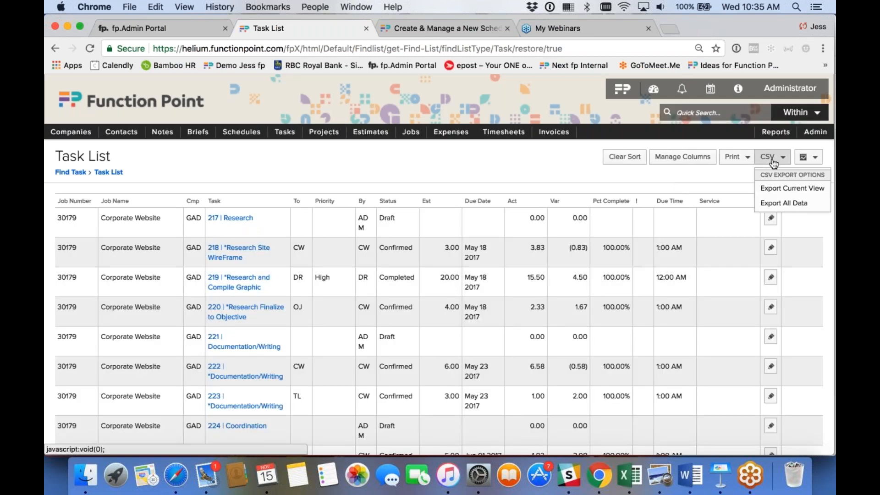
click(778, 205)
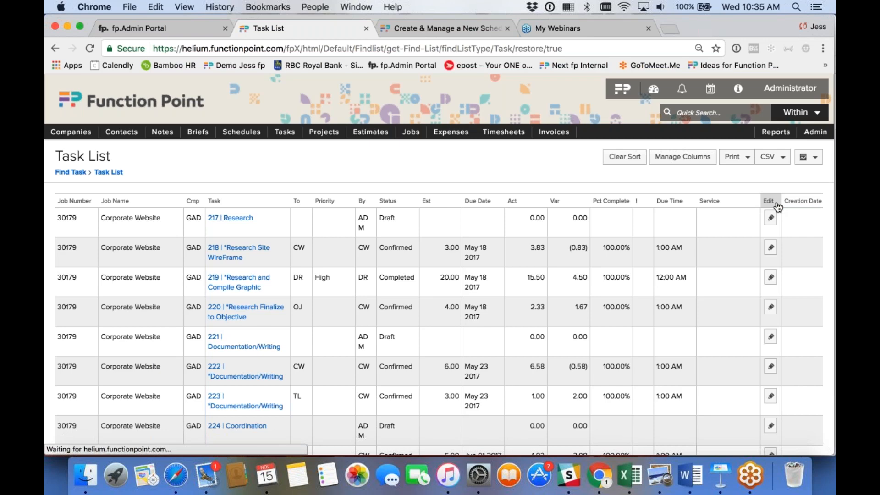
scroll(706, 183, down, 1)
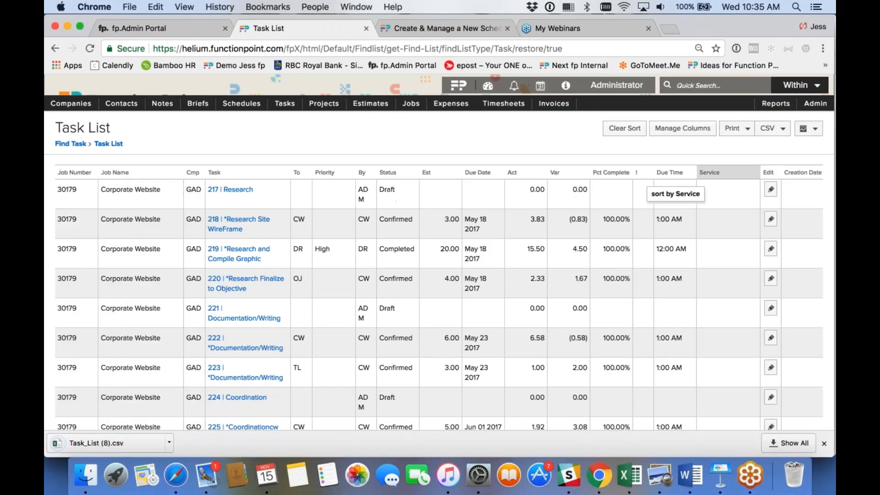
click(96, 443)
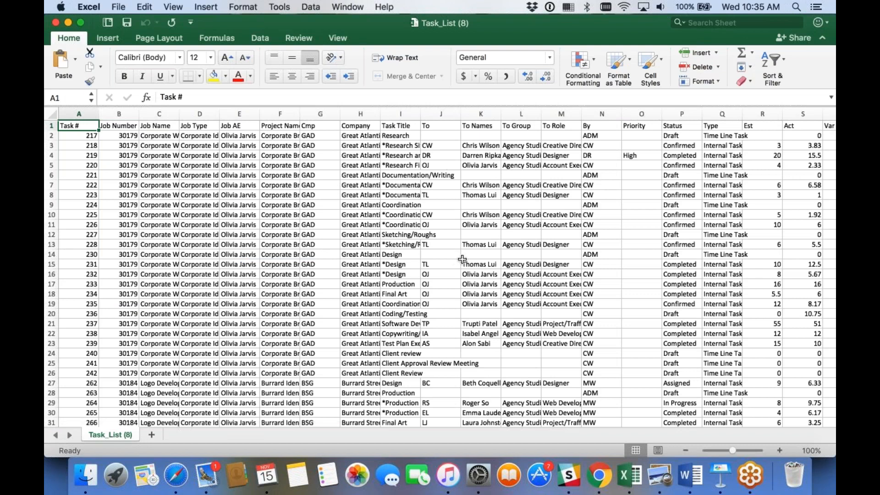
click(55, 22)
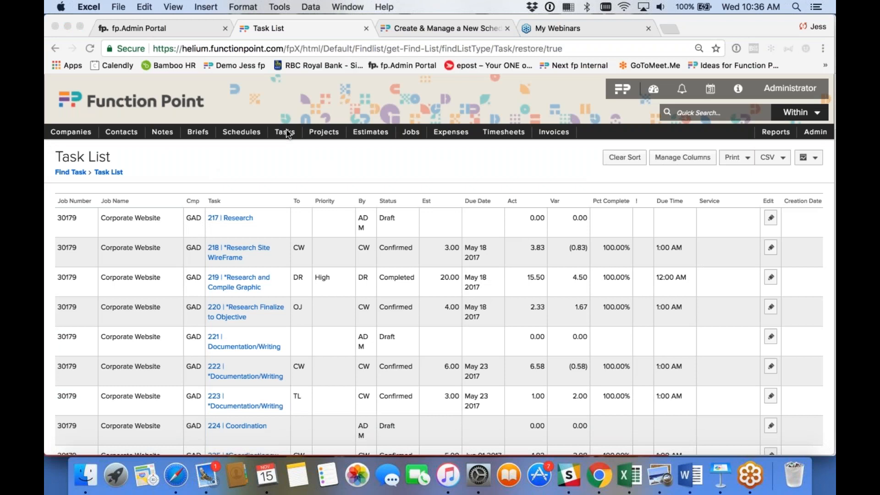
- Open Tasks / To Dos and list the open tasks assigned to the first four staff members in the Designer group
mouse_move(285, 132)
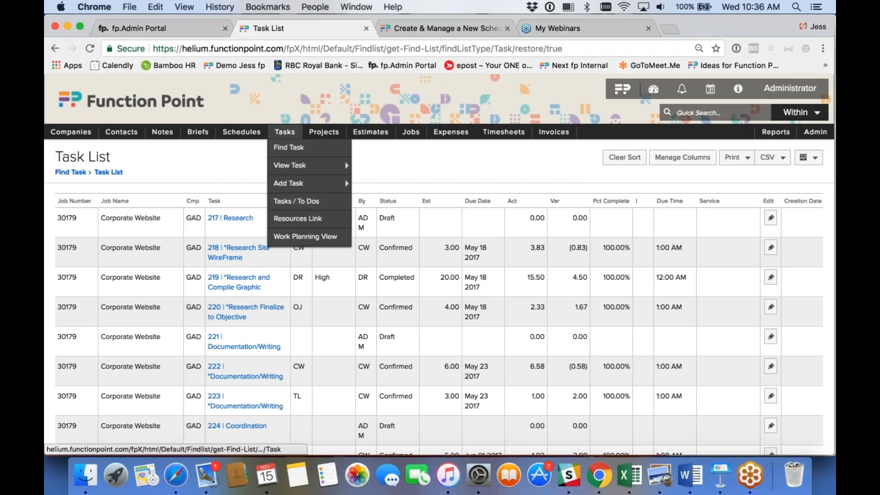
click(292, 202)
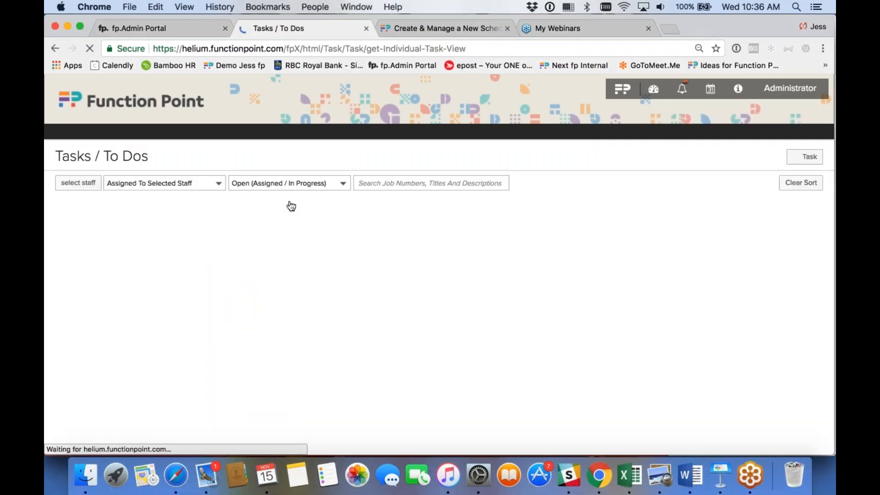
click(218, 185)
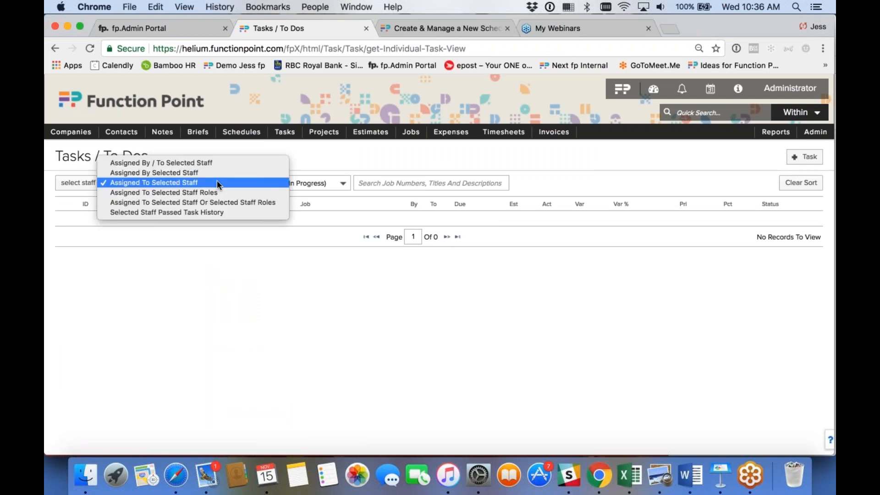
click(217, 183)
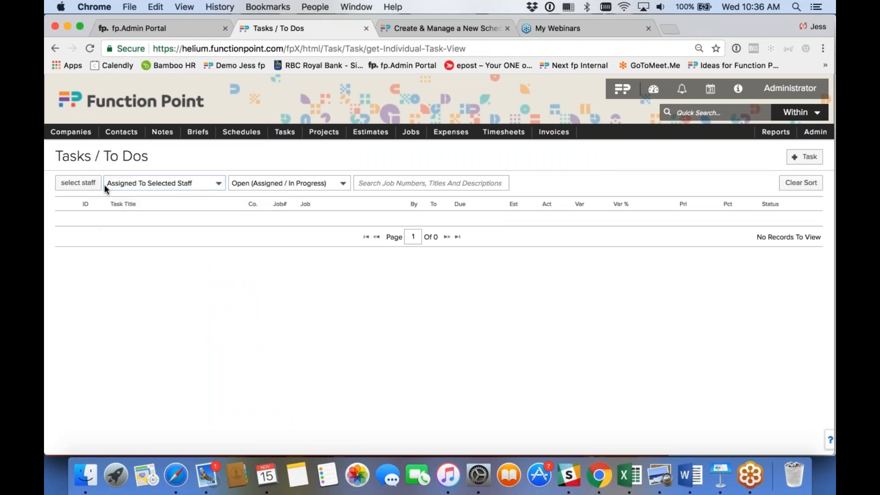
click(93, 185)
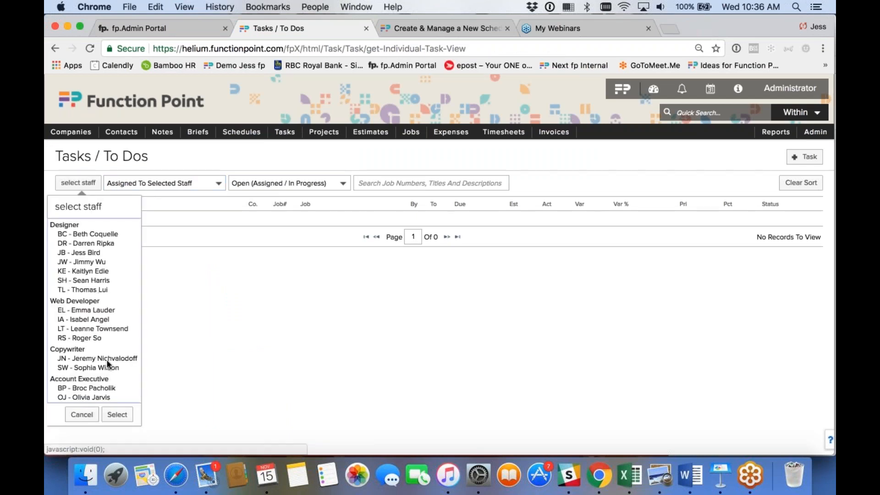
drag(111, 233, 93, 263)
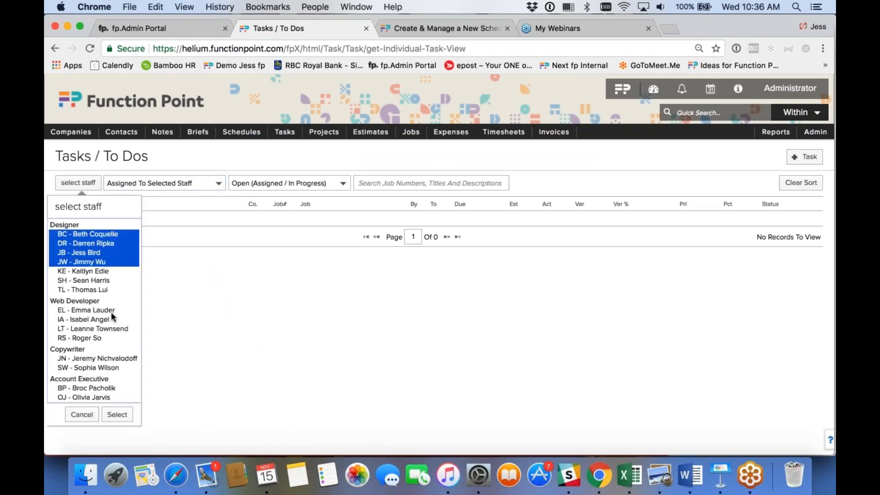
click(116, 414)
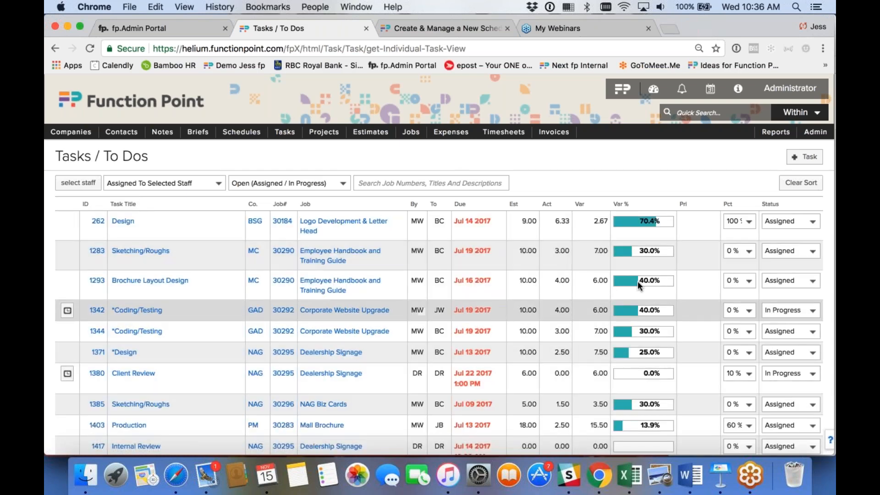
- Examine the selected designers' open tasks, comparing estimated and actual hours, variance percentage, due dates and status
mouse_move(663, 222)
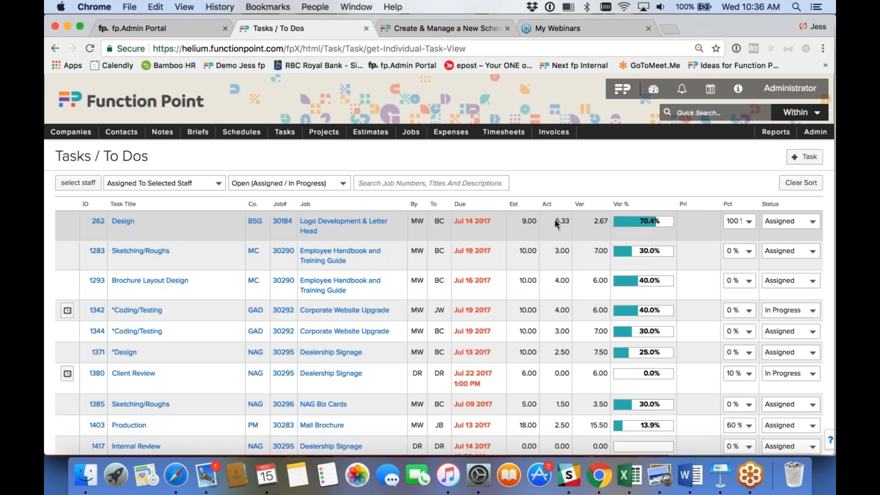
mouse_move(573, 223)
scroll(551, 327, down, 1)
scroll(551, 327, down, 5)
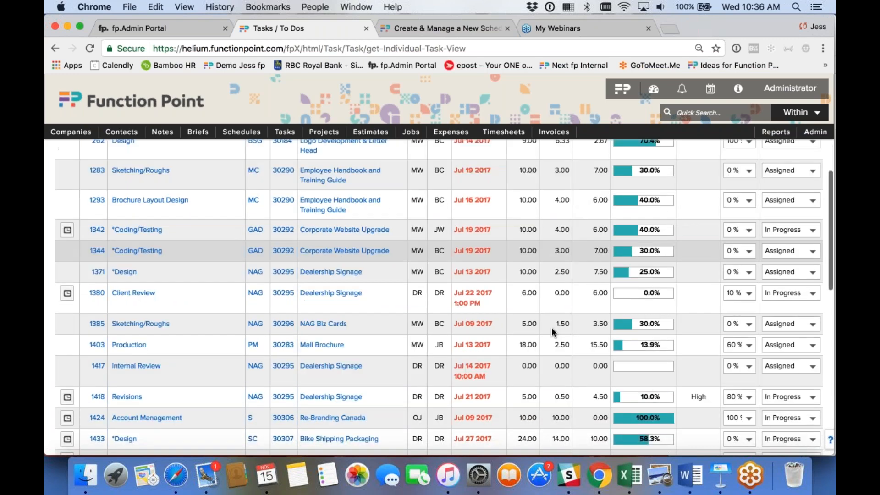
scroll(551, 327, up, 6)
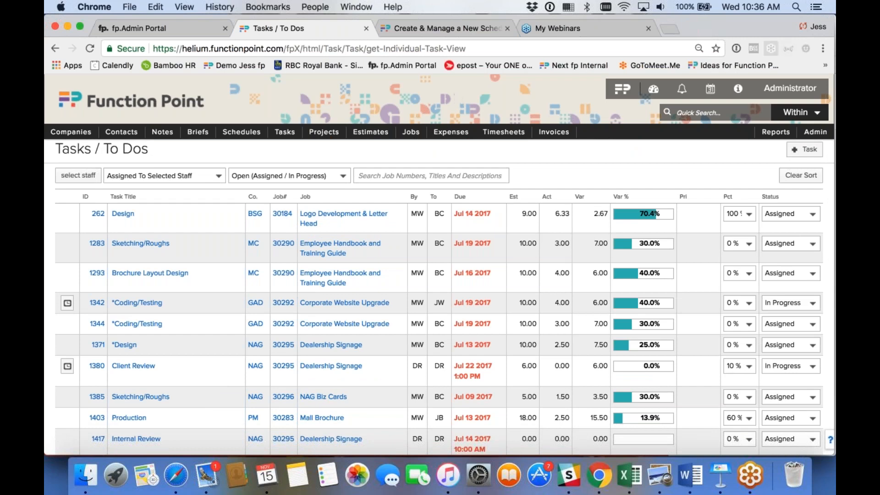
click(824, 55)
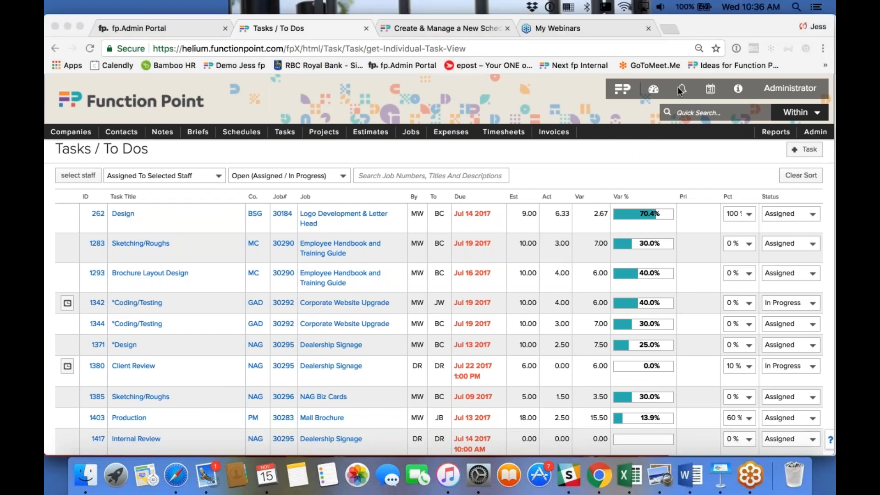